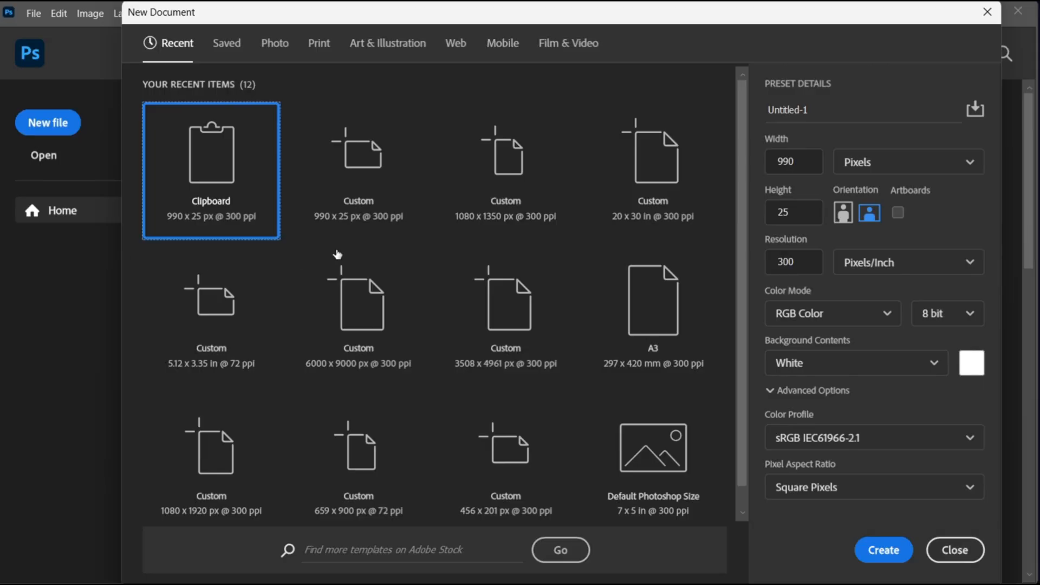
# - Create a new portrait document of 1080 x 1350 pixels at 300 pixels/inch with a white background
pyautogui.click(497, 205)
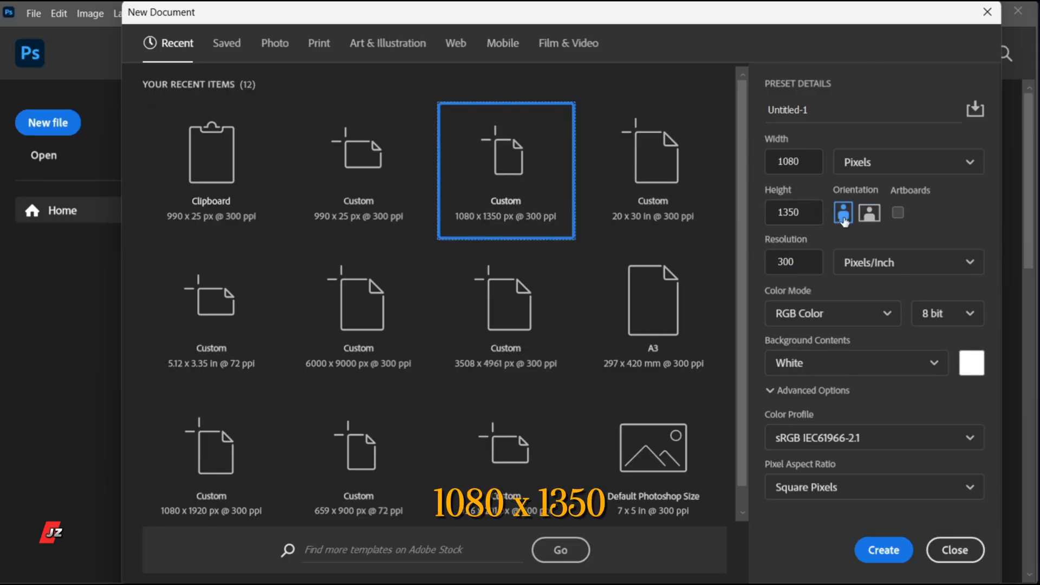
pyautogui.click(883, 550)
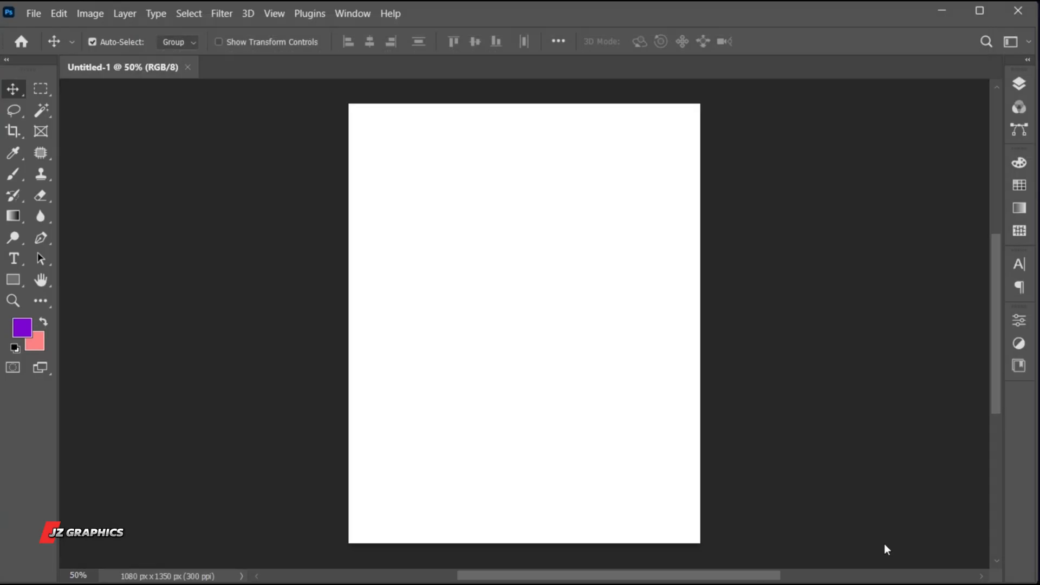
# - Add a gradient fill layer above the background and set its style to Radial
pyautogui.click(1014, 89)
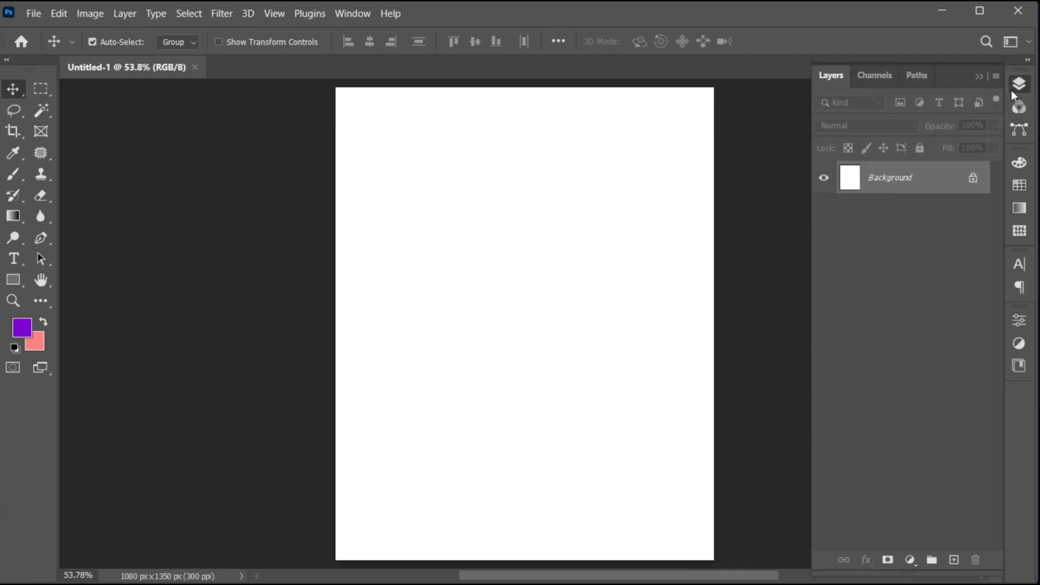
pyautogui.click(916, 556)
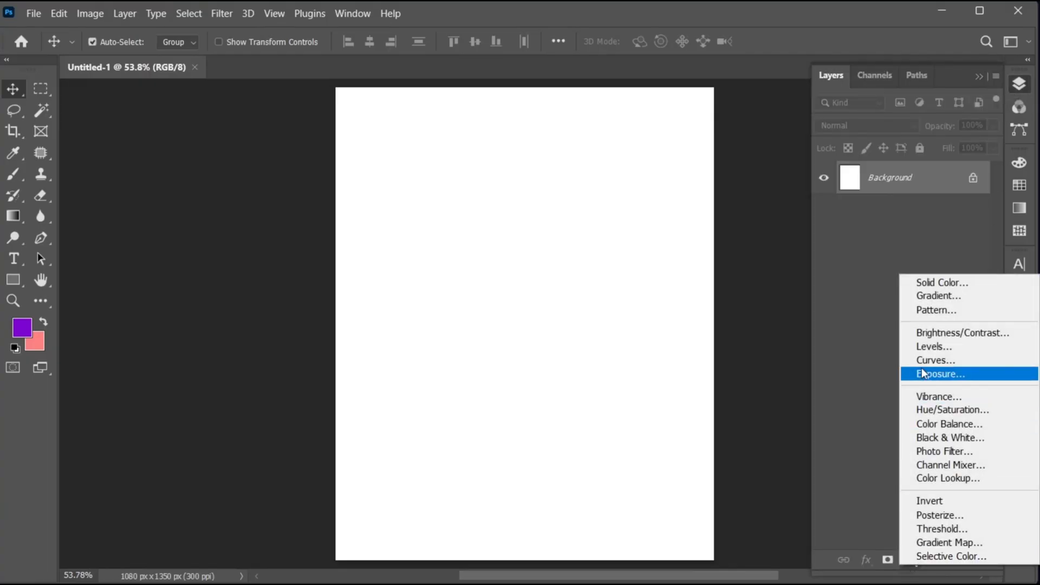
pyautogui.click(943, 302)
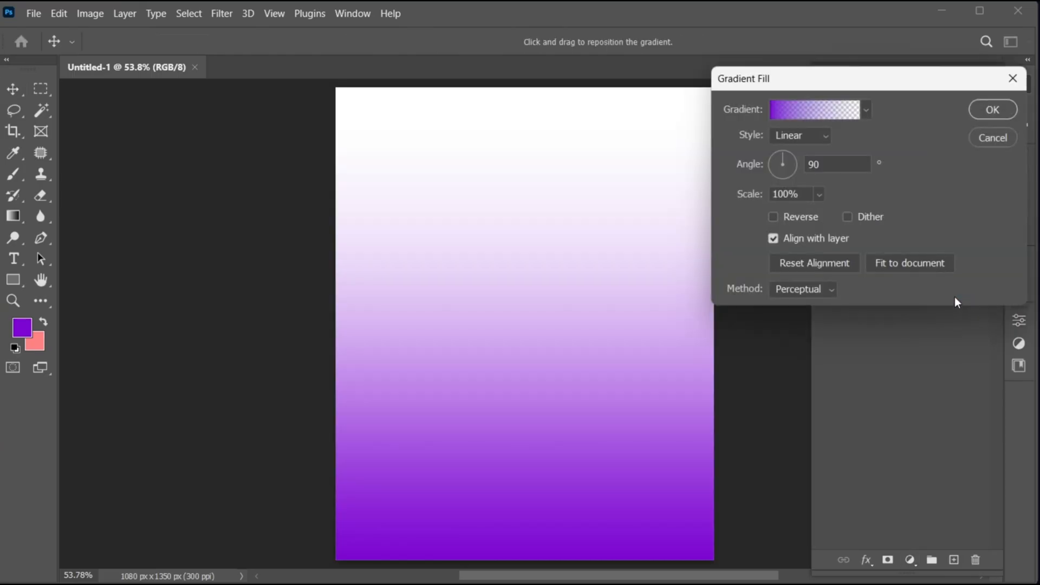
pyautogui.click(799, 137)
pyautogui.click(791, 163)
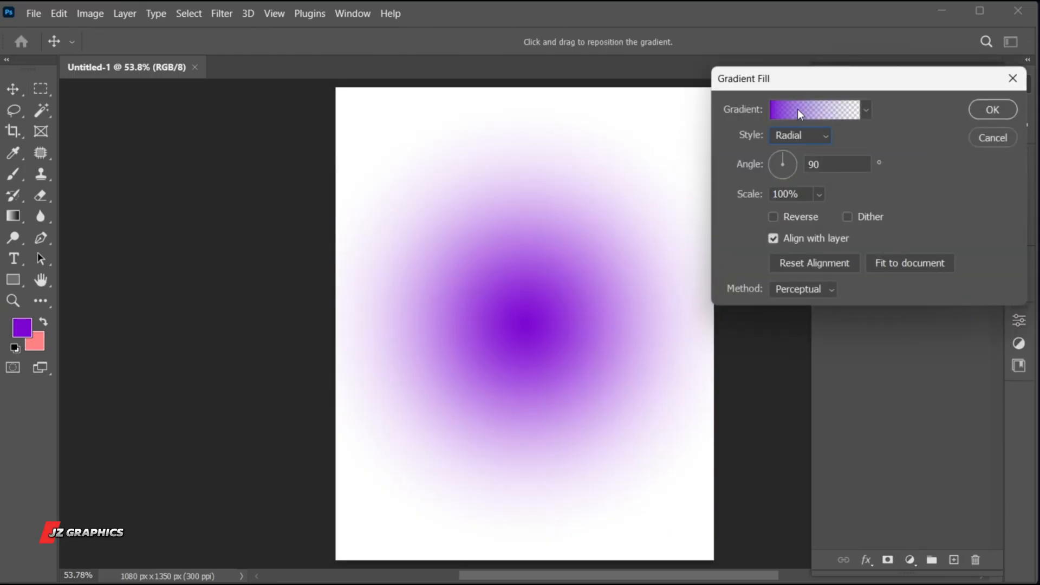
# - Change the gradient's starting color stop to the near-white f7f7f7
pyautogui.click(798, 109)
pyautogui.click(494, 318)
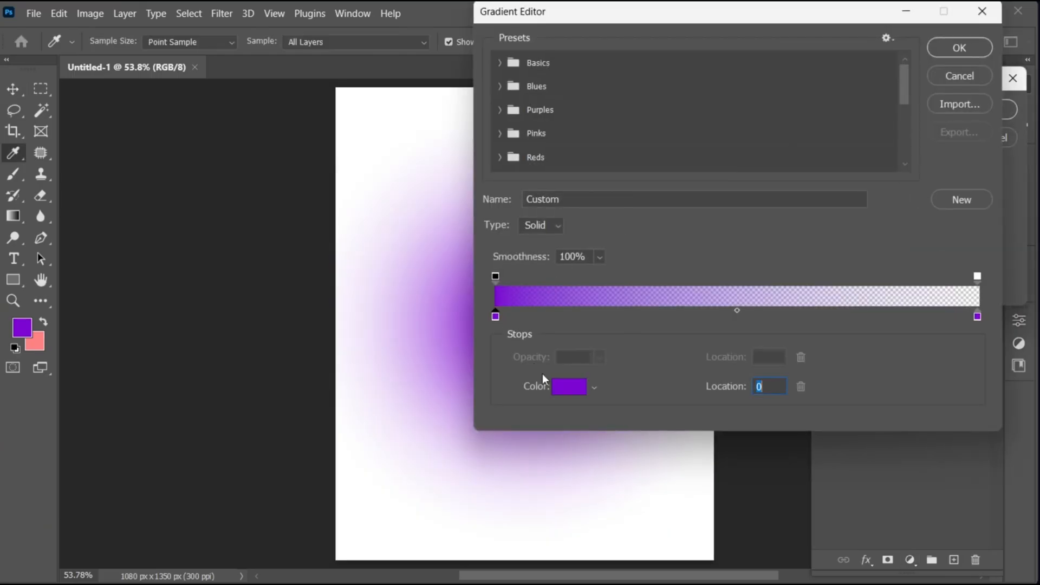
pyautogui.click(569, 386)
pyautogui.moveTo(558, 128); pyautogui.dragTo(540, 125)
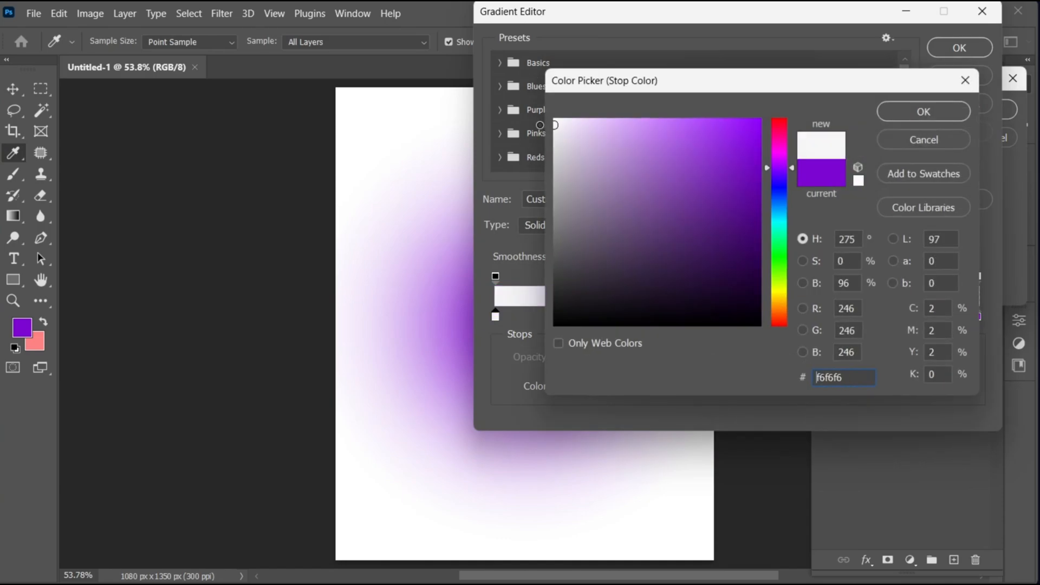
pyautogui.click(917, 115)
# - Set the gradient's end stops to 100% opacity and light grey bfbfbf, and apply the gradient fill
pyautogui.click(978, 278)
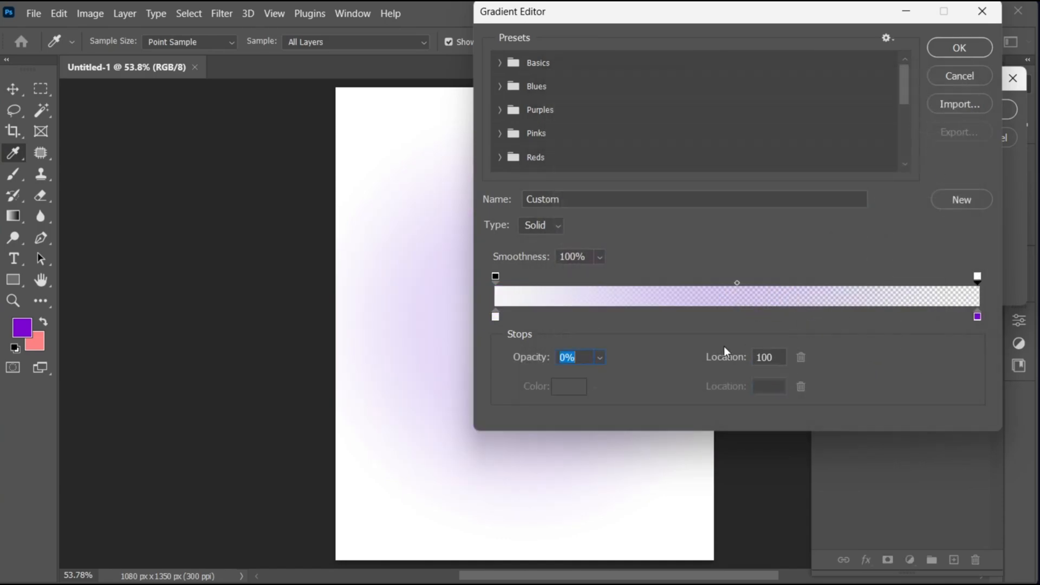
pyautogui.click(600, 357)
pyautogui.moveTo(600, 375); pyautogui.dragTo(730, 376)
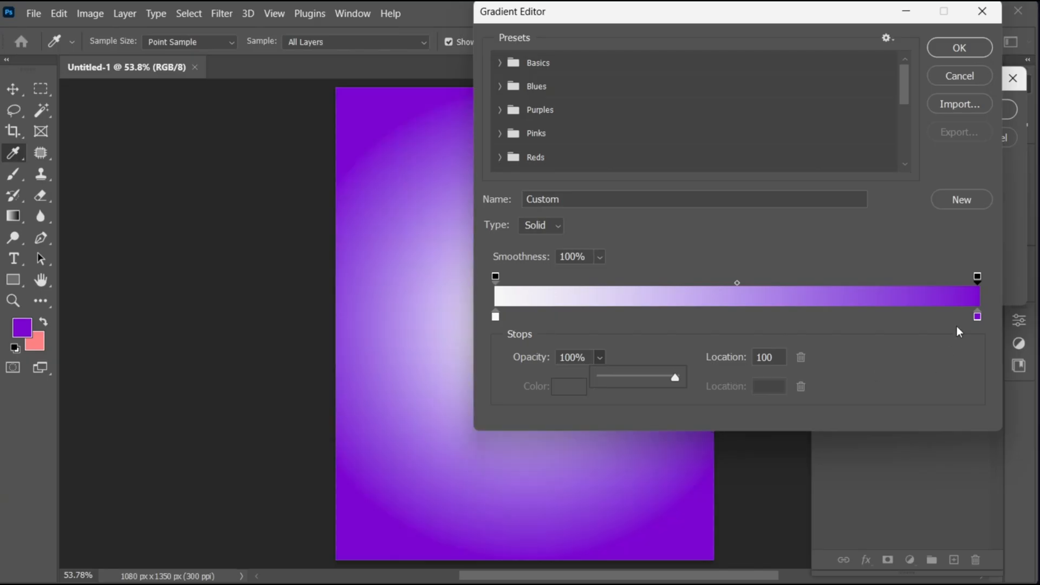
pyautogui.doubleClick(977, 316)
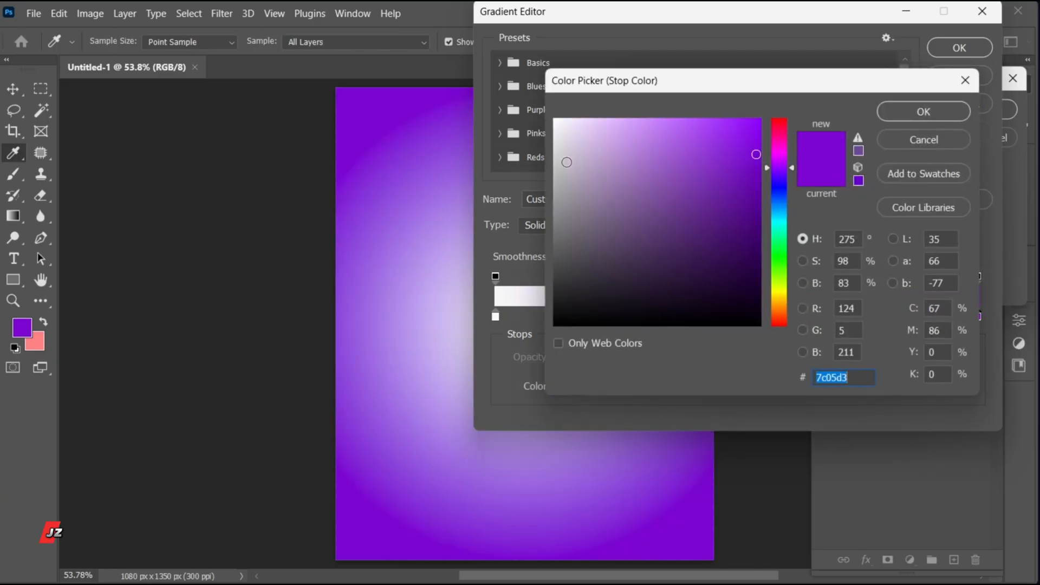
pyautogui.moveTo(564, 161); pyautogui.dragTo(545, 171)
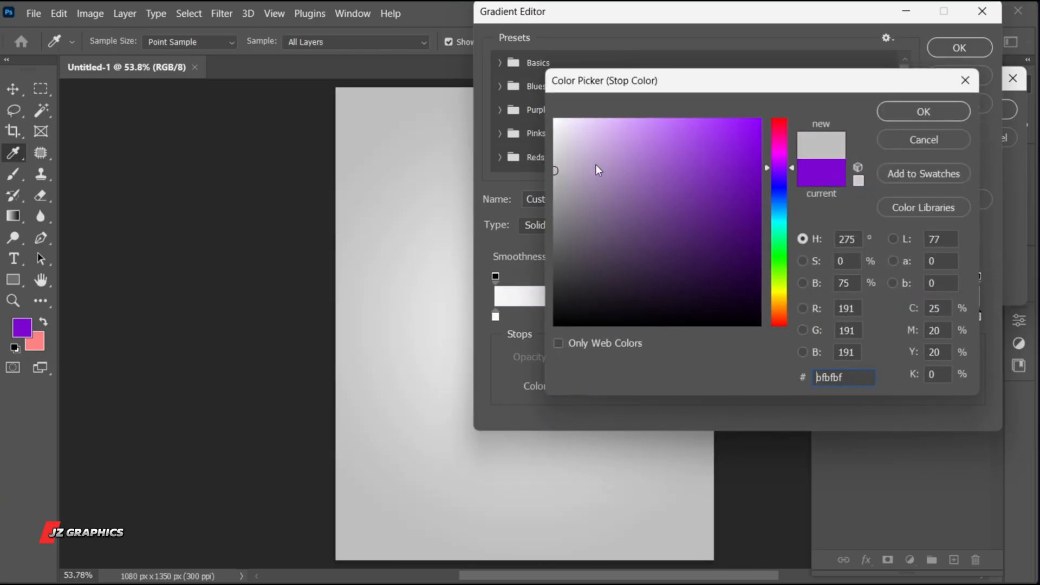
pyautogui.click(923, 115)
pyautogui.click(948, 54)
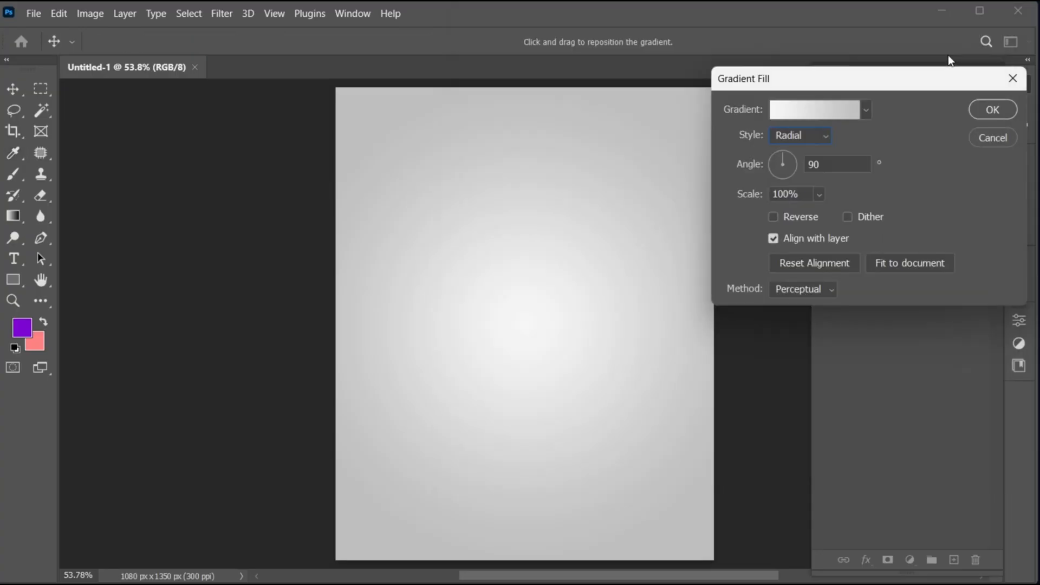
pyautogui.click(976, 113)
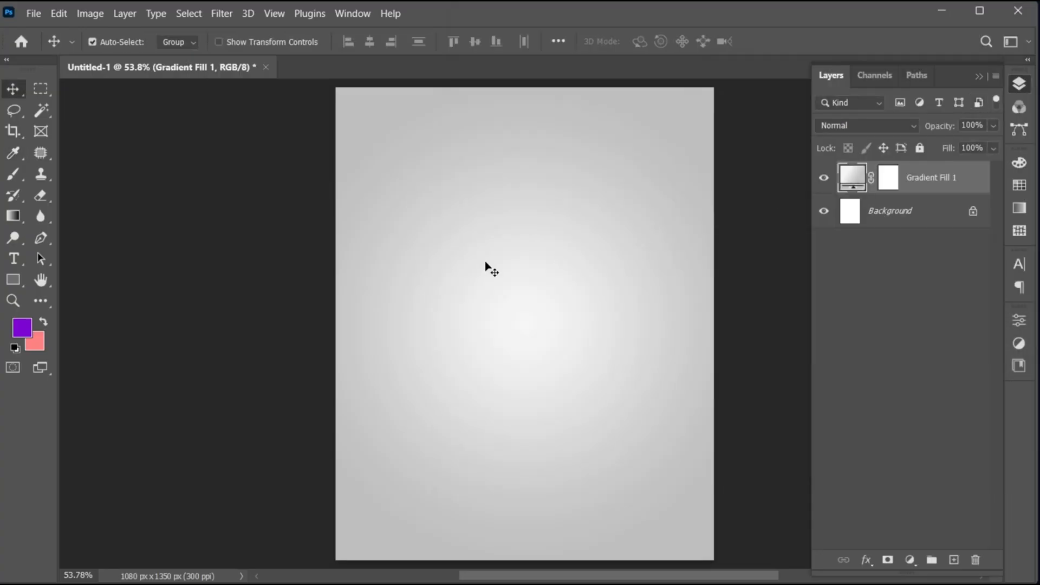
# - Draw a tall purple rectangle shape about 323 x 807 px near the middle of the canvas
pyautogui.click(13, 280)
pyautogui.click(62, 275)
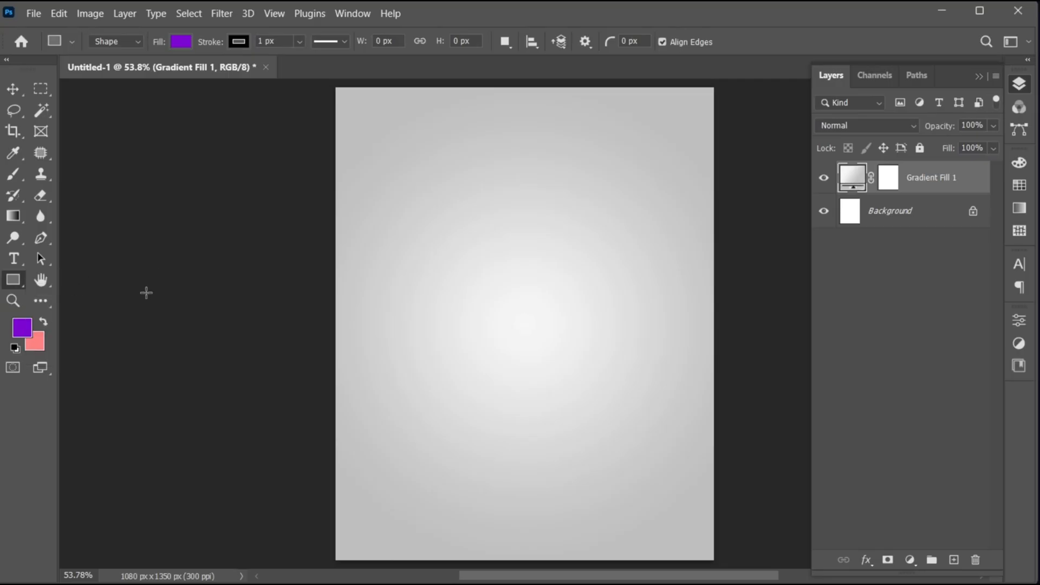
pyautogui.moveTo(478, 184); pyautogui.dragTo(591, 465)
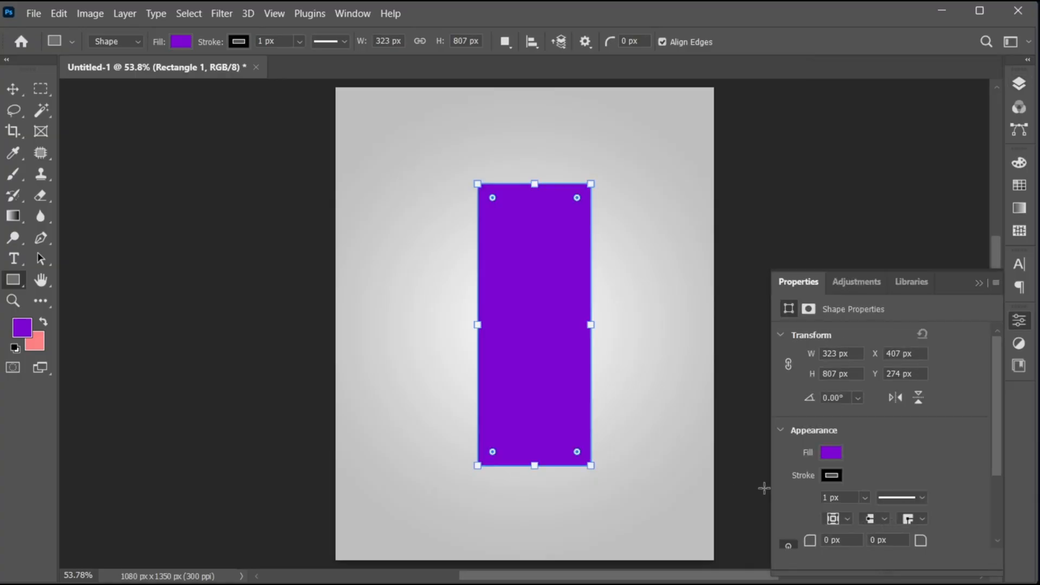
# - Give the purple rectangle a white stroke 4 px wide
pyautogui.click(834, 476)
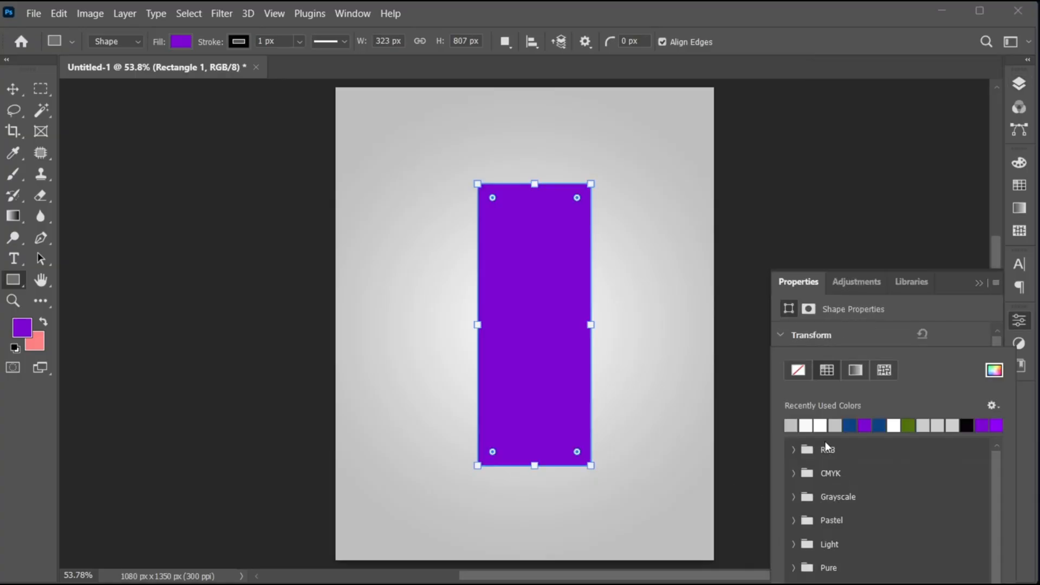
pyautogui.click(806, 425)
pyautogui.click(944, 343)
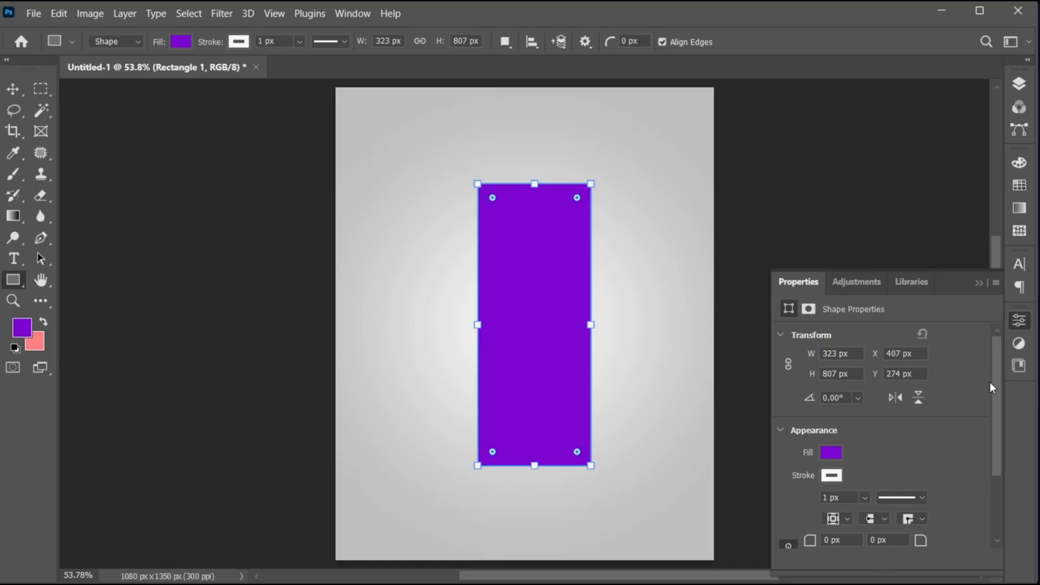
pyautogui.scroll(-3, 990, 387)
pyautogui.click(834, 403)
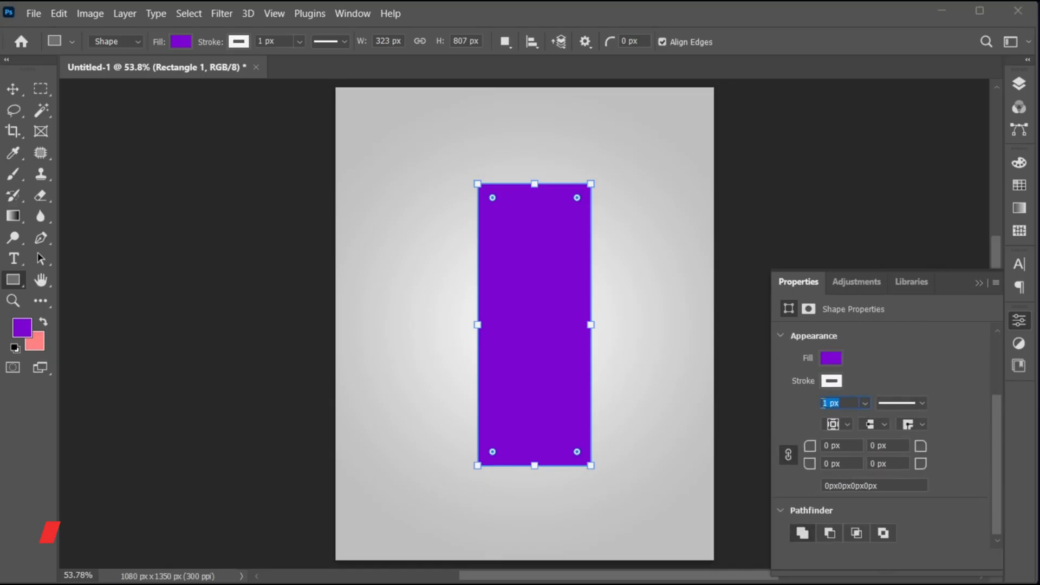
pyautogui.write('4')
pyautogui.press('Return')
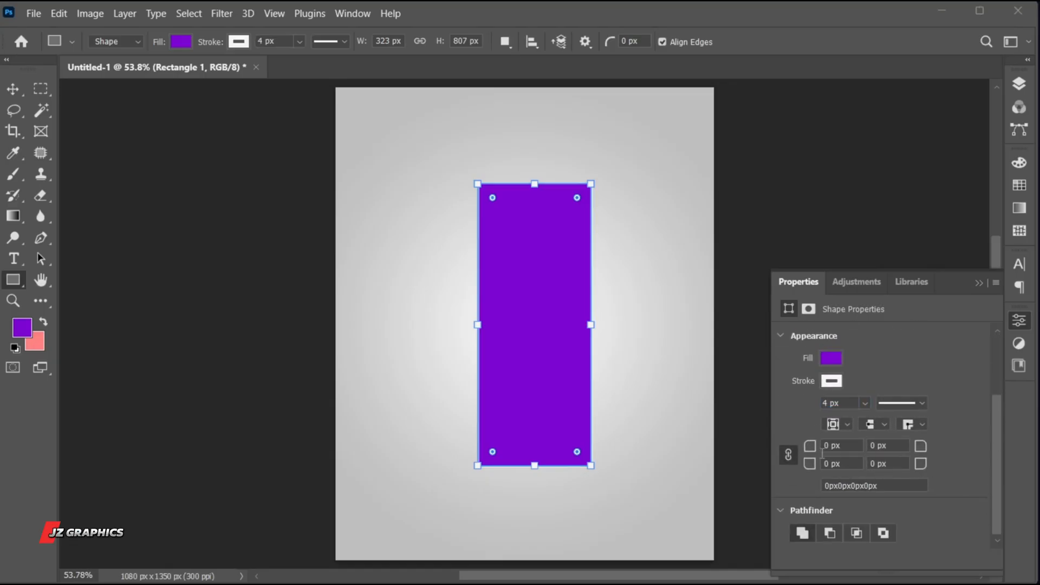
# - Round all four corners of the rectangle to 161.5 px so it forms a pill shape
pyautogui.moveTo(807, 453); pyautogui.dragTo(945, 460)
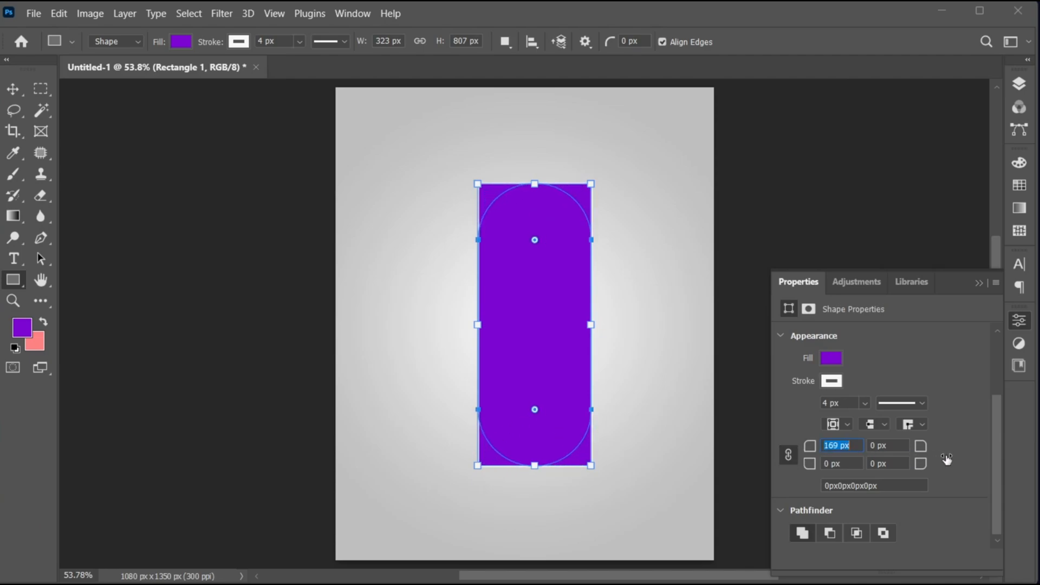
pyautogui.press('v')
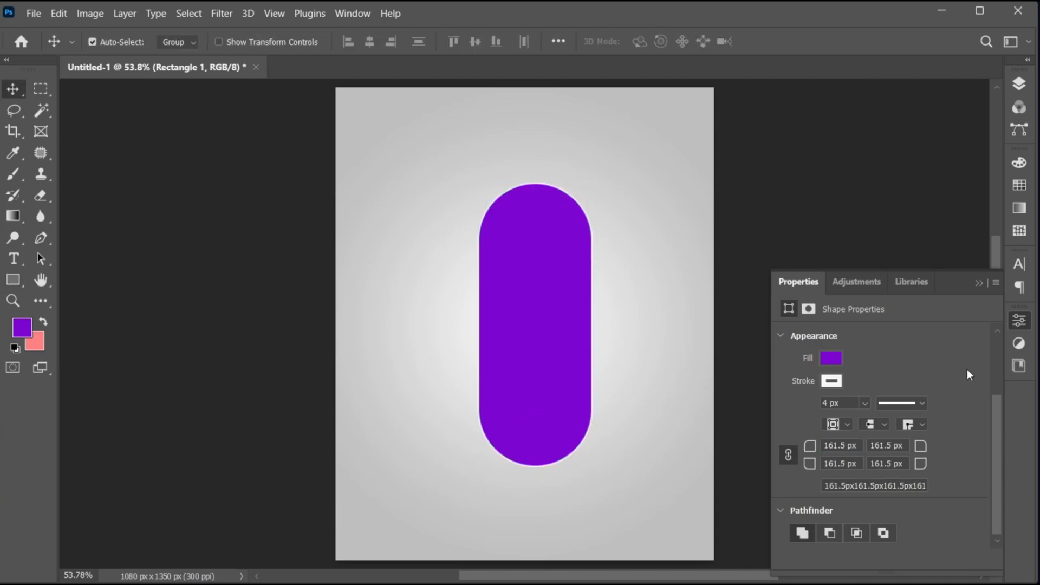
pyautogui.click(980, 283)
# - Center the pill shape horizontally on the canvas and move it slightly upward
pyautogui.hotkey('ctrl', 'a')
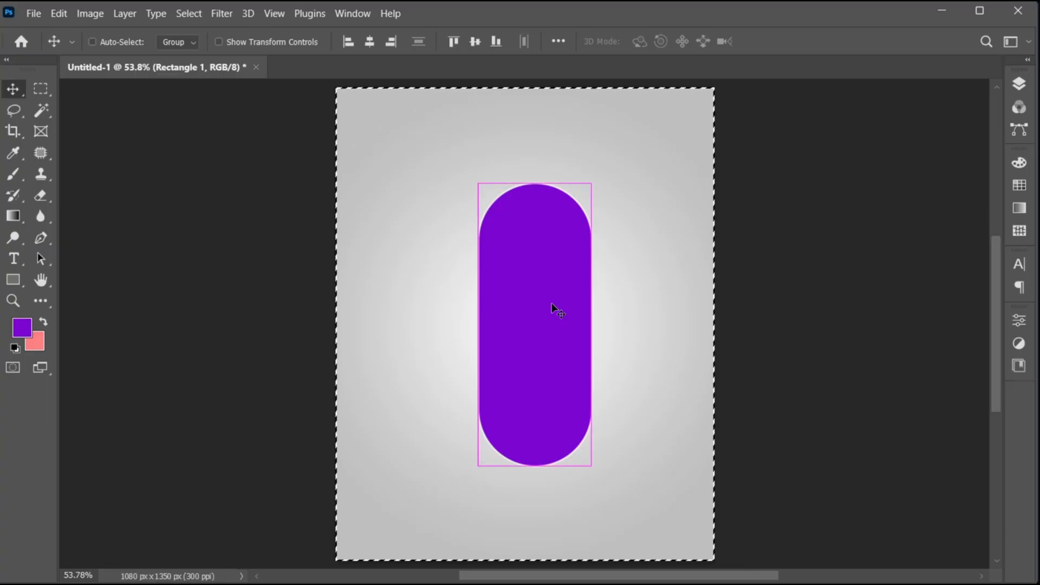
pyautogui.click(370, 42)
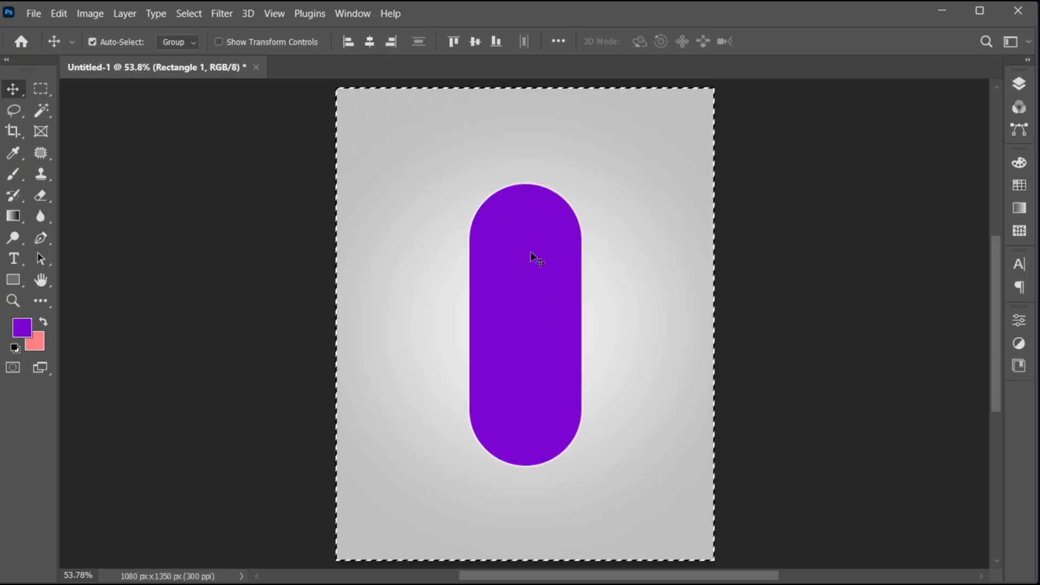
pyautogui.hotkey('ctrl', 'd')
pyautogui.moveTo(531, 341); pyautogui.dragTo(530, 327)
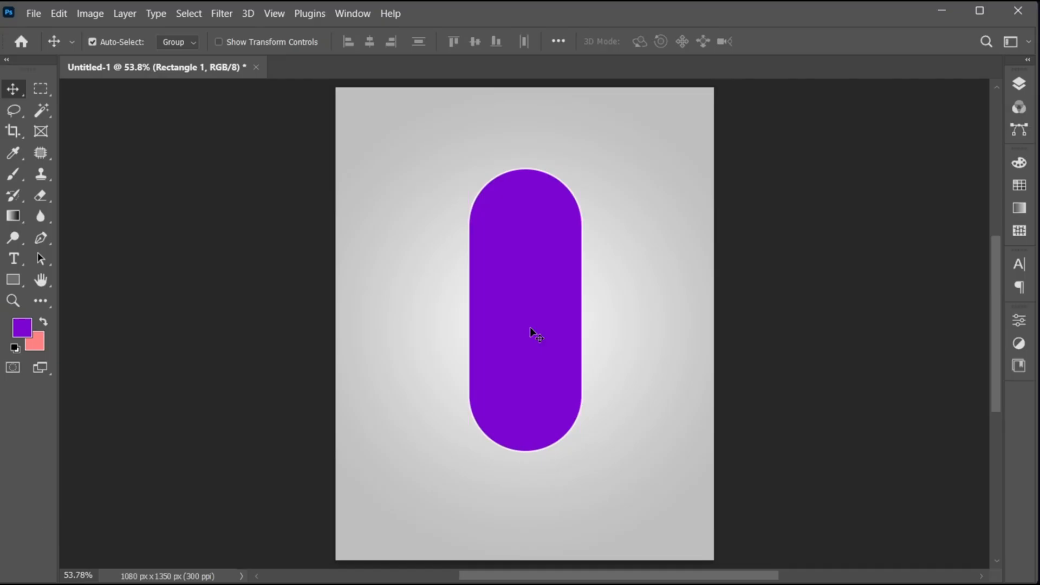
# - Add a black Multiply drop shadow with 63% opacity to the pill shape
pyautogui.click(1017, 86)
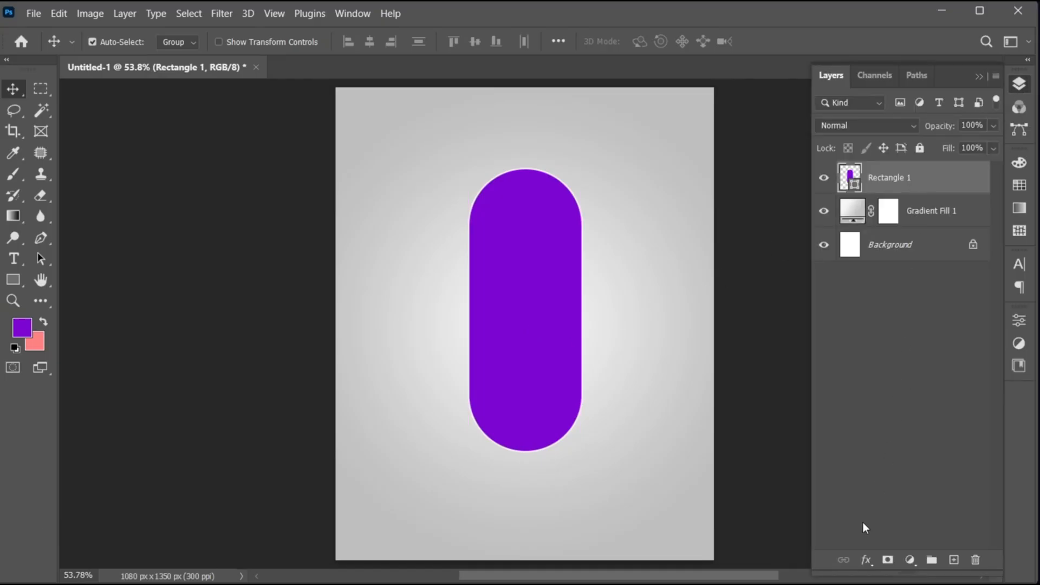
pyautogui.click(864, 560)
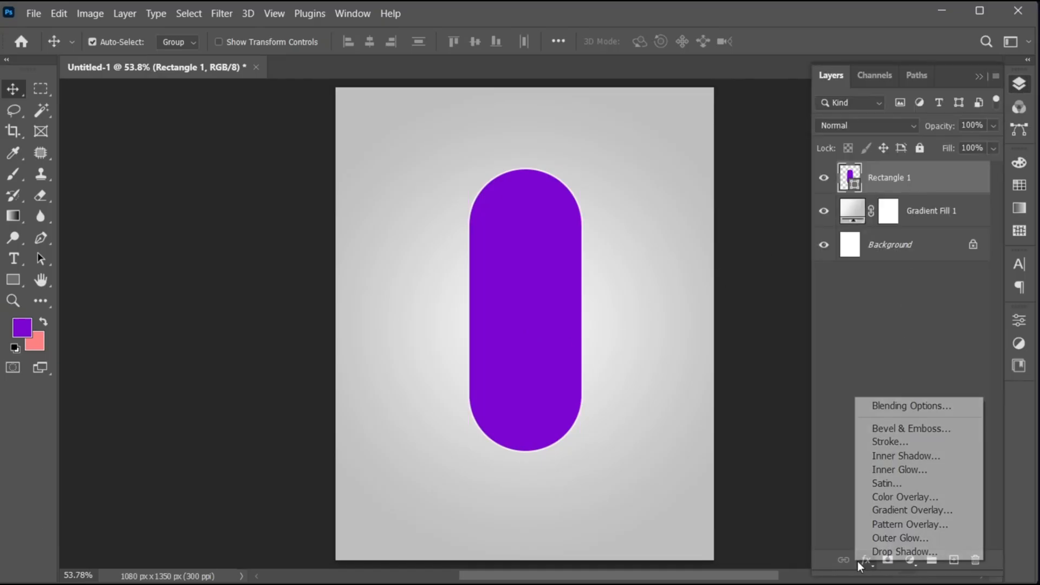
pyautogui.click(943, 548)
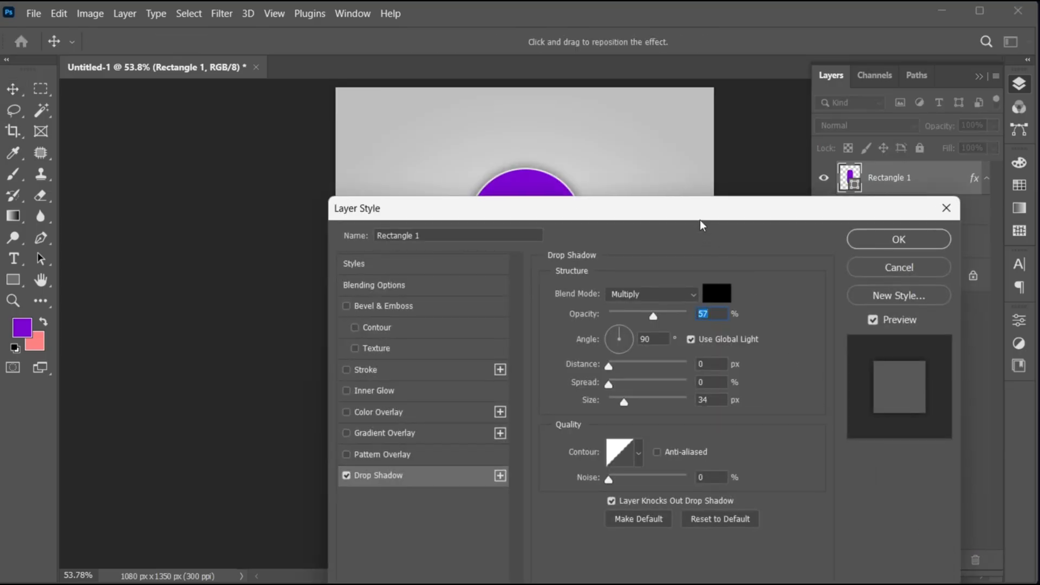
pyautogui.moveTo(699, 220); pyautogui.dragTo(678, 196)
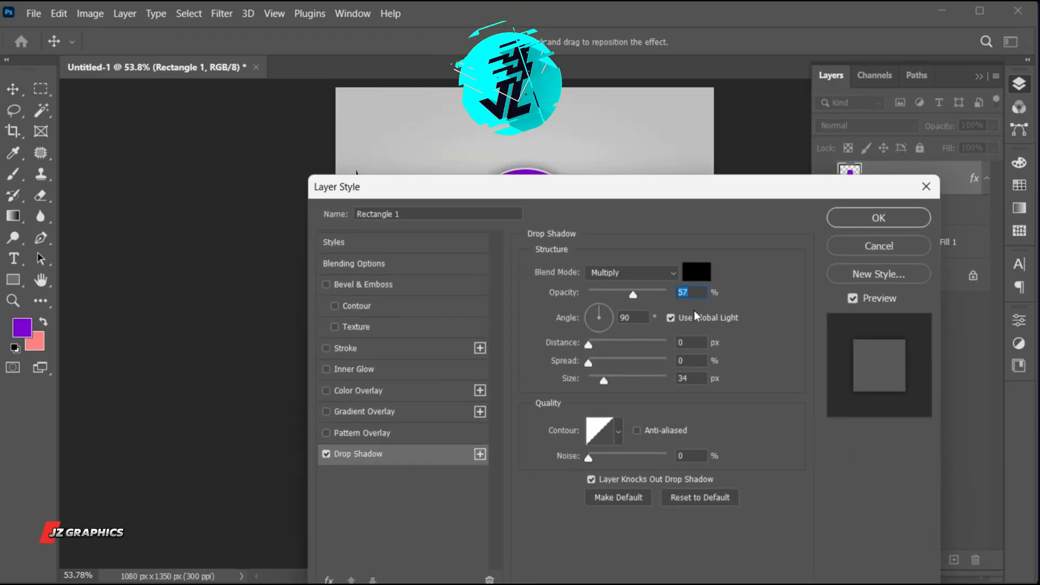
pyautogui.moveTo(669, 192); pyautogui.dragTo(651, 217)
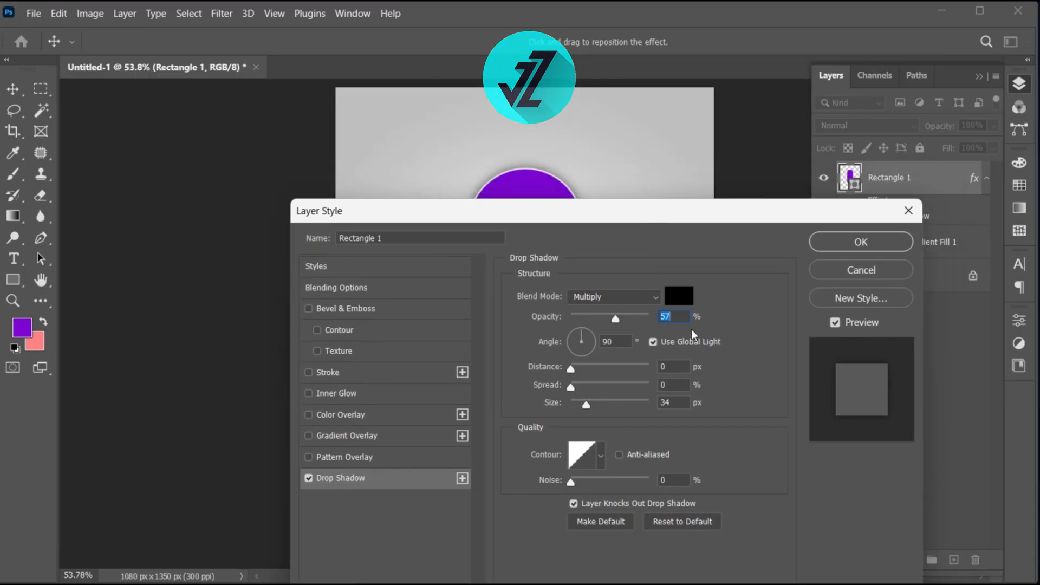
pyautogui.click(678, 317)
pyautogui.scroll(4, 679, 317)
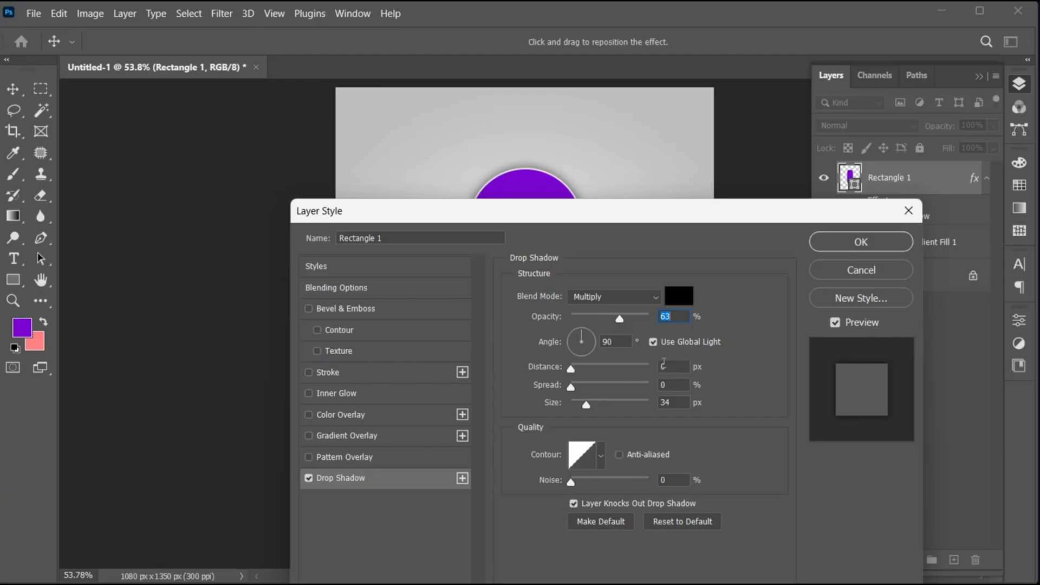
pyautogui.click(678, 403)
pyautogui.click(863, 241)
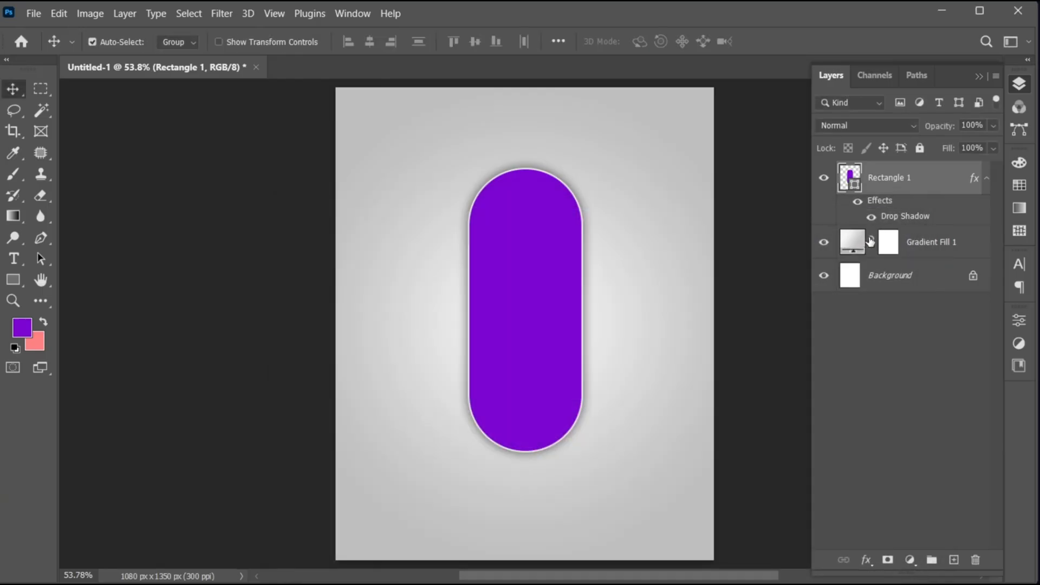
# - Place the image download (12).jpg as an embedded layer, scaled down to cover most of the pill shape
pyautogui.click(34, 13)
pyautogui.click(96, 324)
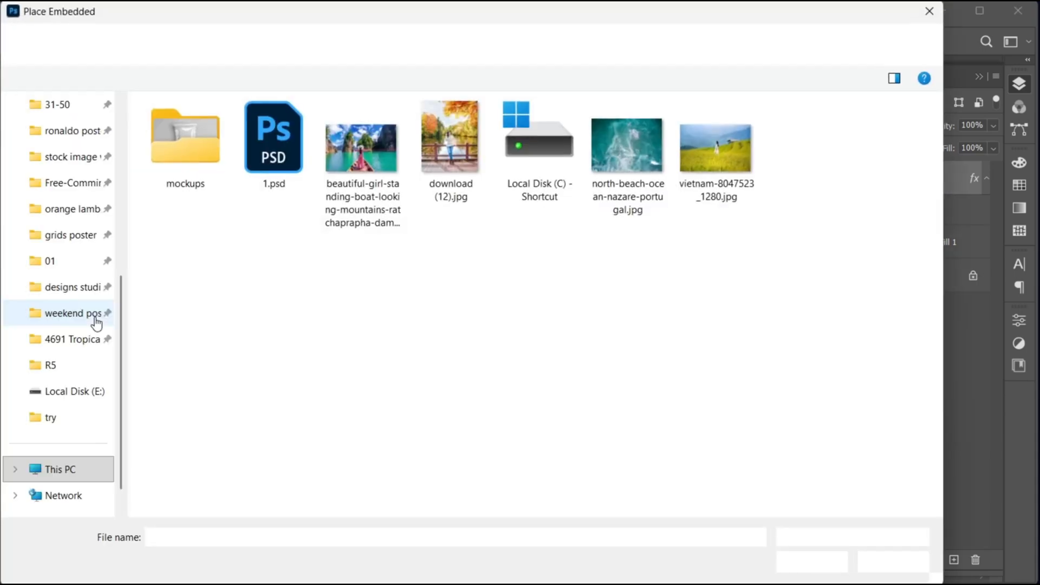
pyautogui.click(451, 151)
pyautogui.click(791, 556)
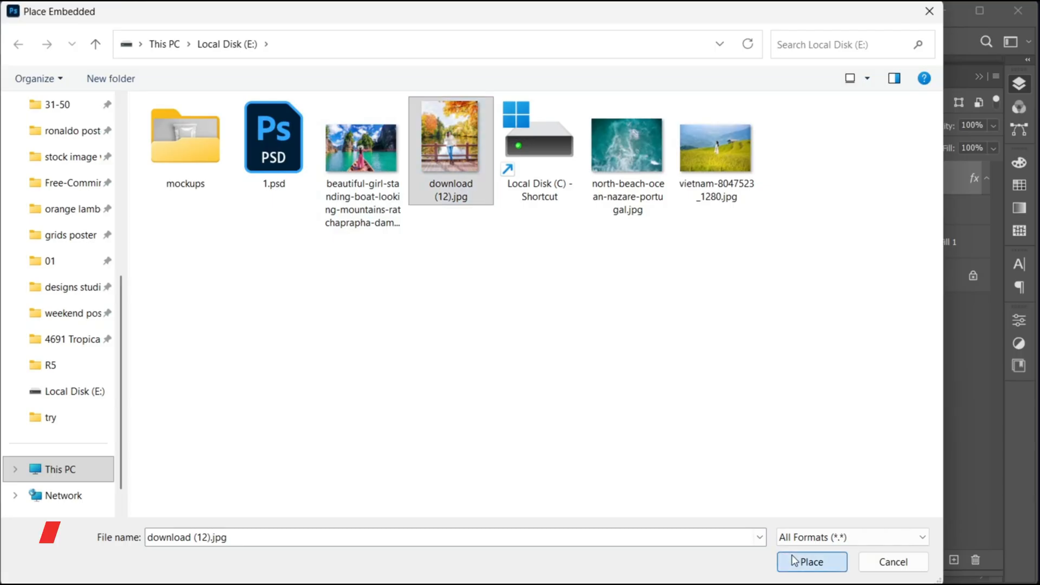
pyautogui.moveTo(714, 329); pyautogui.dragTo(648, 324)
pyautogui.click(805, 42)
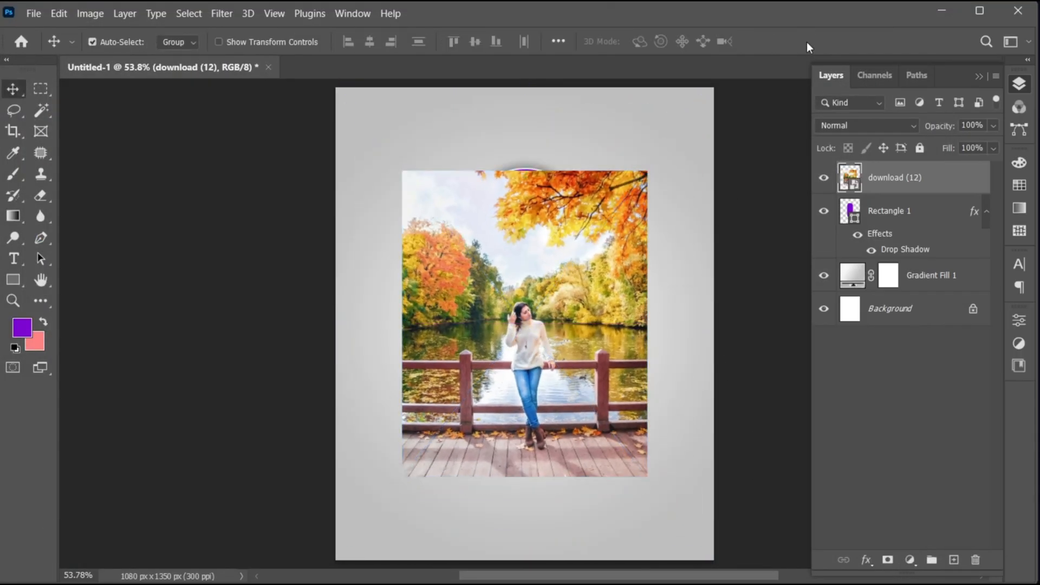
# - Clip the download (12) photo to the pill shape, scaling it down slightly and shifting it upward inside the shape
pyautogui.rightClick(885, 185)
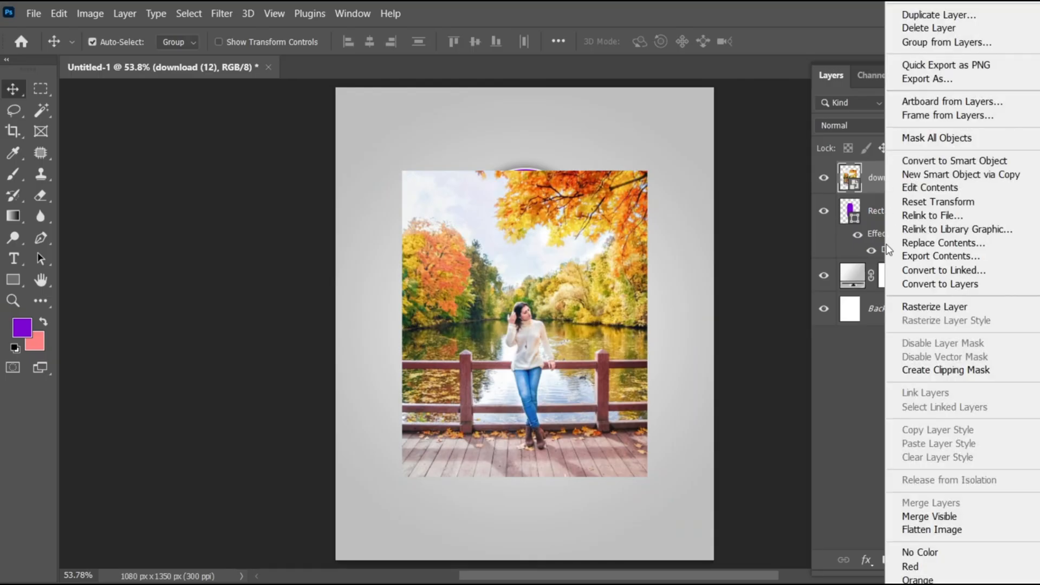
pyautogui.click(981, 373)
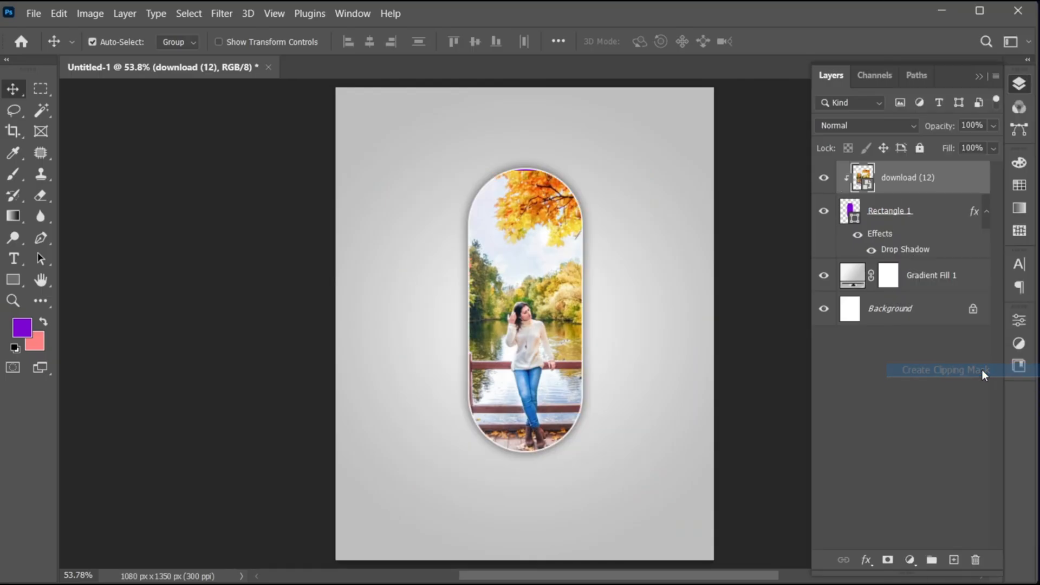
pyautogui.moveTo(536, 373); pyautogui.dragTo(537, 346)
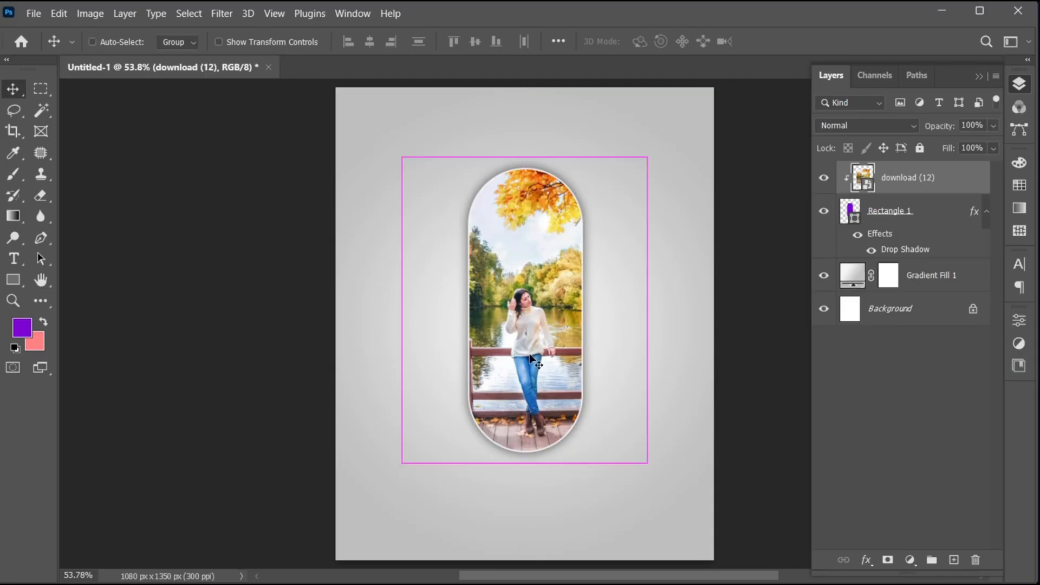
pyautogui.hotkey('ctrl', 't')
pyautogui.moveTo(641, 453); pyautogui.dragTo(632, 441)
pyautogui.moveTo(521, 390); pyautogui.dragTo(521, 383)
pyautogui.click(805, 41)
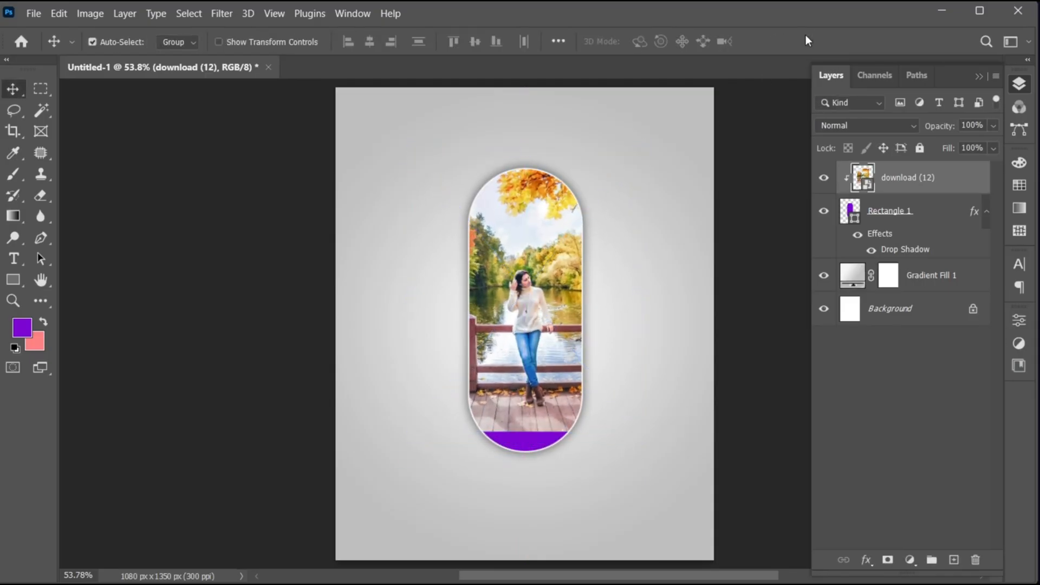
# - Group the photo with the pill shape and mask the group with a linear black-to-transparent gradient that fades out its lower part
pyautogui.keyDown('shift'); pyautogui.click(892, 214); pyautogui.keyUp('shift')
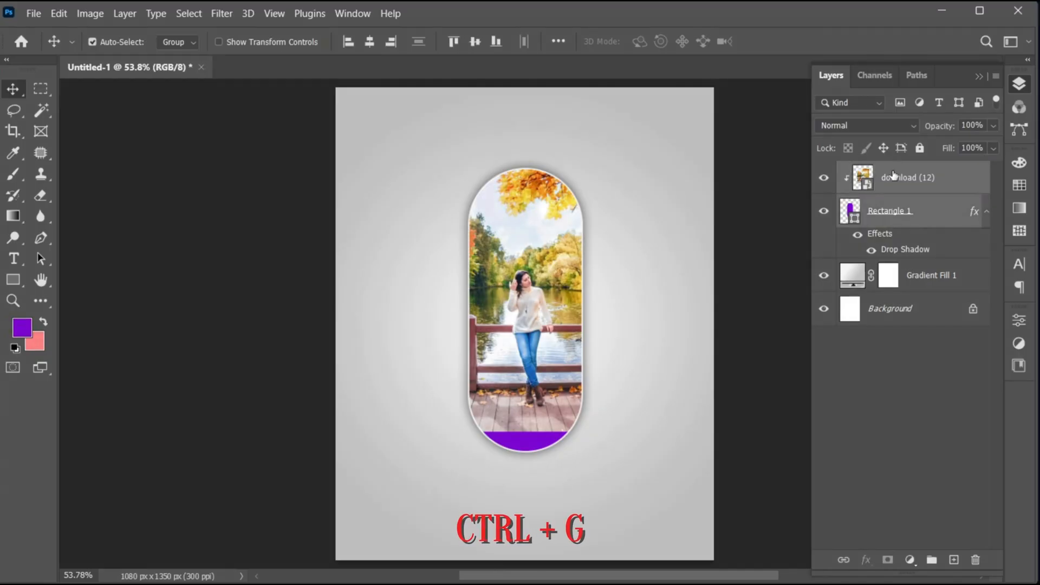
pyautogui.hotkey('ctrl', 'g')
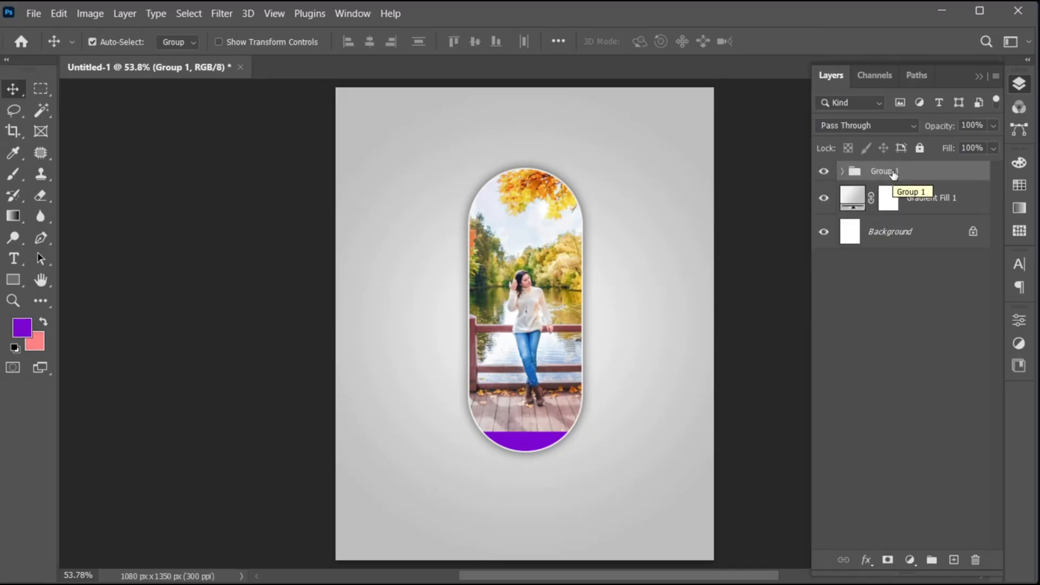
pyautogui.click(886, 558)
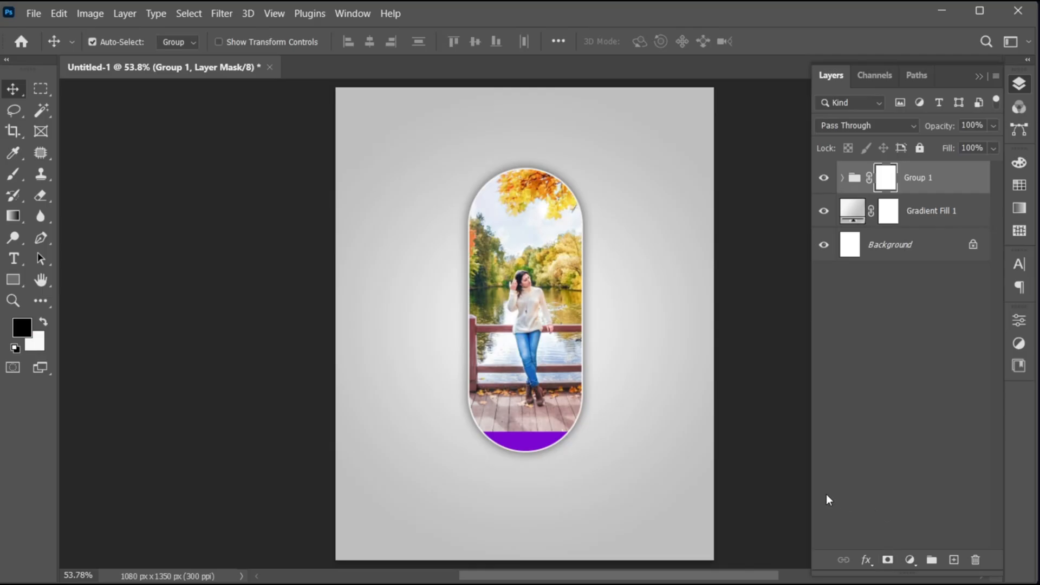
pyautogui.click(13, 216)
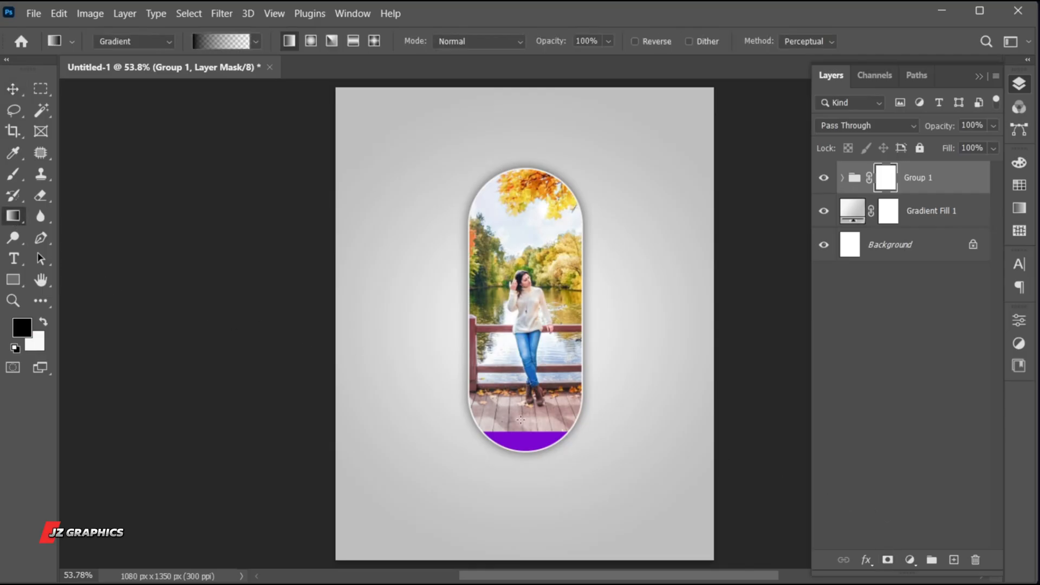
pyautogui.moveTo(527, 410); pyautogui.dragTo(528, 292)
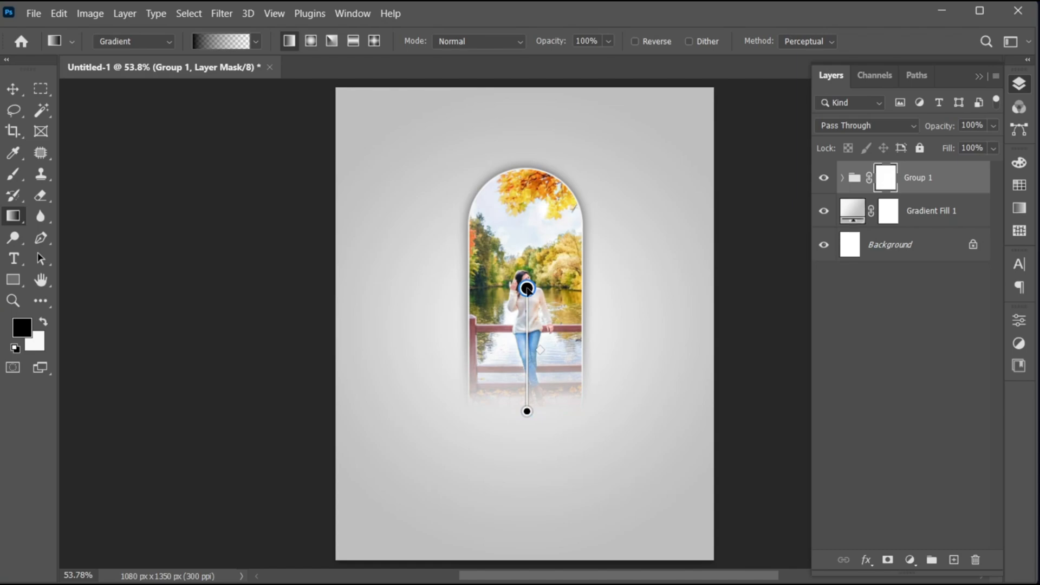
pyautogui.press('v')
# - Duplicate the masked group and place the copy directly to the left of the original, at the same height
pyautogui.click(939, 185)
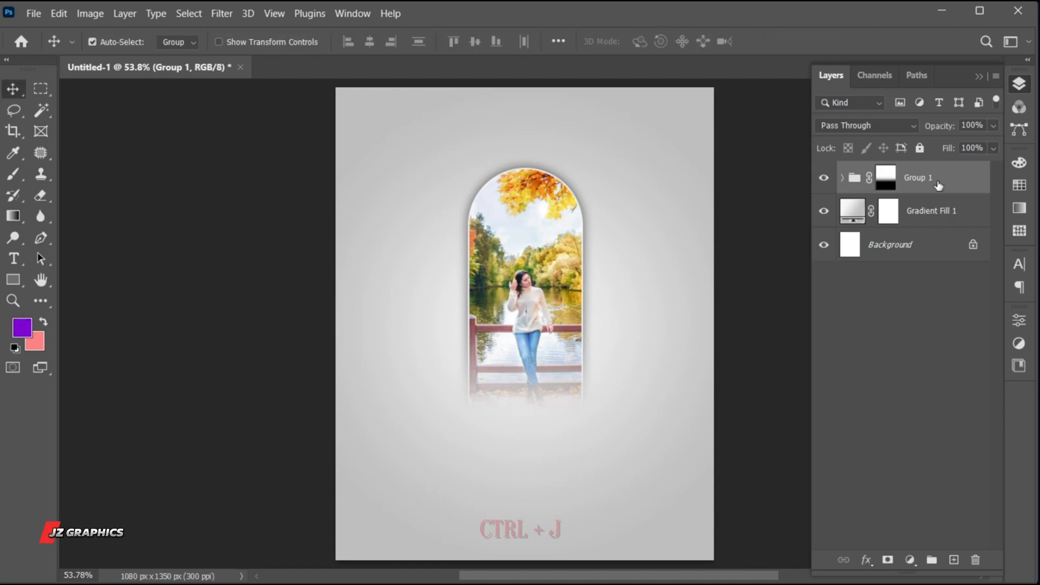
pyautogui.hotkey('ctrl', 'j')
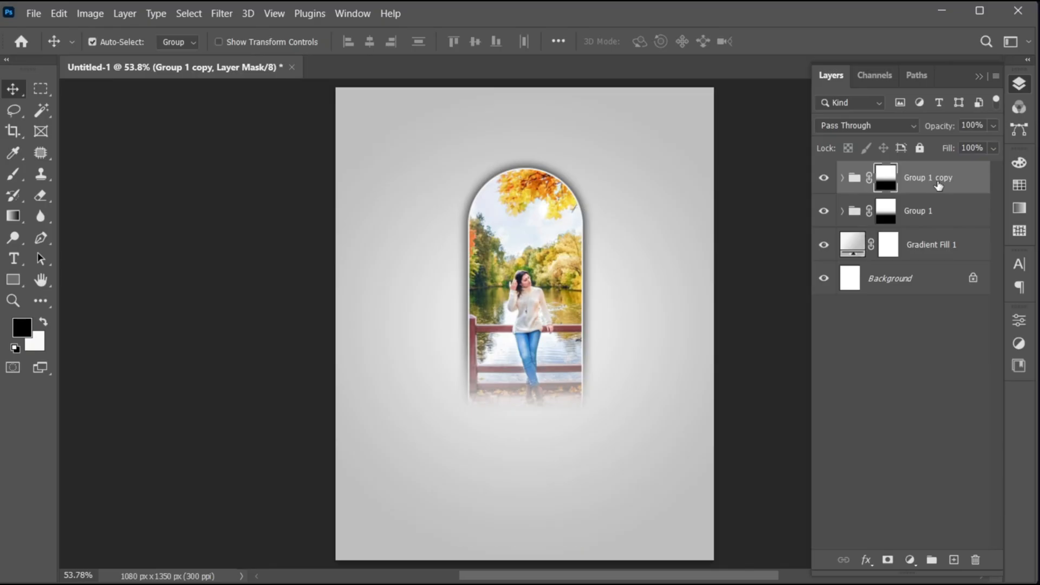
pyautogui.click(942, 187)
pyautogui.moveTo(517, 333); pyautogui.dragTo(401, 331)
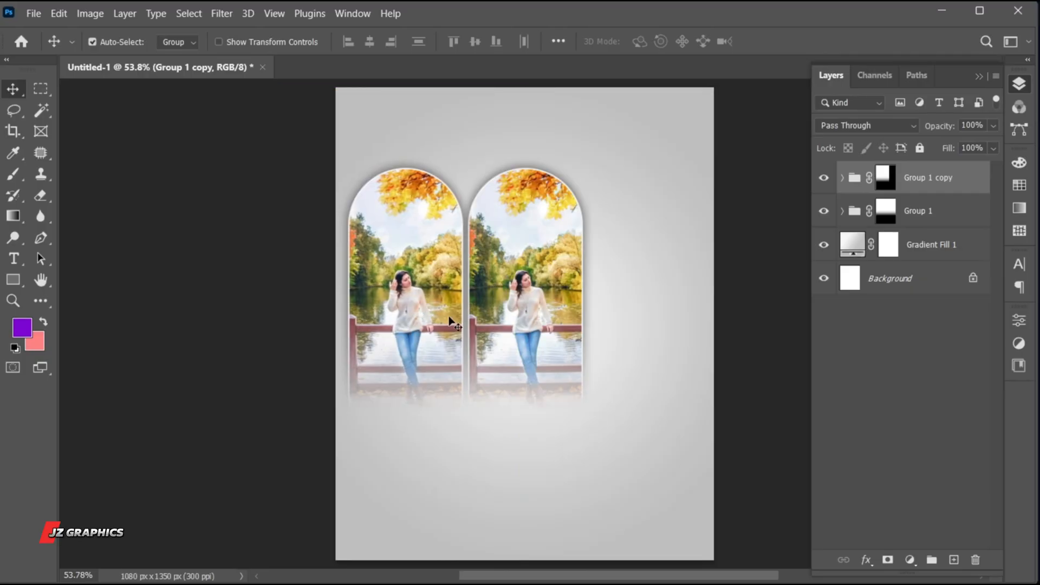
# - Flip the Group 1 copy vertically and move it down 232 px
pyautogui.hotkey('ctrl', 't')
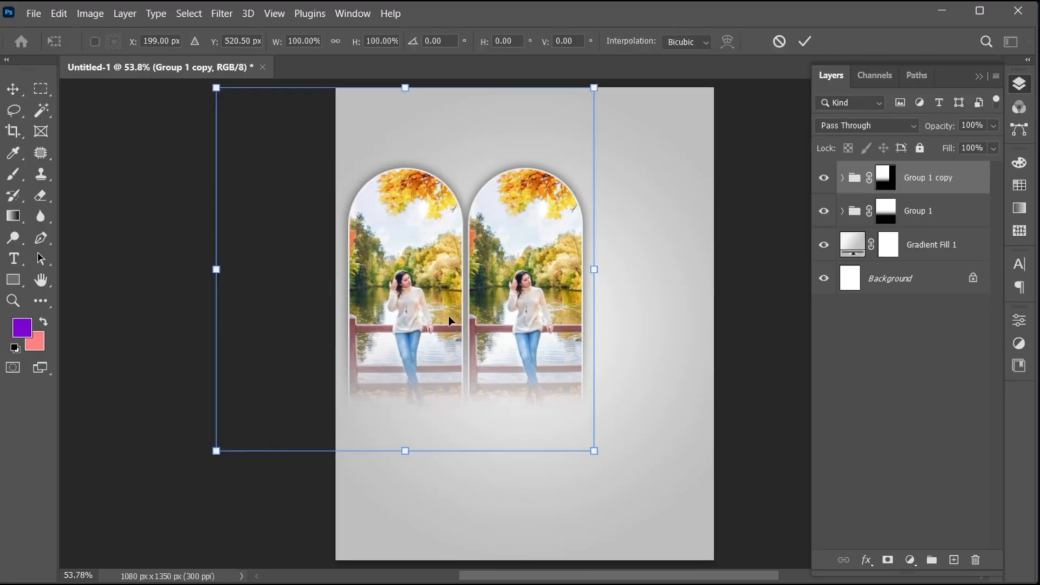
pyautogui.rightClick(439, 441)
pyautogui.click(540, 425)
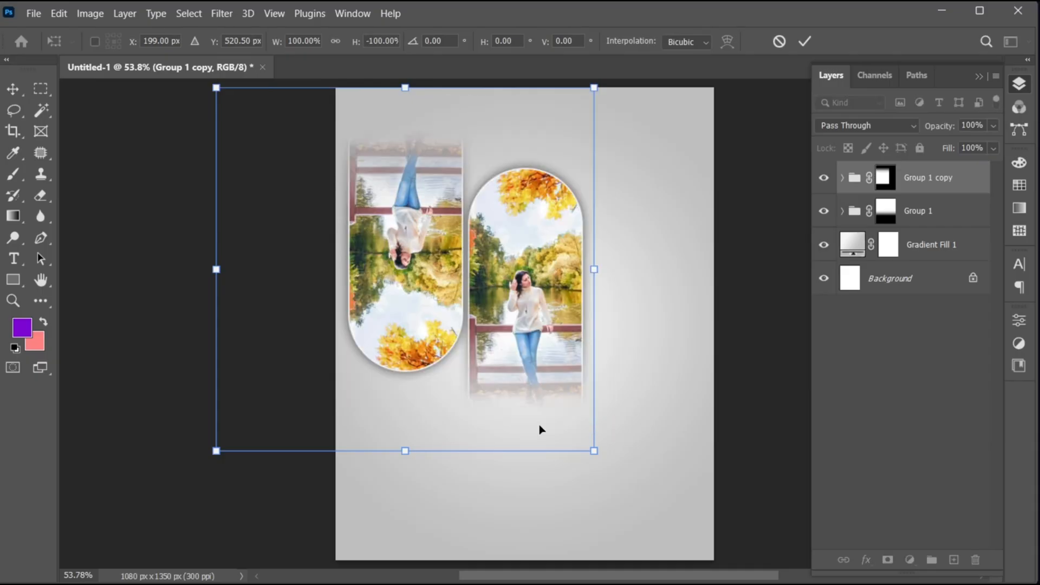
pyautogui.moveTo(424, 291); pyautogui.dragTo(422, 358)
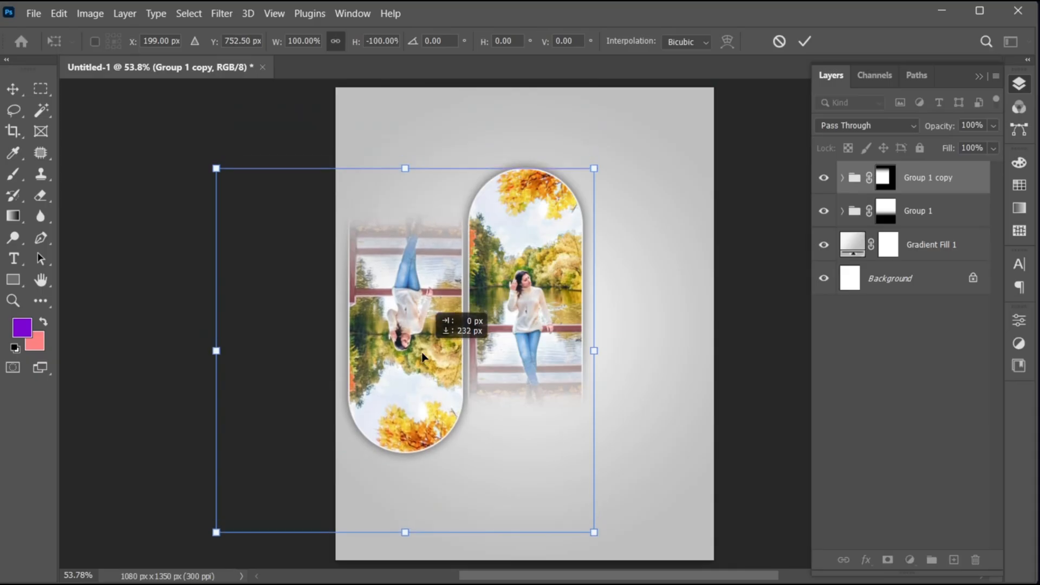
pyautogui.click(805, 42)
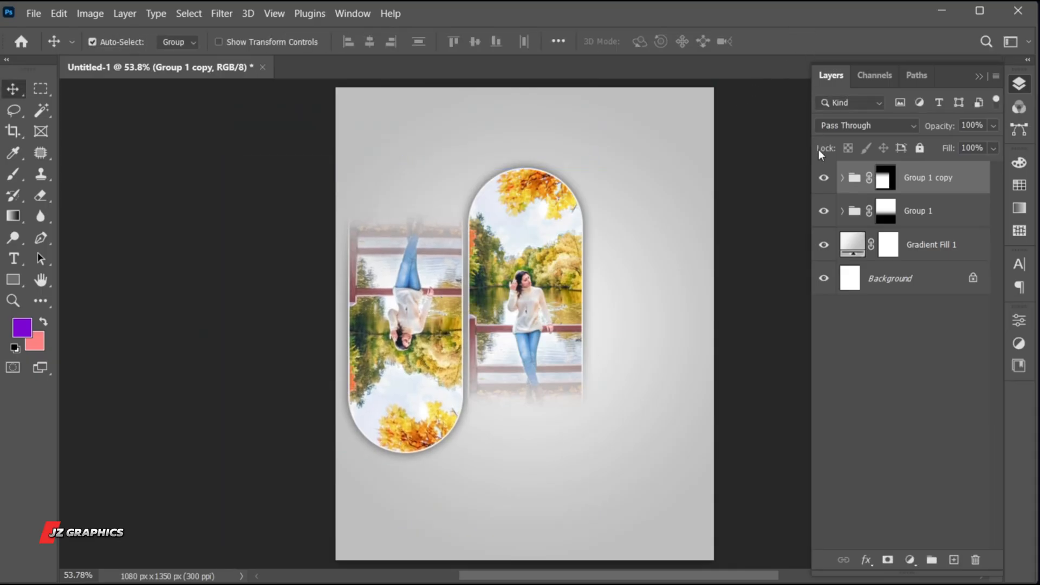
# - Rasterize the download (12) photo inside Group 1 copy and convert it into a new smart object
pyautogui.click(841, 178)
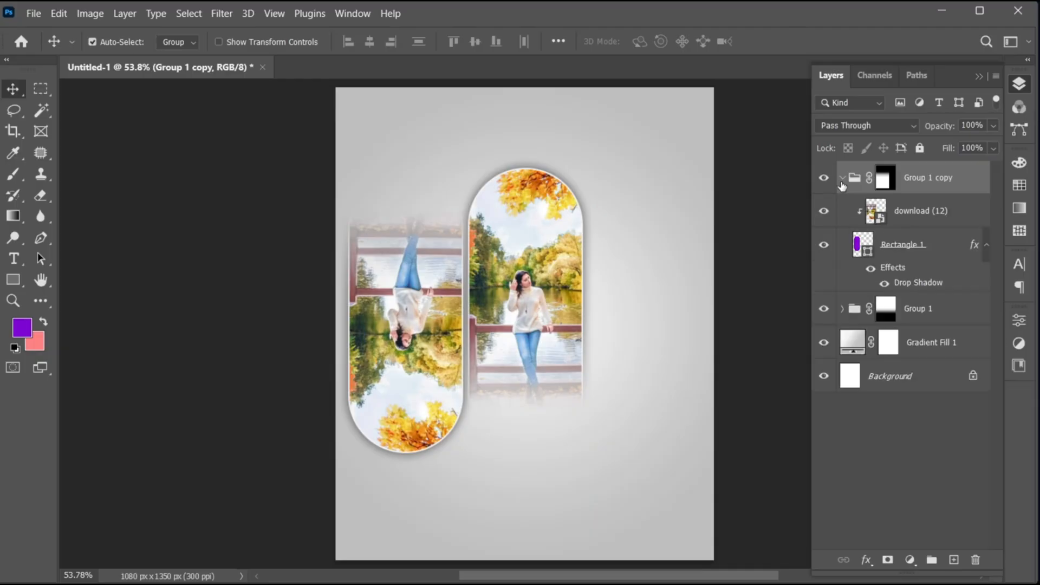
pyautogui.click(915, 220)
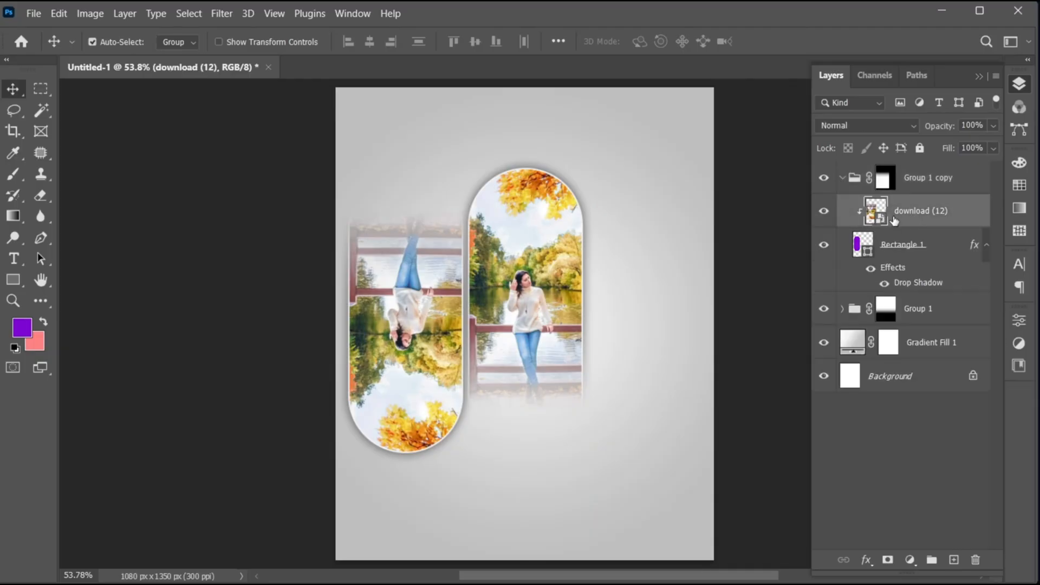
pyautogui.rightClick(895, 221)
pyautogui.click(921, 306)
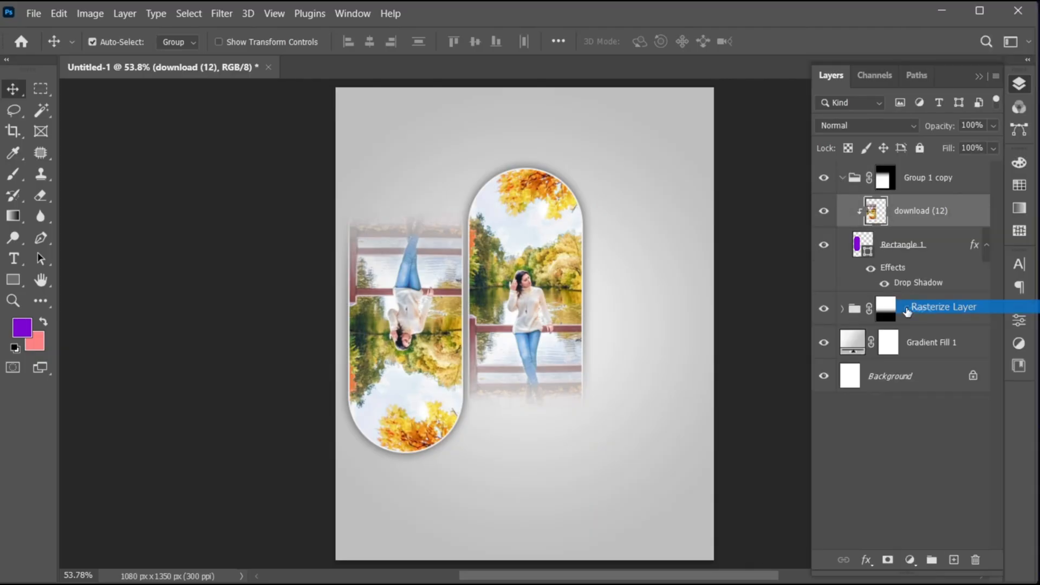
pyautogui.rightClick(898, 222)
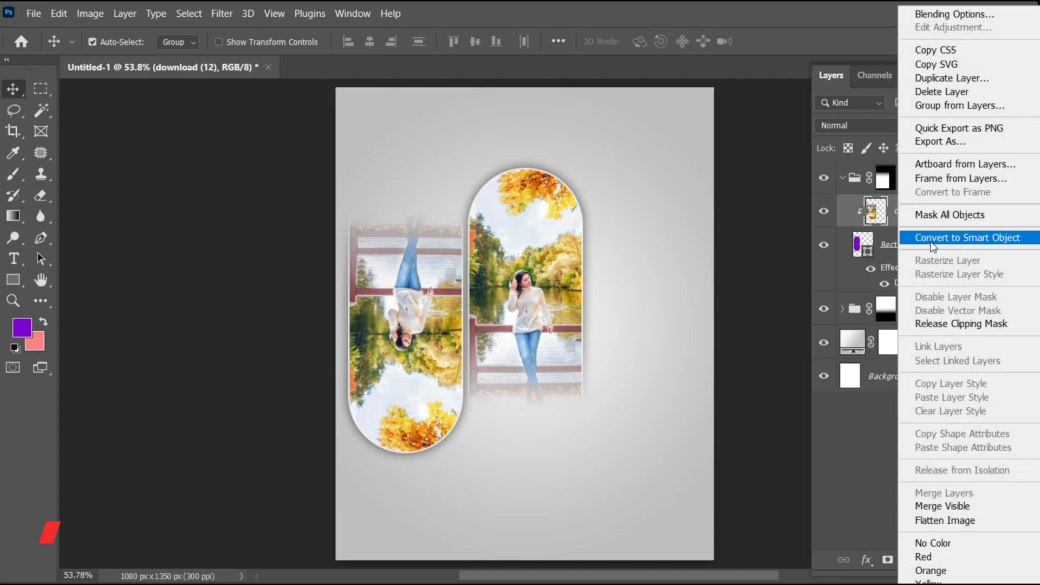
pyautogui.click(933, 245)
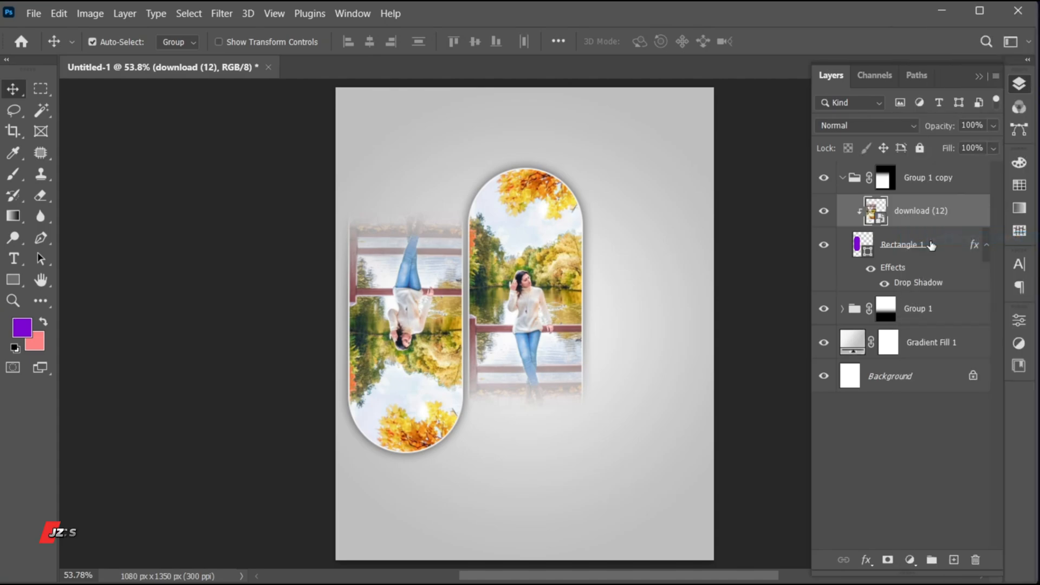
# - Relink the smart object in Group 1 copy to the file beautiful-girl-standing-boat-looking-mountains-ratchaprapha-dam-khao-sok-national-park-surat-thani-province-thailand.jpg
pyautogui.rightClick(901, 211)
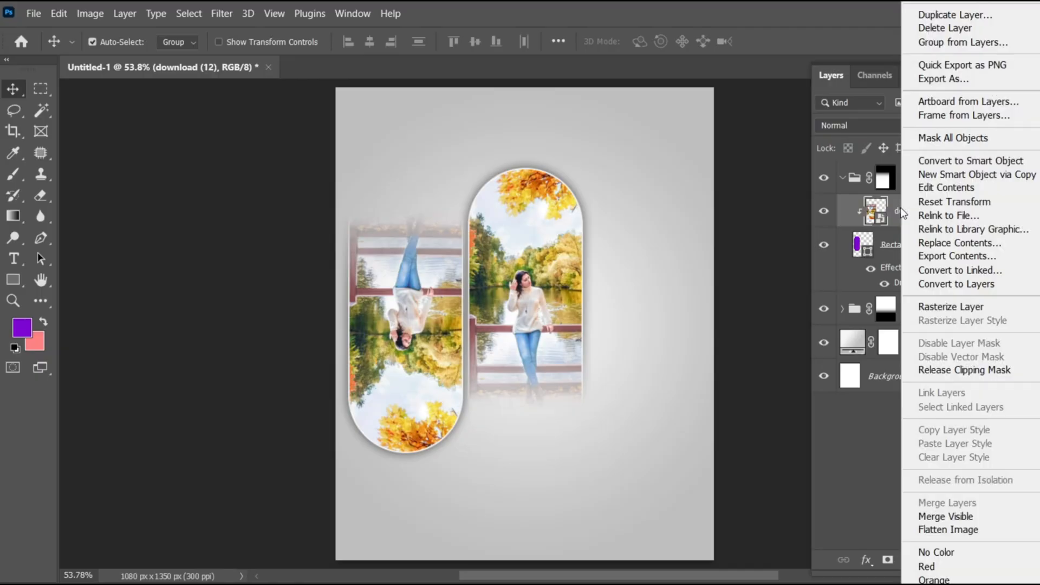
pyautogui.click(925, 216)
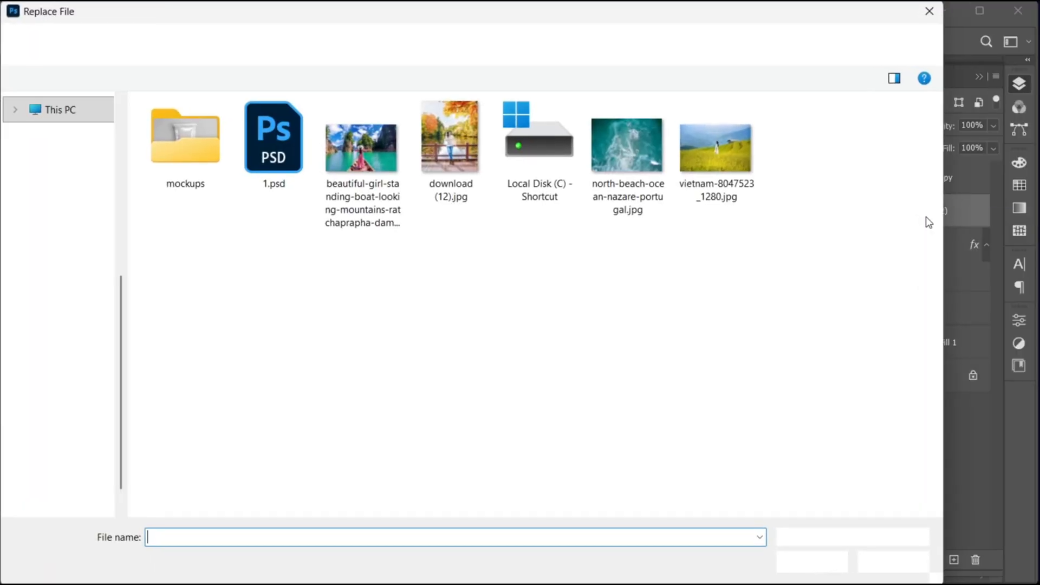
pyautogui.click(361, 178)
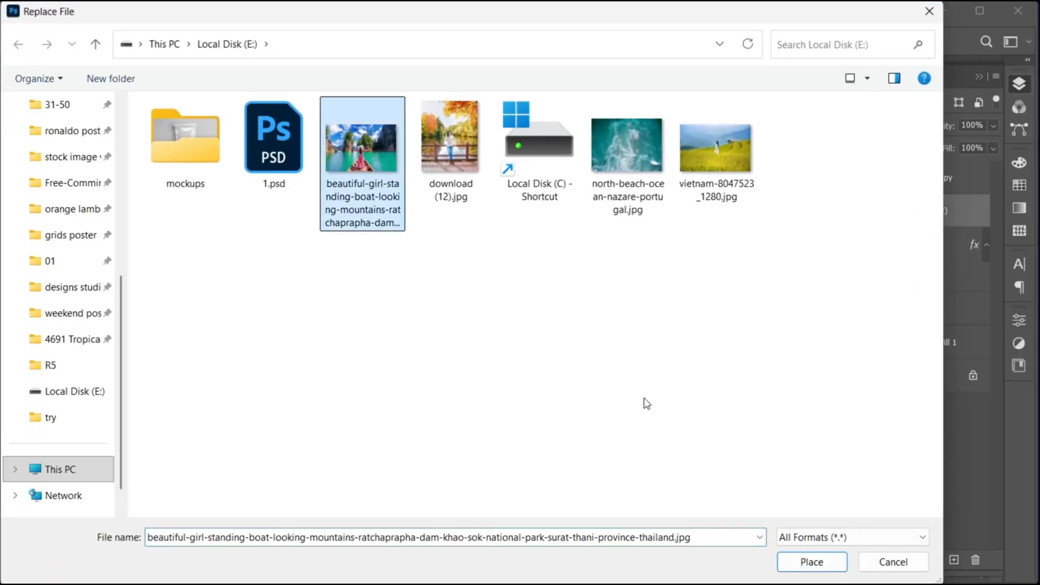
pyautogui.click(811, 561)
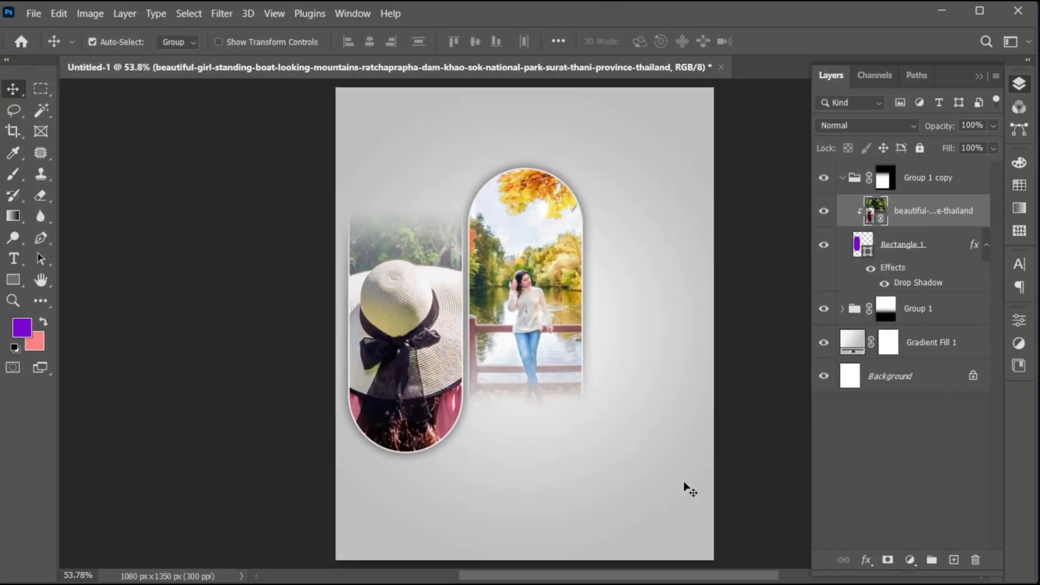
# - Scale the boat photo to 18.03% and move it slightly up so the woman fits inside the left pill
pyautogui.hotkey('ctrl', 't')
pyautogui.hotkey('ctrl', '0')
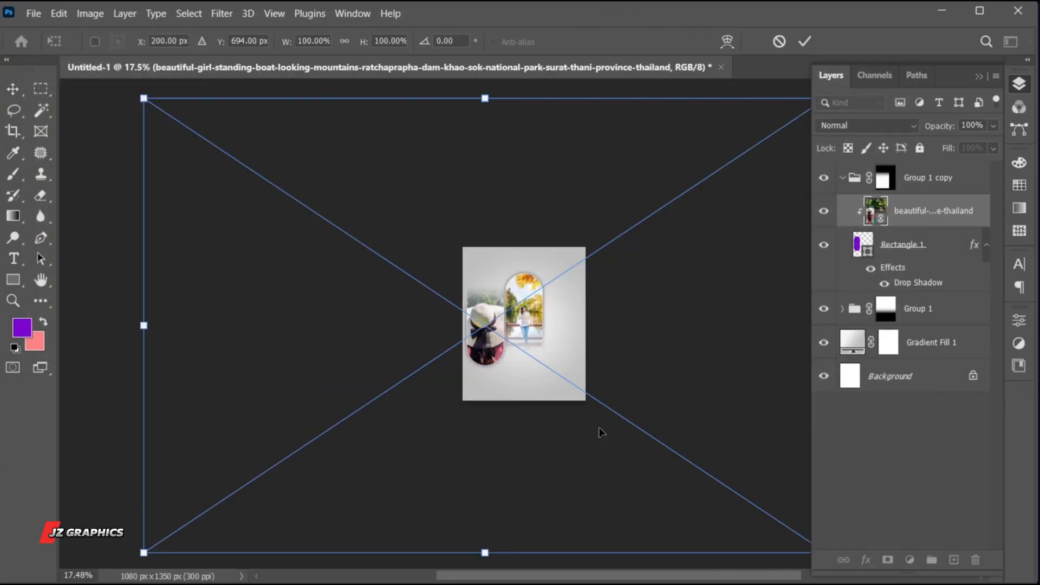
pyautogui.moveTo(143, 325); pyautogui.dragTo(422, 332)
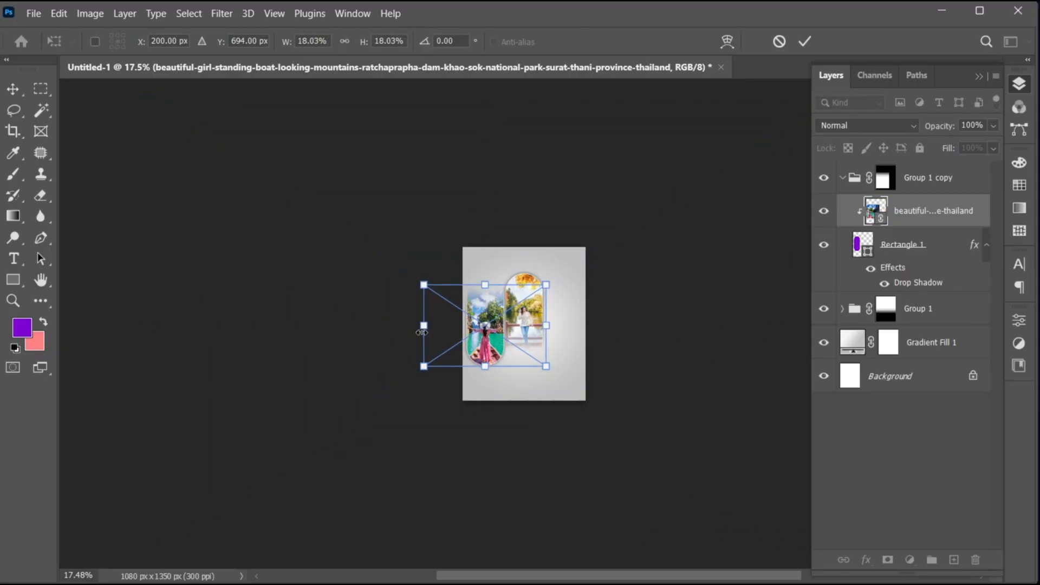
pyautogui.hotkey('ctrl', '0')
pyautogui.moveTo(414, 388); pyautogui.dragTo(413, 384)
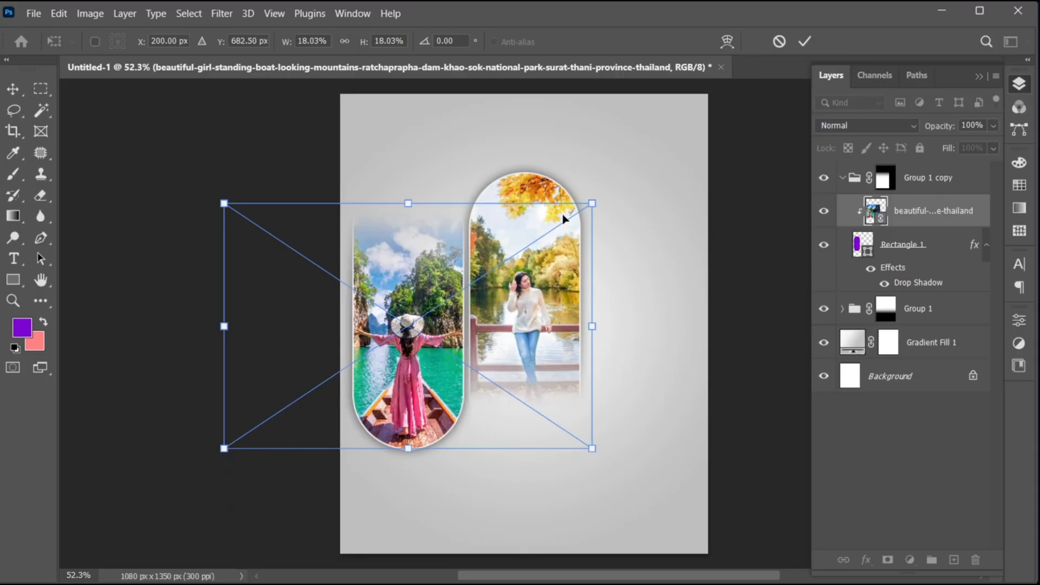
pyautogui.click(804, 43)
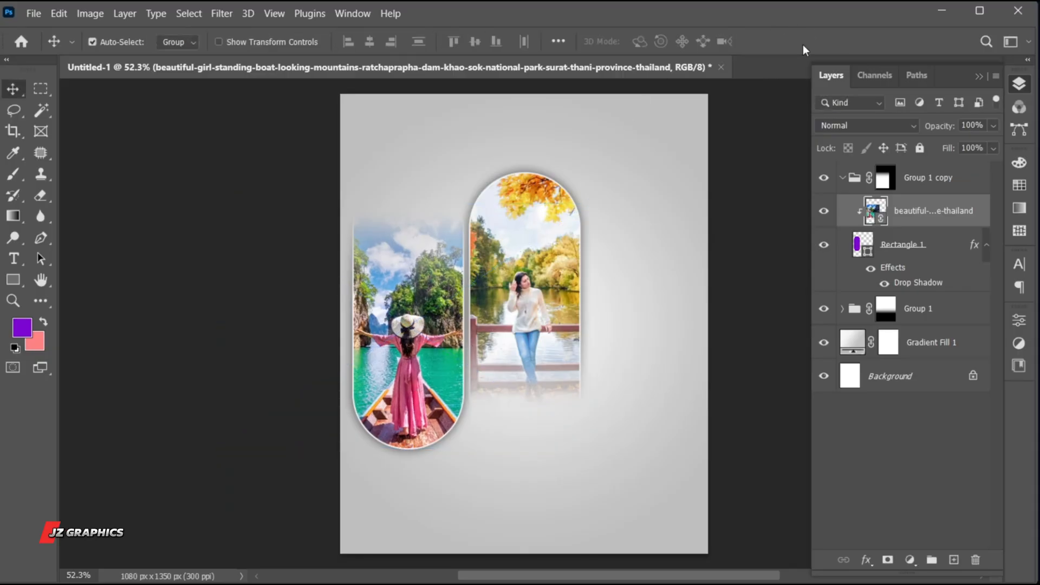
# - Collapse Group 1 copy and nudge the whole left pill slightly upward
pyautogui.click(843, 177)
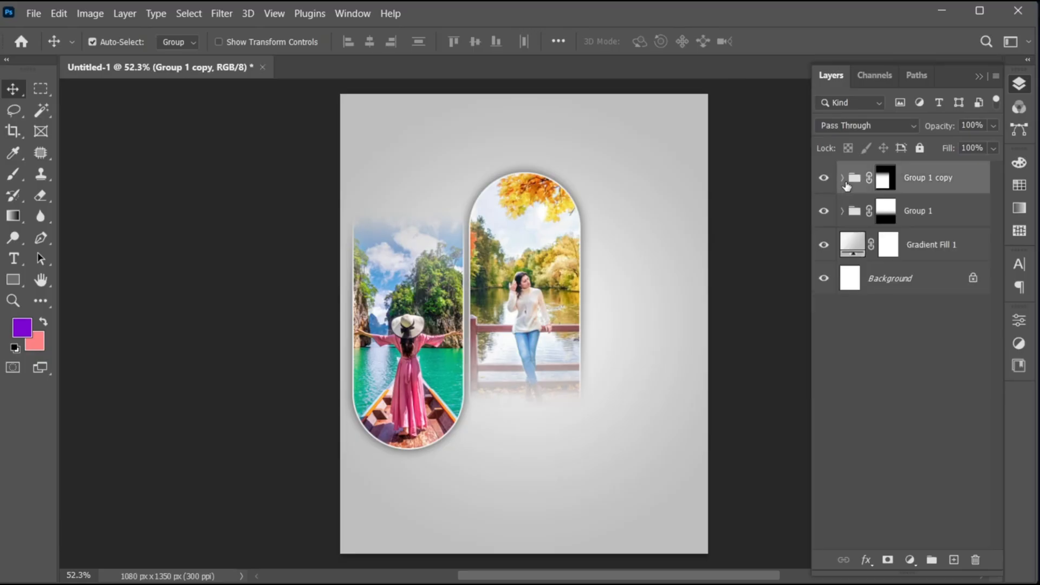
pyautogui.hotkey('shift', 'Up')
pyautogui.hotkey('shift', 'Up')
pyautogui.hotkey('shift', 'Up')
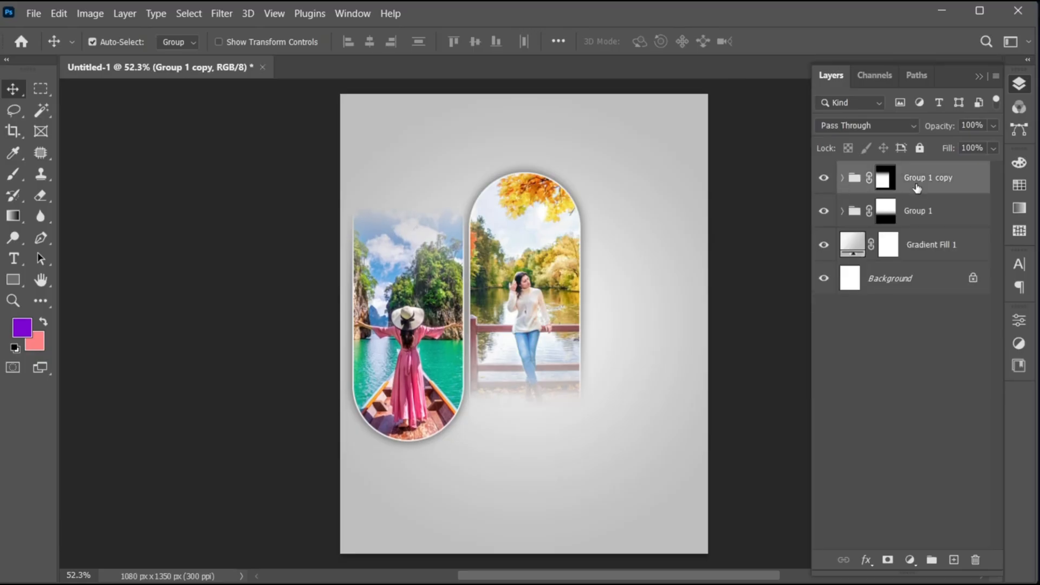
pyautogui.hotkey('shift', 'Down')
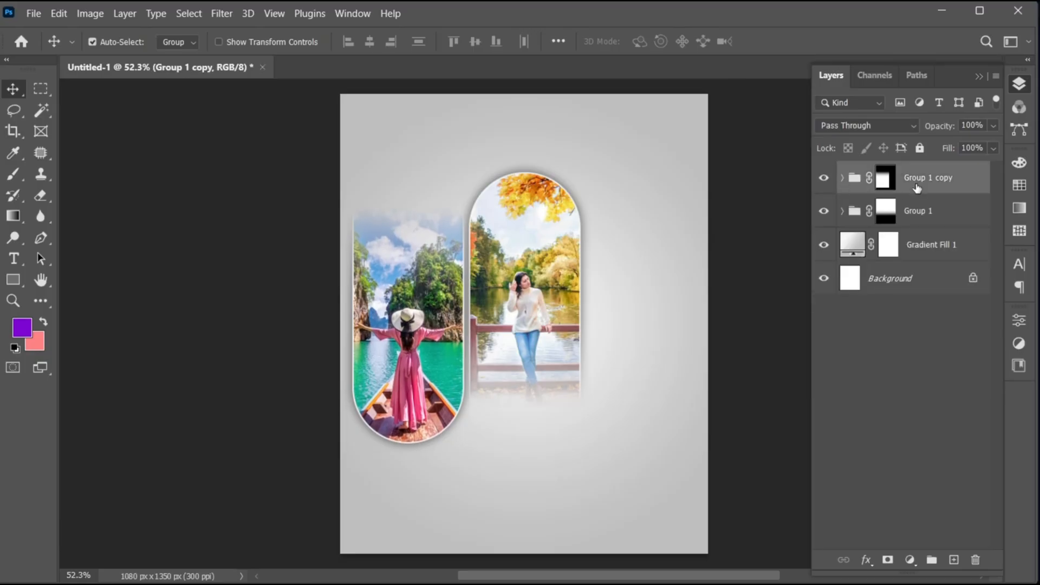
# - Duplicate the left pill group horizontally to the other side of the central pill, matching the gap on the left
pyautogui.click(430, 327)
pyautogui.moveTo(430, 326); pyautogui.dragTo(646, 326)
pyautogui.press('Right')
pyautogui.press('Right')
pyautogui.press('Right')
pyautogui.press('Right')
pyautogui.press('Right')
pyautogui.press('Right')
pyautogui.press('Right')
pyautogui.press('Right')
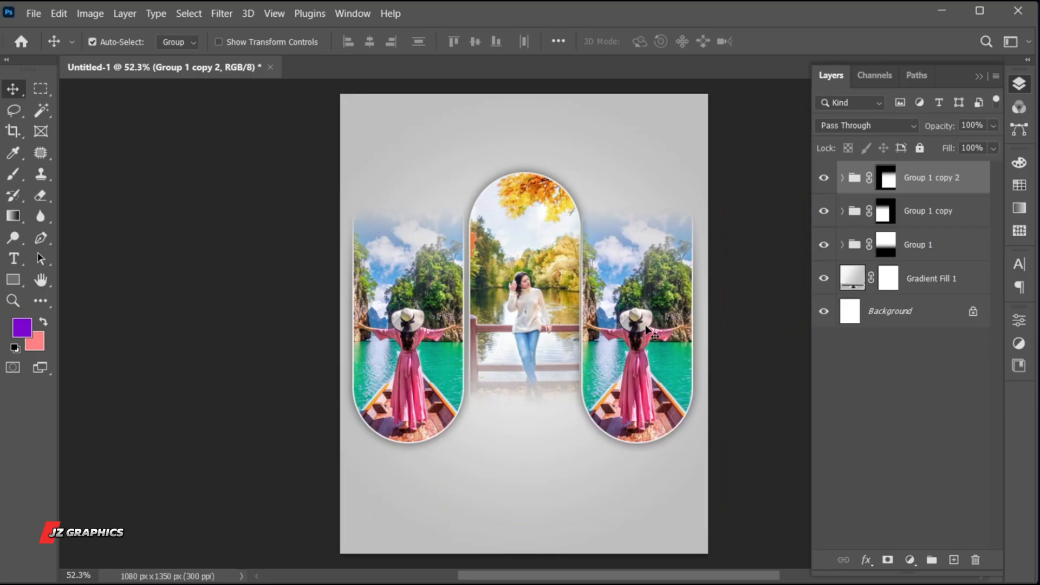
pyautogui.press('Right')
pyautogui.press('Right')
pyautogui.press('Right')
pyautogui.press('Right')
pyautogui.press('Right')
pyautogui.press('Right')
pyautogui.press('Right')
pyautogui.press('Right')
pyautogui.press('Right')
pyautogui.press('Right')
pyautogui.press('Right')
pyautogui.press('Right')
pyautogui.press('Right')
pyautogui.press('Right')
pyautogui.press('Right')
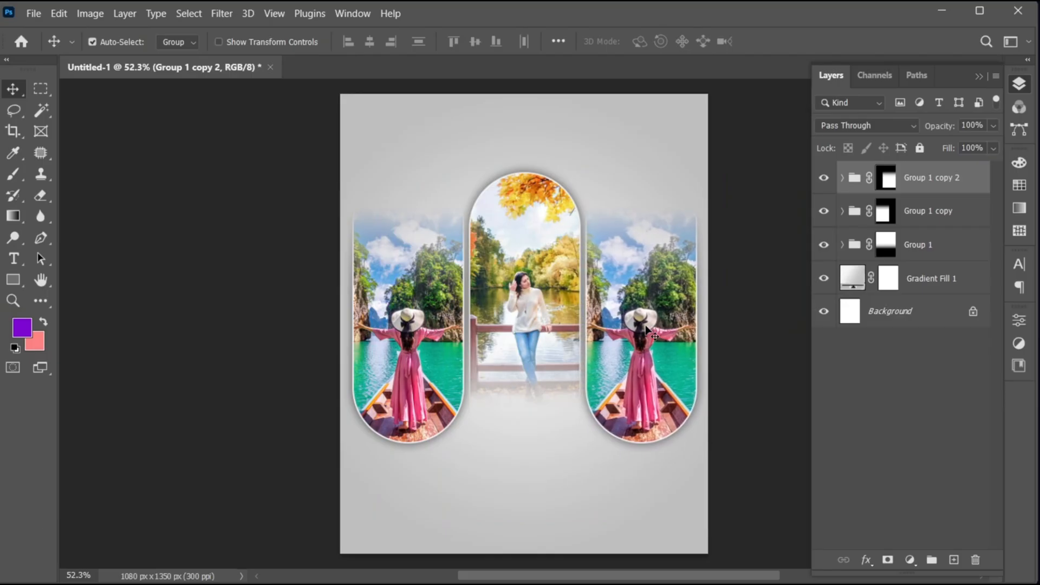
# - Rasterize the boat photo inside Group 1 copy 2 and convert it to a separate smart object
pyautogui.click(842, 178)
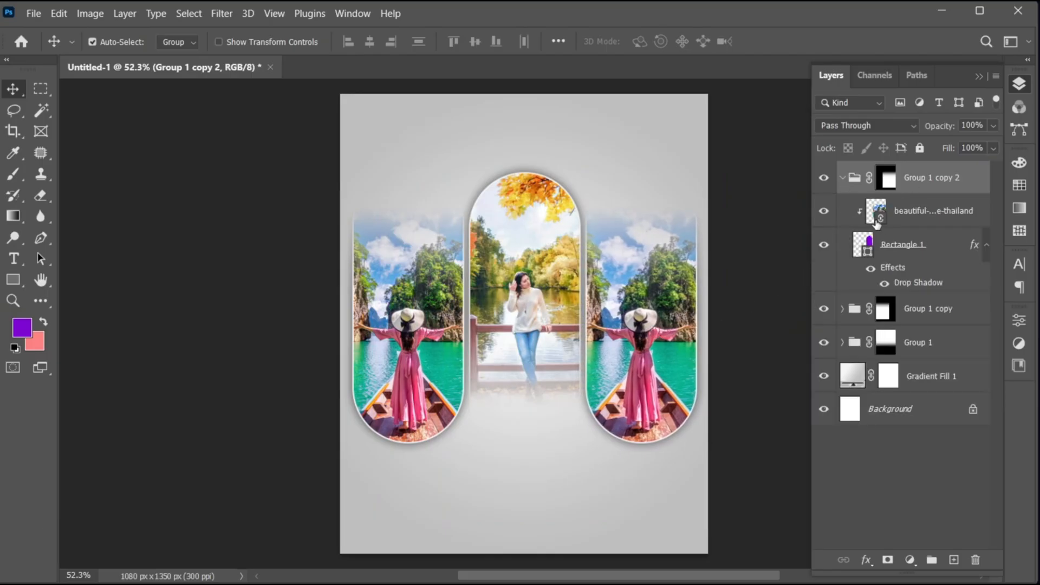
pyautogui.click(900, 219)
pyautogui.rightClick(900, 218)
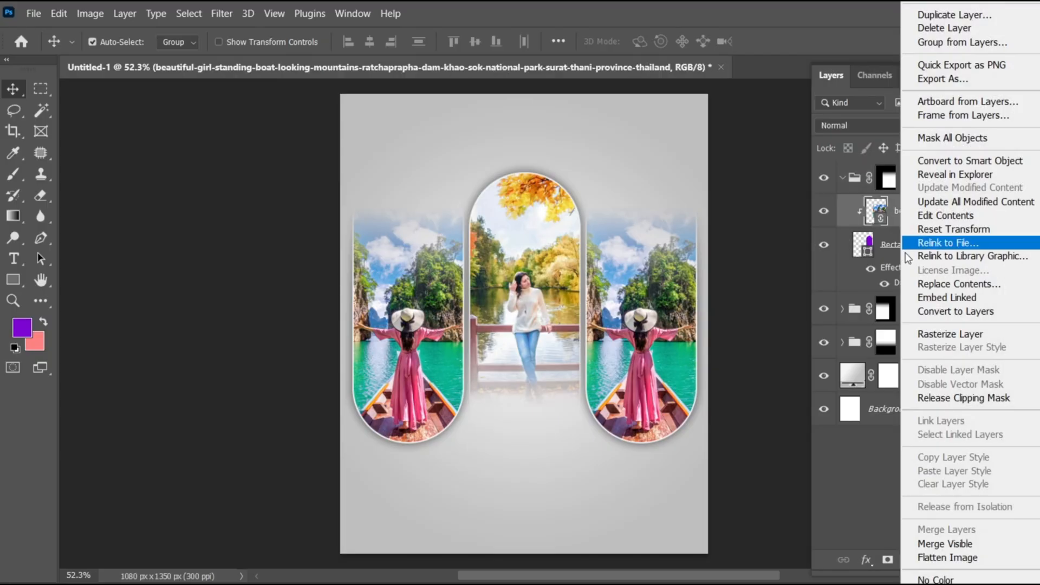
pyautogui.click(930, 333)
pyautogui.rightClick(900, 220)
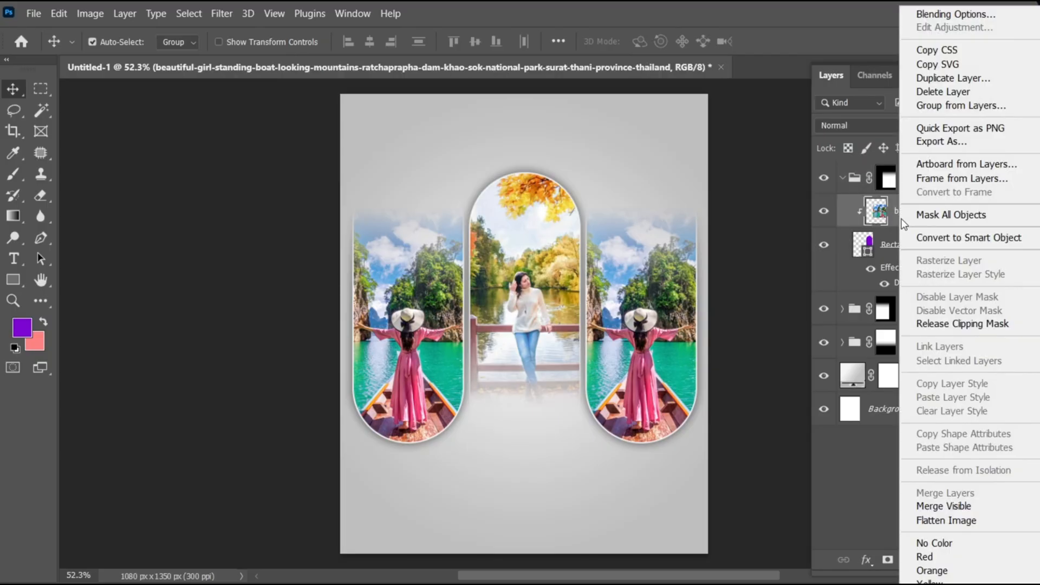
pyautogui.click(921, 238)
# - Relink the smart object in Group 1 copy 2 to the file vietnam-8047523_1280.jpg
pyautogui.rightClick(892, 216)
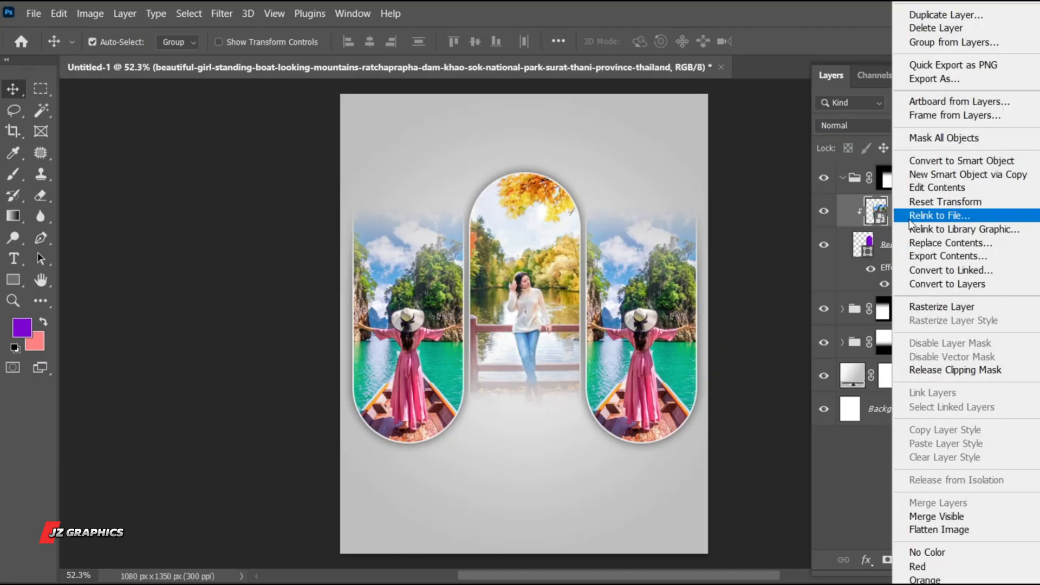
pyautogui.click(980, 219)
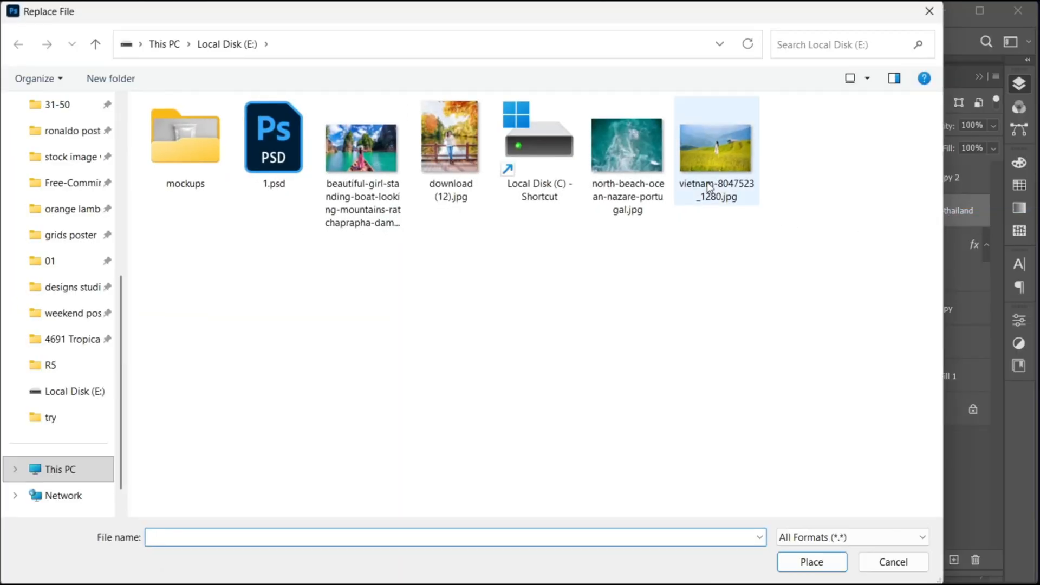
pyautogui.click(715, 157)
pyautogui.click(795, 562)
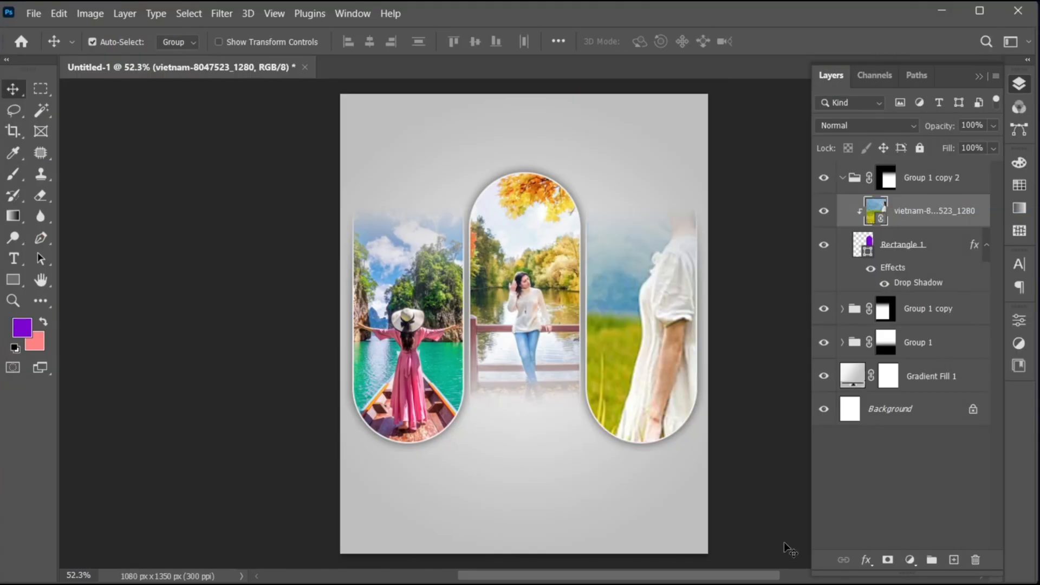
# - Scale the Vietnam photo to 24.99%, shift it slightly left so the woman sits inside the right pill, and collapse the group
pyautogui.hotkey('ctrl', 't')
pyautogui.hotkey('ctrl', '0')
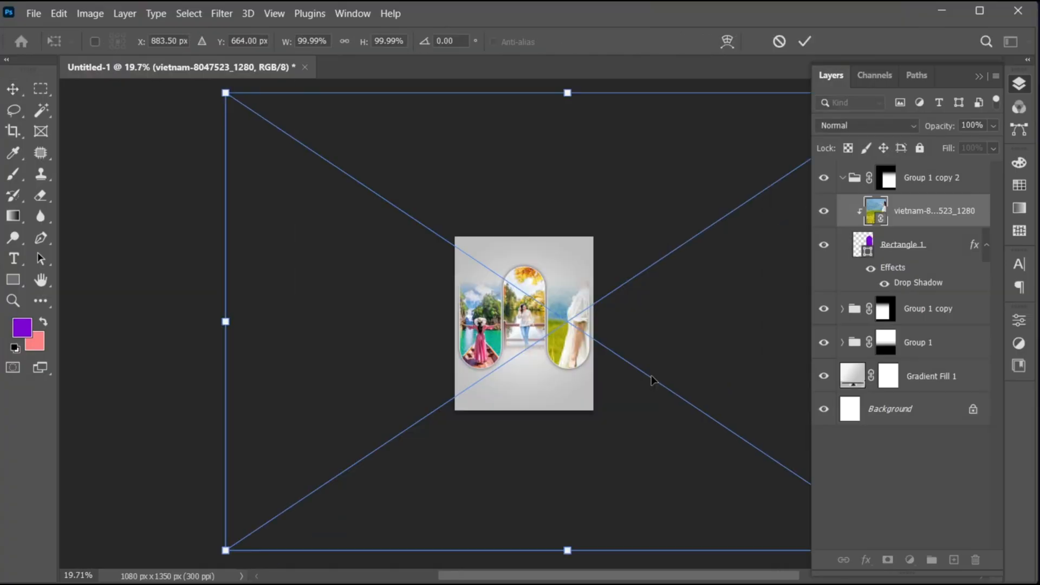
pyautogui.moveTo(218, 321); pyautogui.dragTo(479, 331)
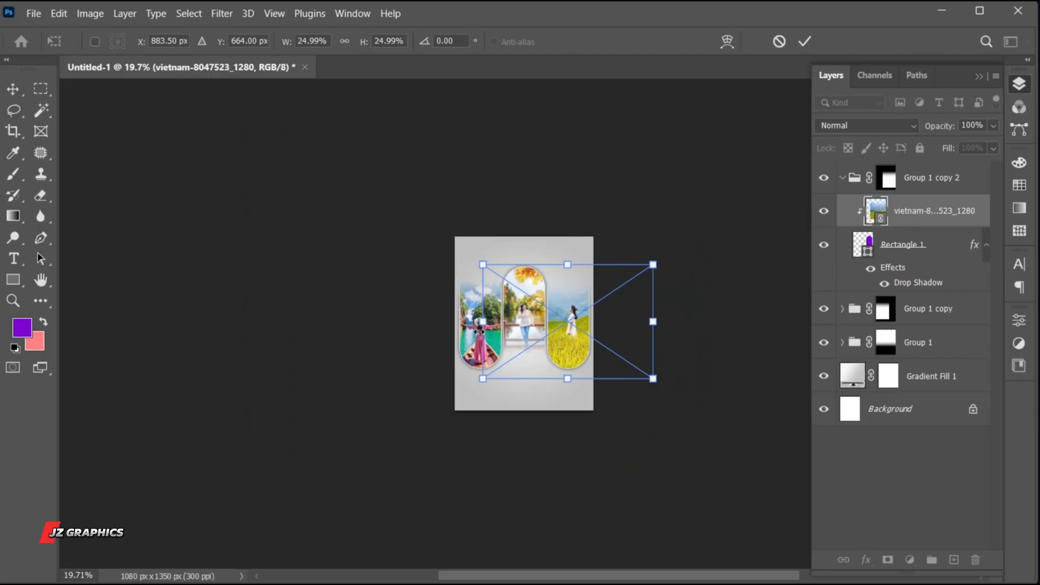
pyautogui.hotkey('ctrl', '0')
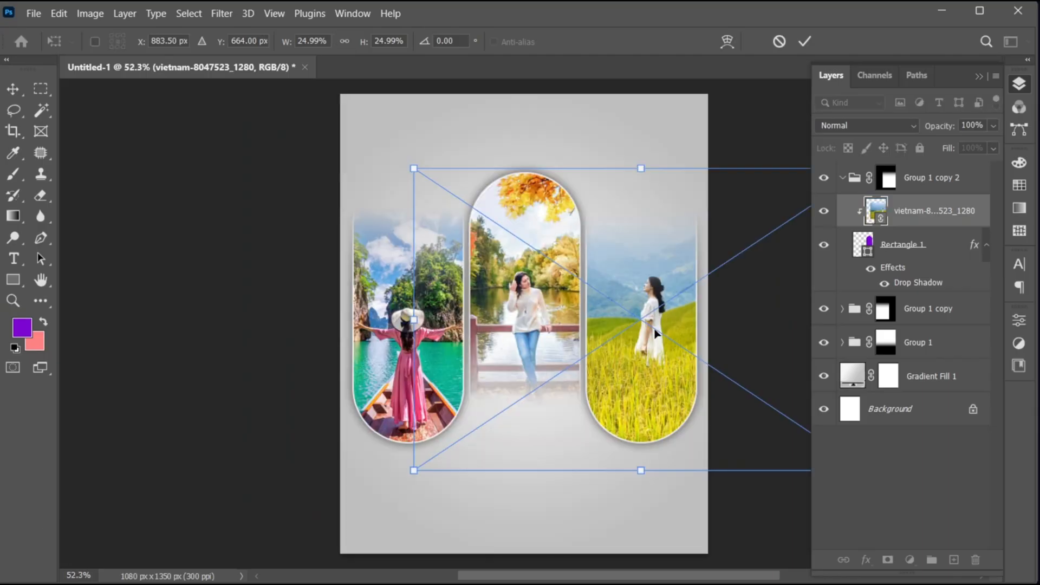
pyautogui.moveTo(655, 336); pyautogui.dragTo(650, 337)
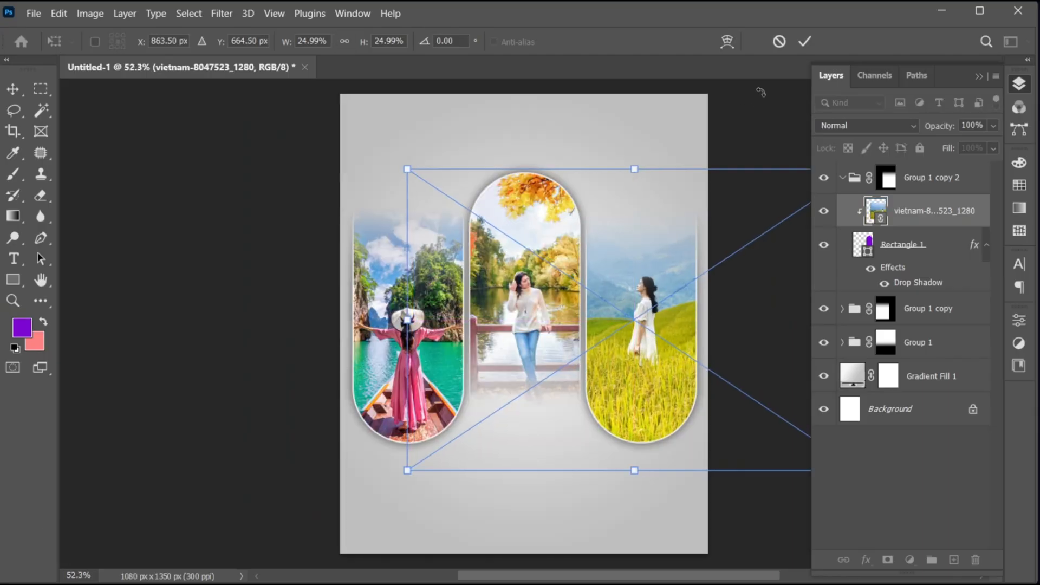
pyautogui.click(810, 36)
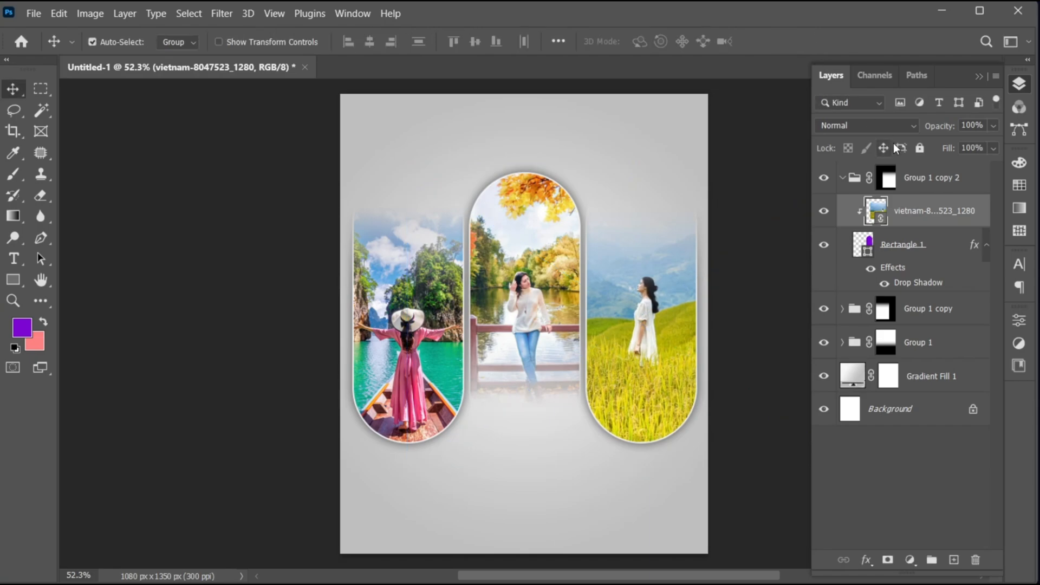
pyautogui.click(843, 178)
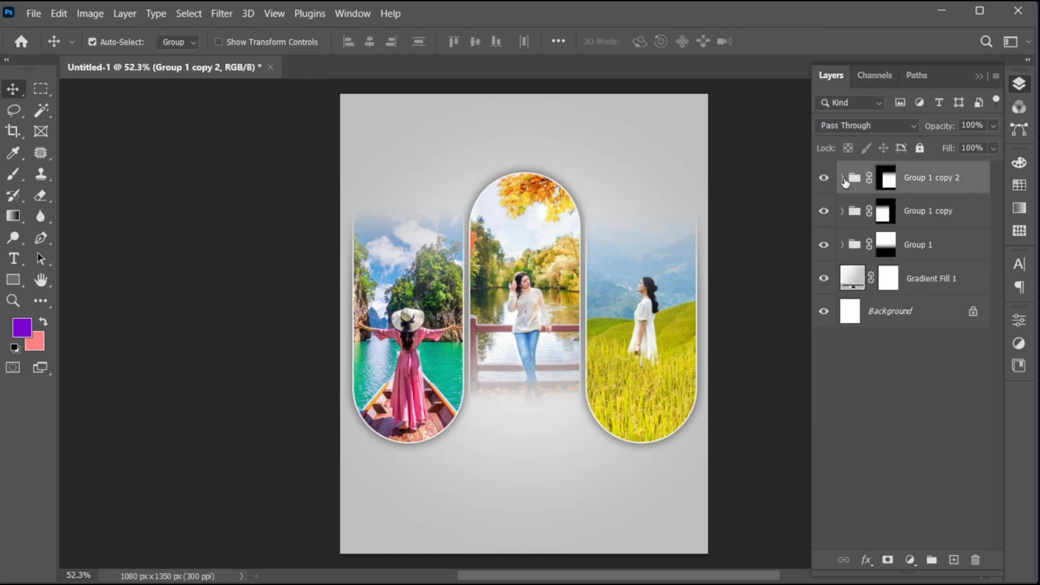
# - Scale all three pill groups down slightly together, leaving wider margins at the canvas sides
pyautogui.keyDown('shift'); pyautogui.click(912, 258); pyautogui.keyUp('shift')
pyautogui.hotkey('ctrl', 't')
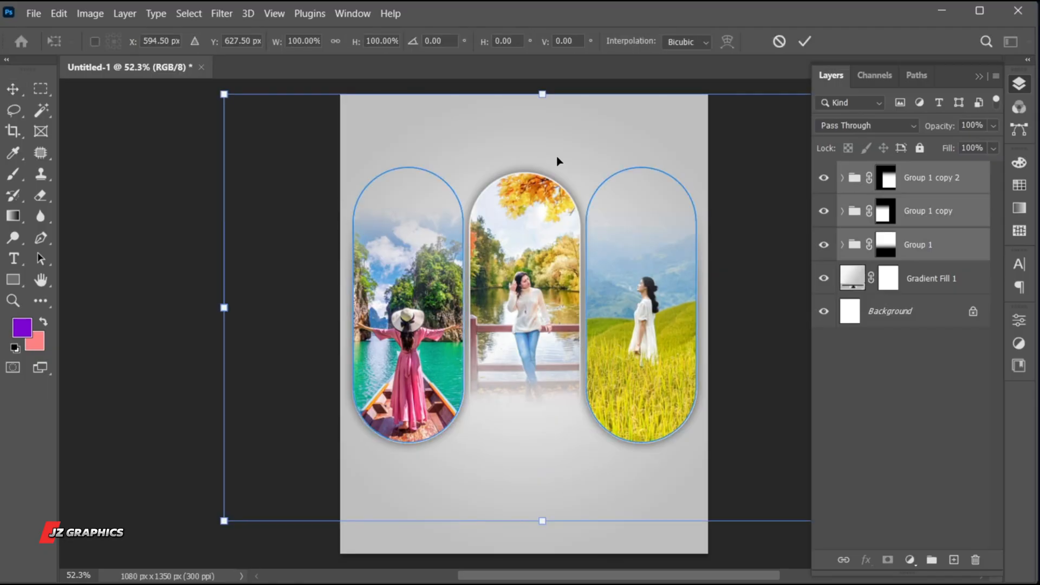
pyautogui.moveTo(541, 97); pyautogui.dragTo(541, 117)
pyautogui.click(805, 40)
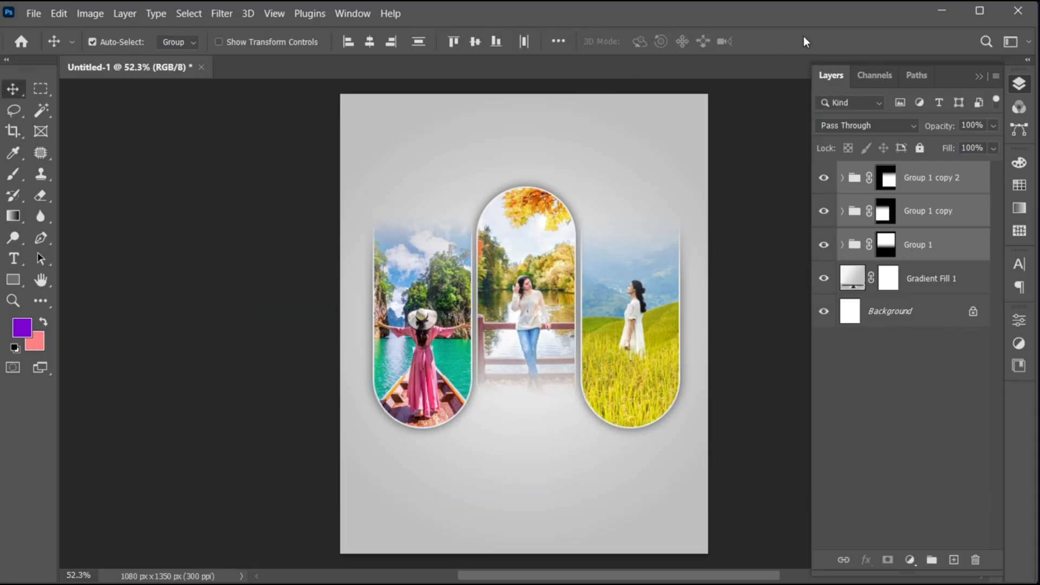
# - Add the horizontal text "THE WORLD" below the pills, on a layer above Group 1 copy 2
pyautogui.click(916, 180)
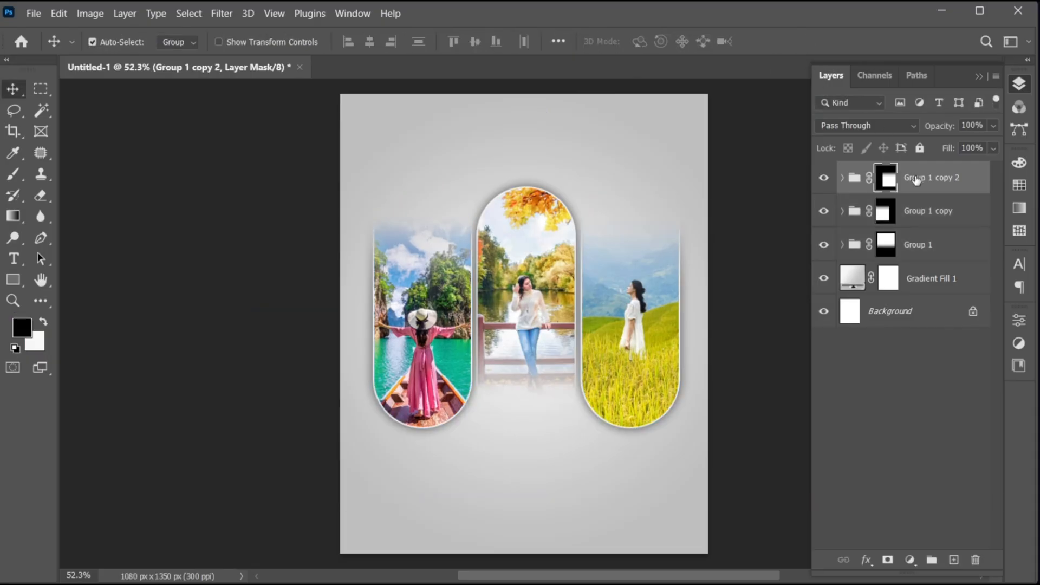
pyautogui.press('t')
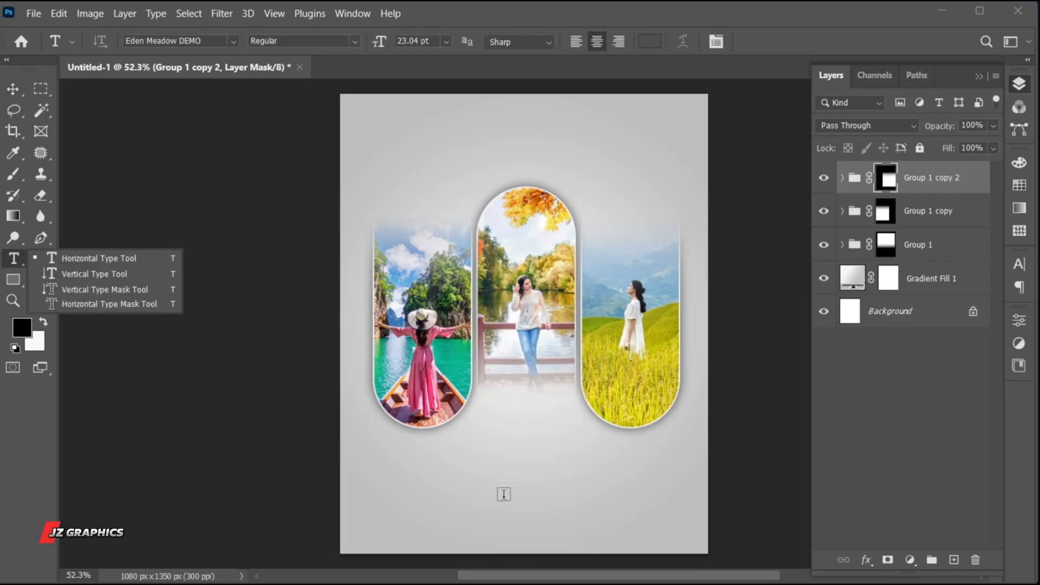
pyautogui.click(499, 491)
pyautogui.write('THE ')
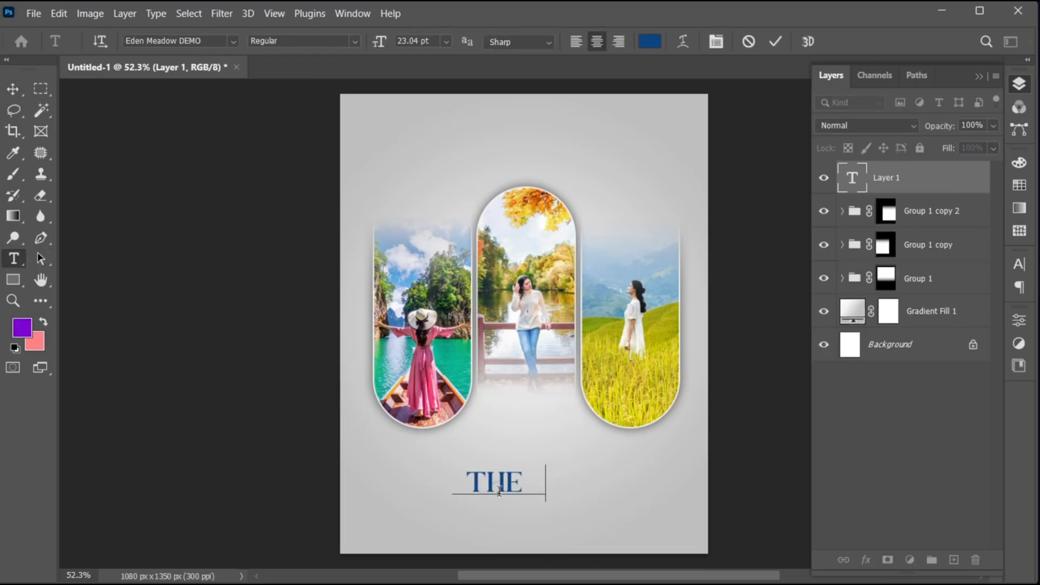
pyautogui.write('WORLD')
# - Format the whole "THE WORLD" text in THE MEZIRANE Regular with the dark blue colour 0d4482
pyautogui.hotkey('ctrl', 'a')
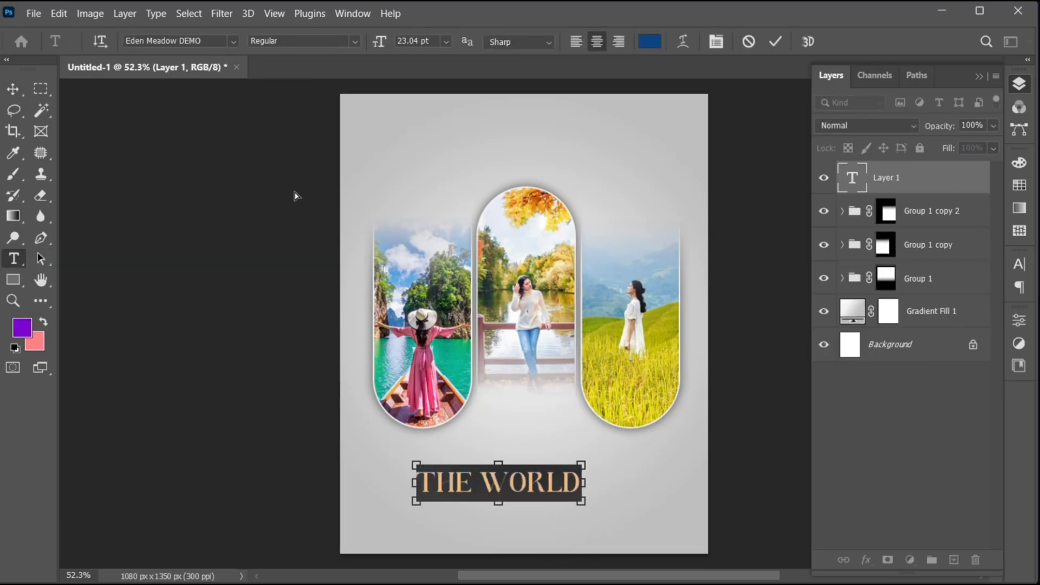
pyautogui.click(208, 41)
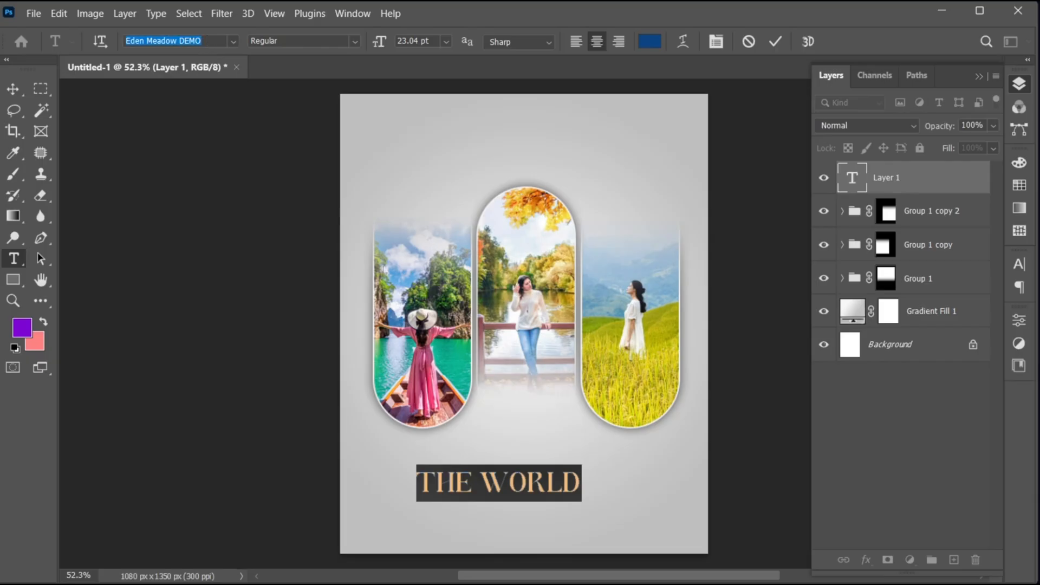
pyautogui.write('MEZIRAN')
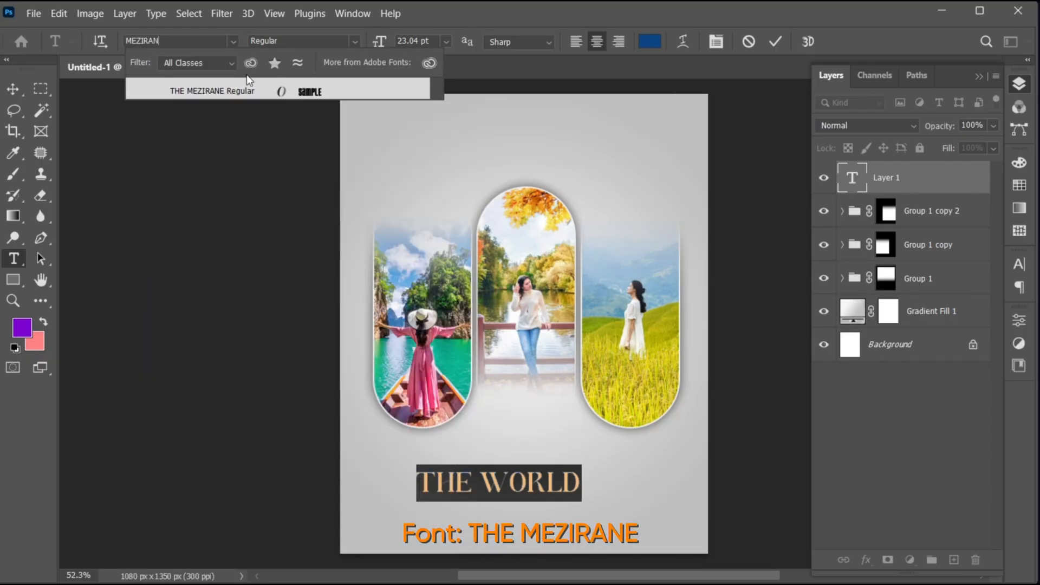
pyautogui.click(249, 88)
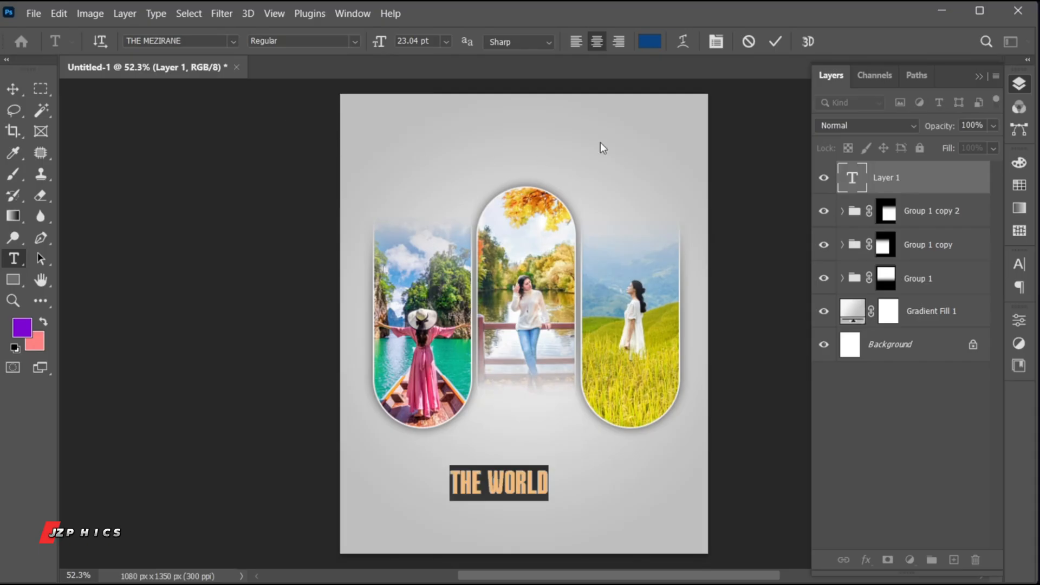
pyautogui.click(649, 41)
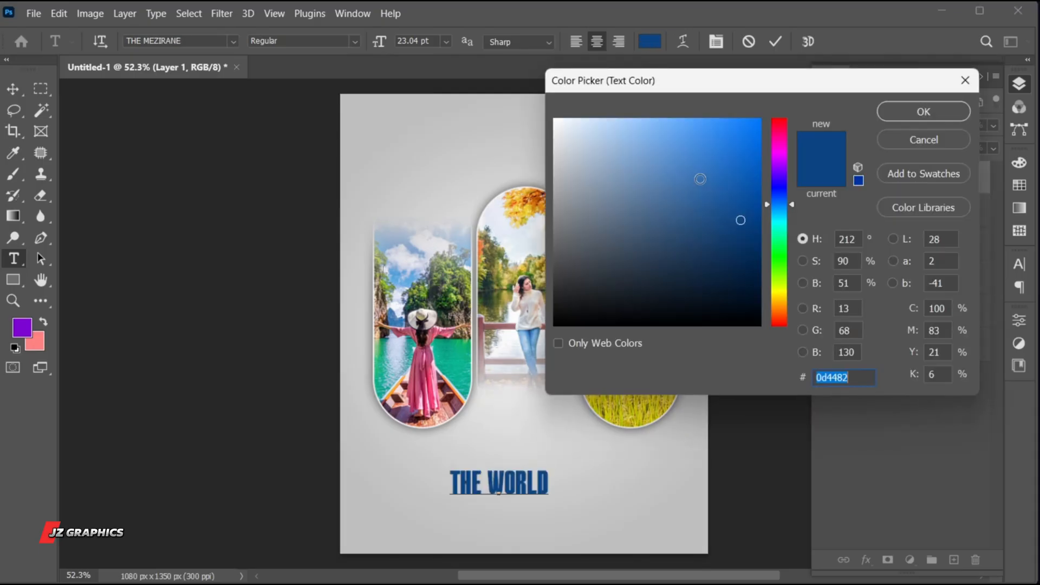
pyautogui.click(904, 112)
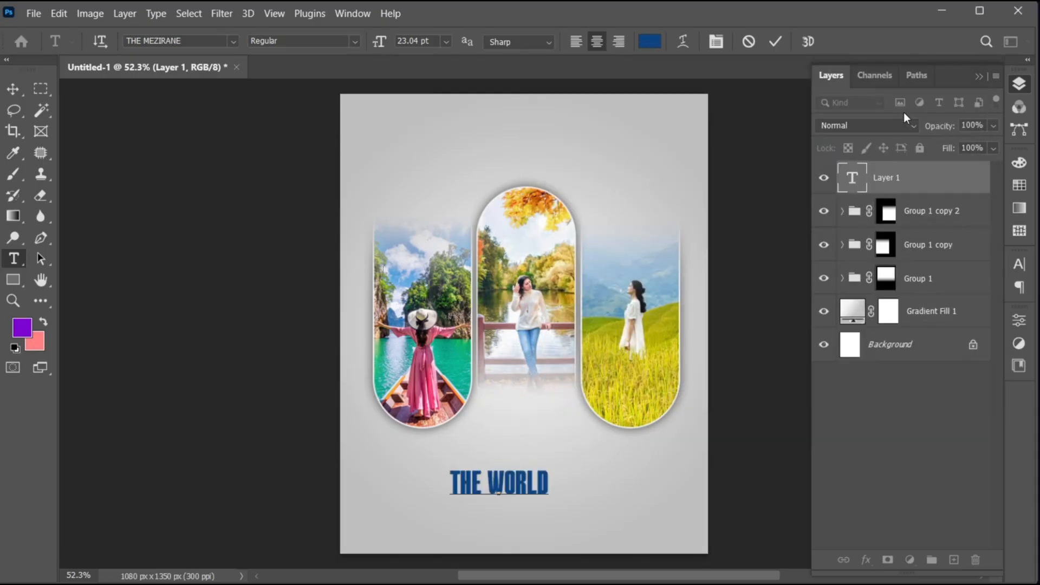
pyautogui.click(1018, 264)
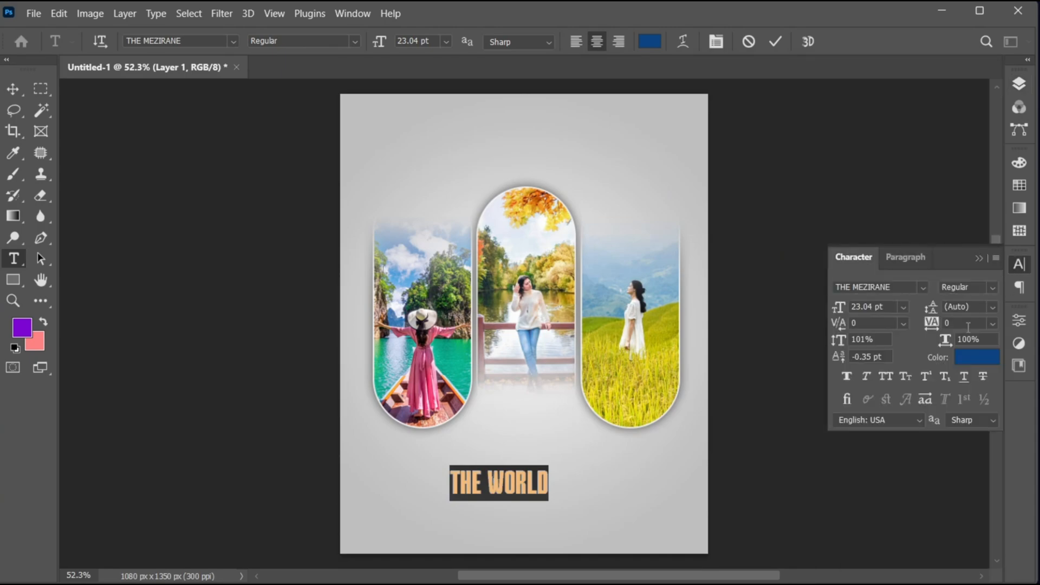
pyautogui.click(977, 260)
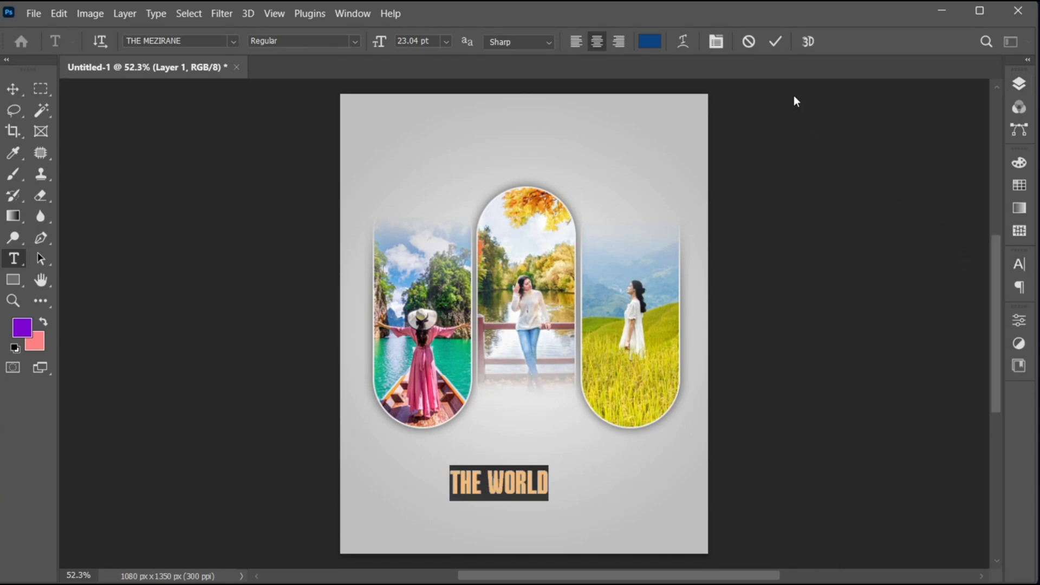
pyautogui.click(771, 46)
# - Enlarge "THE WORLD" to nearly twice its size and centre it horizontally beneath the three pills
pyautogui.press('v')
pyautogui.hotkey('ctrl', 't')
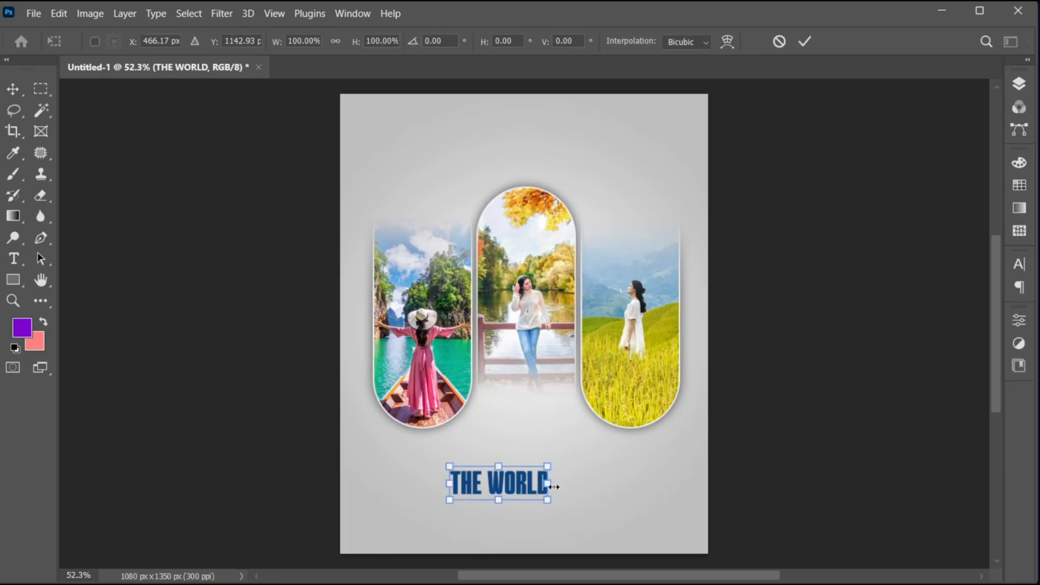
pyautogui.moveTo(549, 486)
pyautogui.mouseDown()
pyautogui.moveTo(589, 483)
pyautogui.moveTo(558, 497)
pyautogui.moveTo(568, 490)
pyautogui.mouseUp()
pyautogui.press('Return')
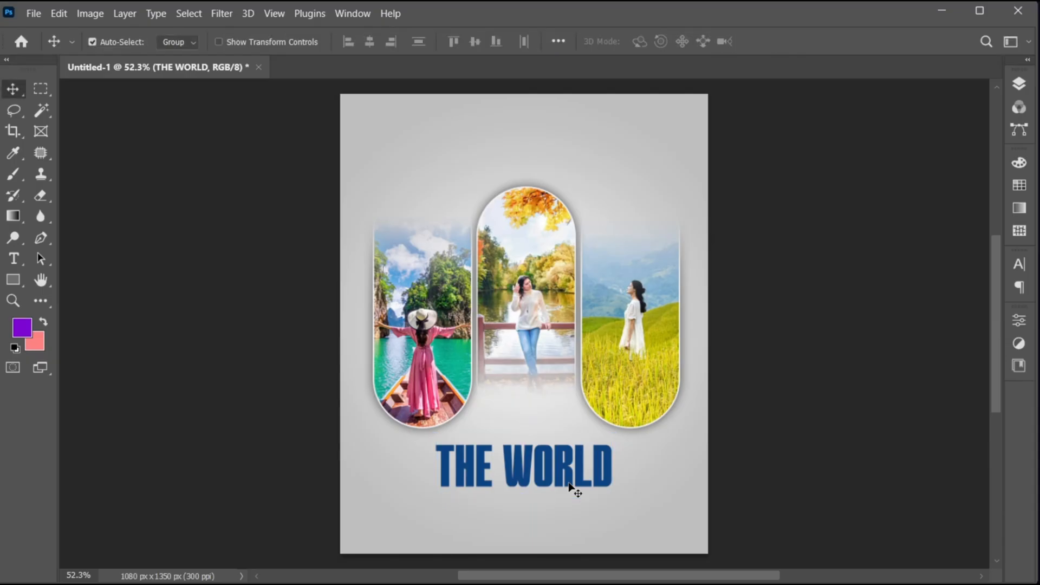
# - Add the text "Discover" just above "THE WORLD" and set its font to Arizonia Regular
pyautogui.press('t')
pyautogui.click(510, 423)
pyautogui.write('DISCOVER')
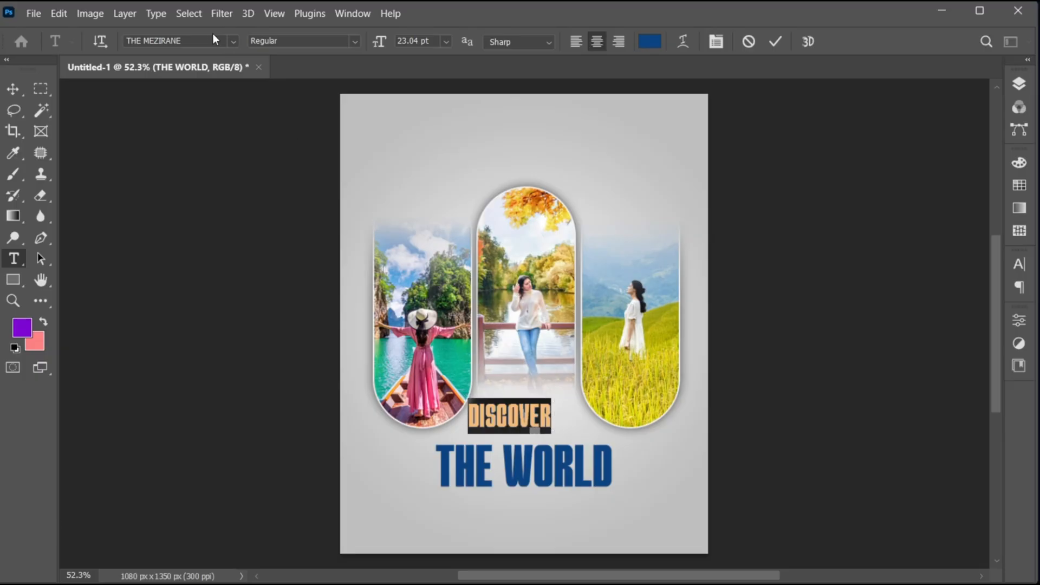
pyautogui.click(200, 41)
pyautogui.write('arizon')
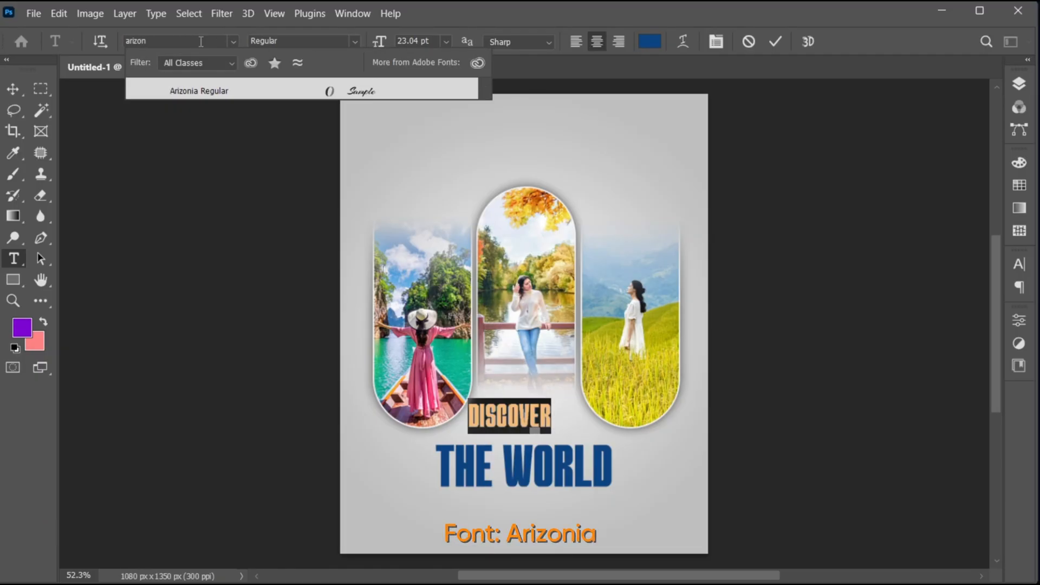
pyautogui.click(207, 90)
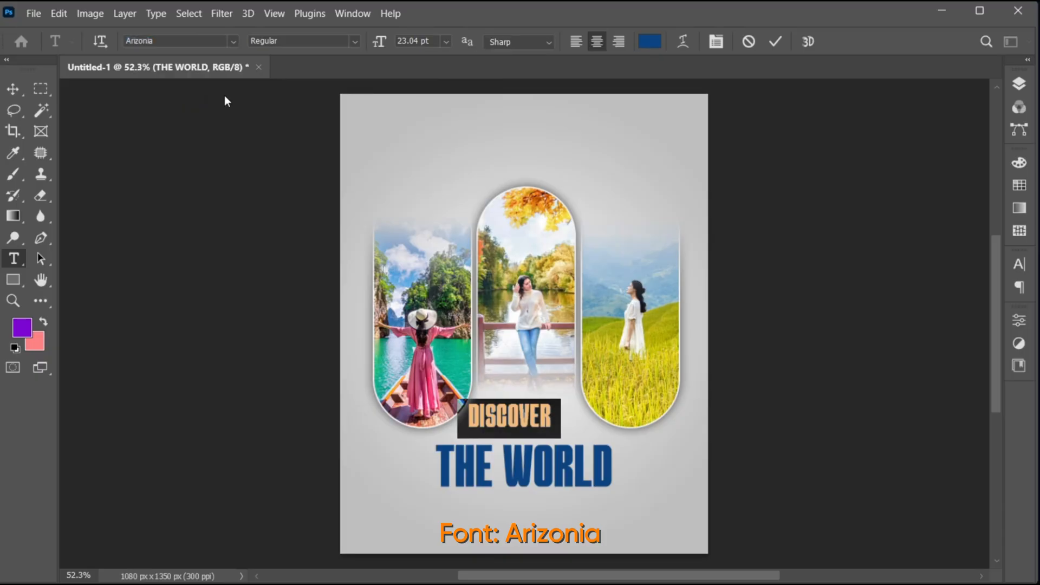
# - Colour the "Discover" text green 366a22 and move it to the centre, close above "THE WORLD"
pyautogui.click(653, 44)
pyautogui.write('366a22')
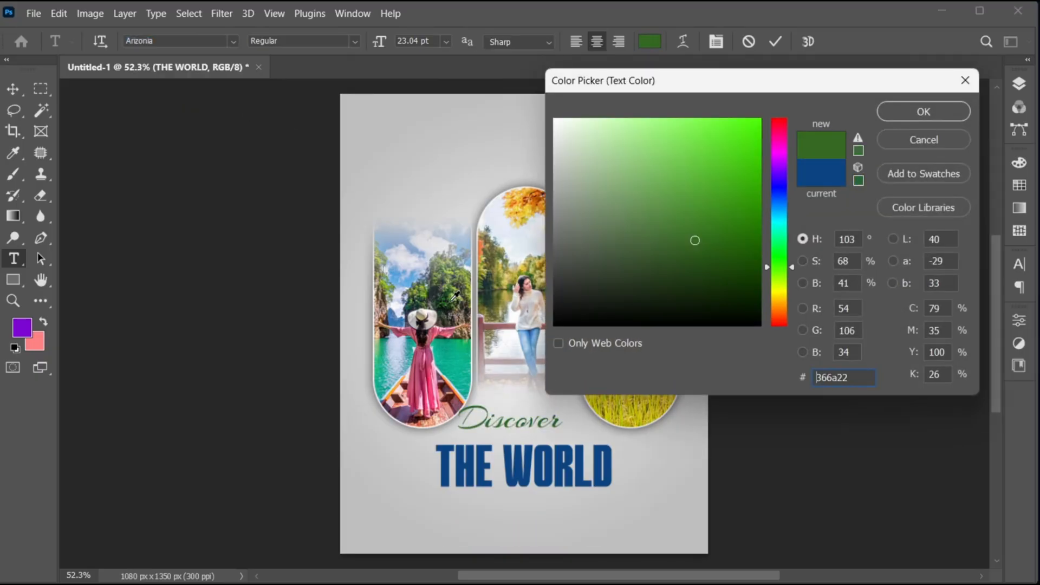
pyautogui.click(895, 112)
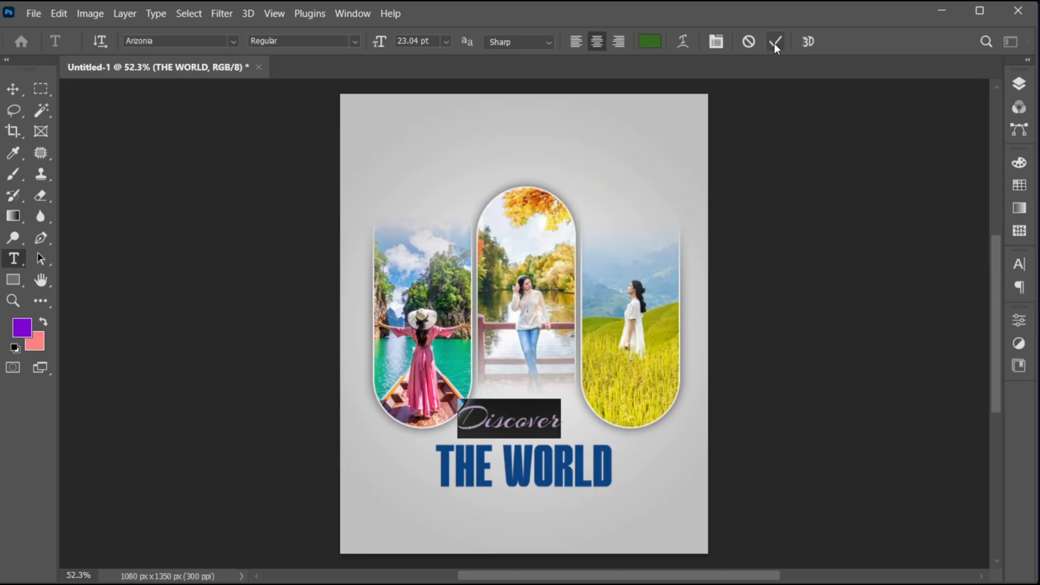
pyautogui.click(775, 42)
pyautogui.press('v')
pyautogui.moveTo(526, 423); pyautogui.dragTo(536, 436)
# - Add the tagline text "TRAVEL SMARTER _ TRAVEL BETTER" below "THE WORLD"
pyautogui.press('z')
pyautogui.moveTo(526, 520); pyautogui.dragTo(536, 466)
pyautogui.press('v')
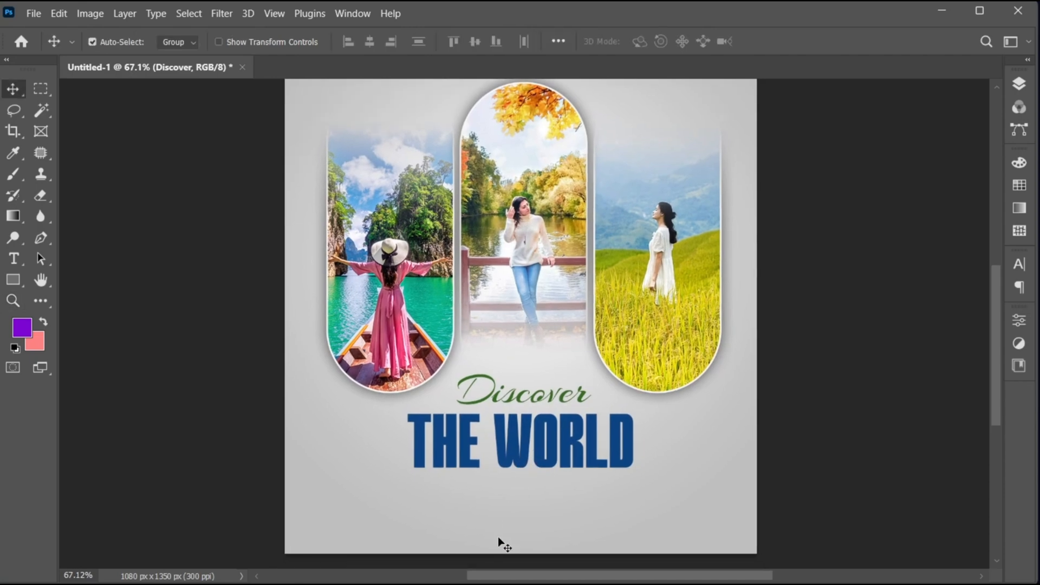
pyautogui.press('t')
pyautogui.click(487, 507)
pyautogui.write('TRAVEL SMA')
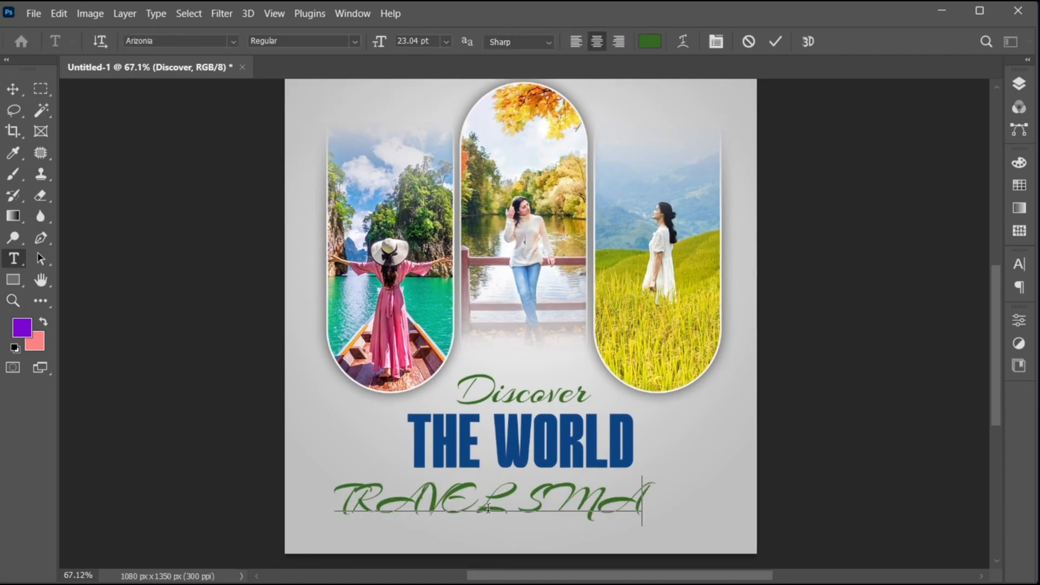
pyautogui.write('RTER_TRAVELB')
# - Set the tagline's font to Gotham Medium and replace its underscore with a hyphen
pyautogui.hotkey('ctrl', 'a')
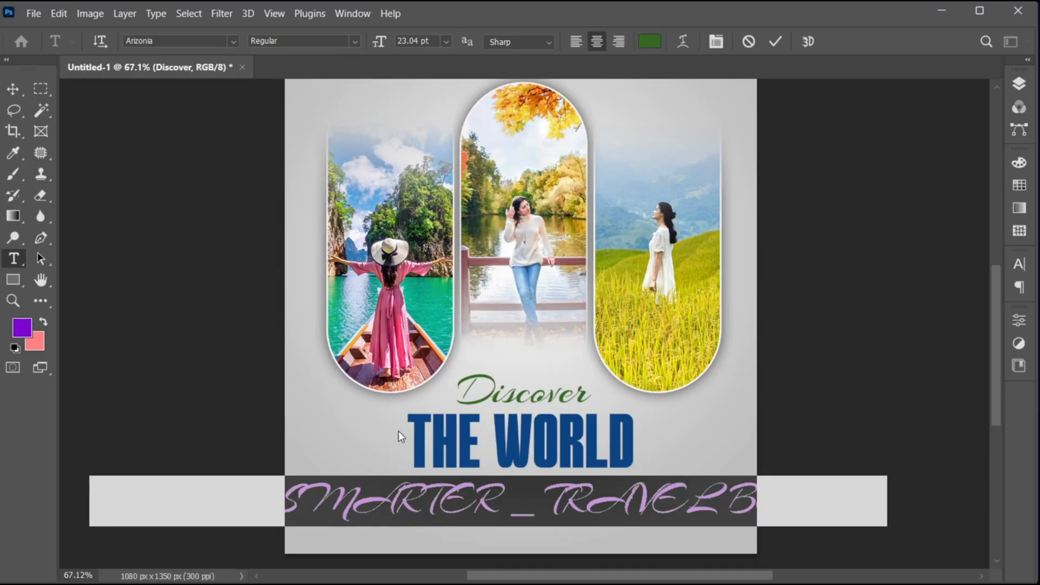
pyautogui.click(170, 45)
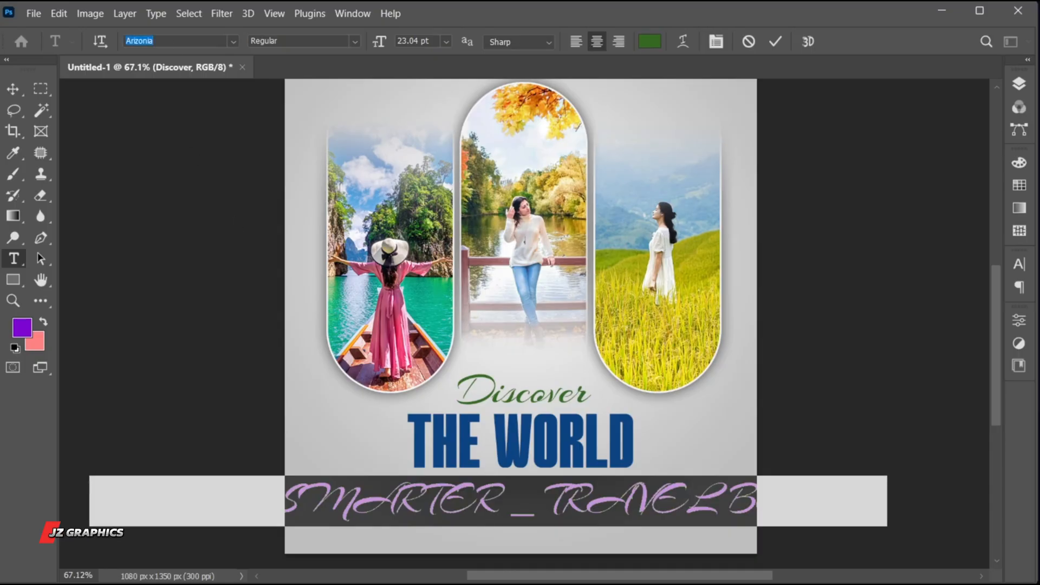
pyautogui.write('Gotham')
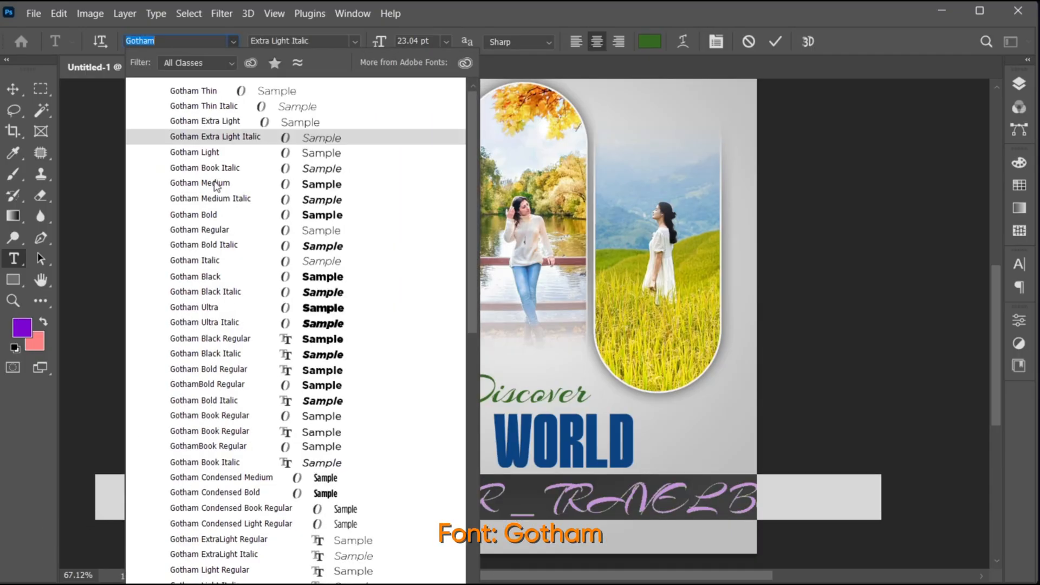
pyautogui.click(215, 186)
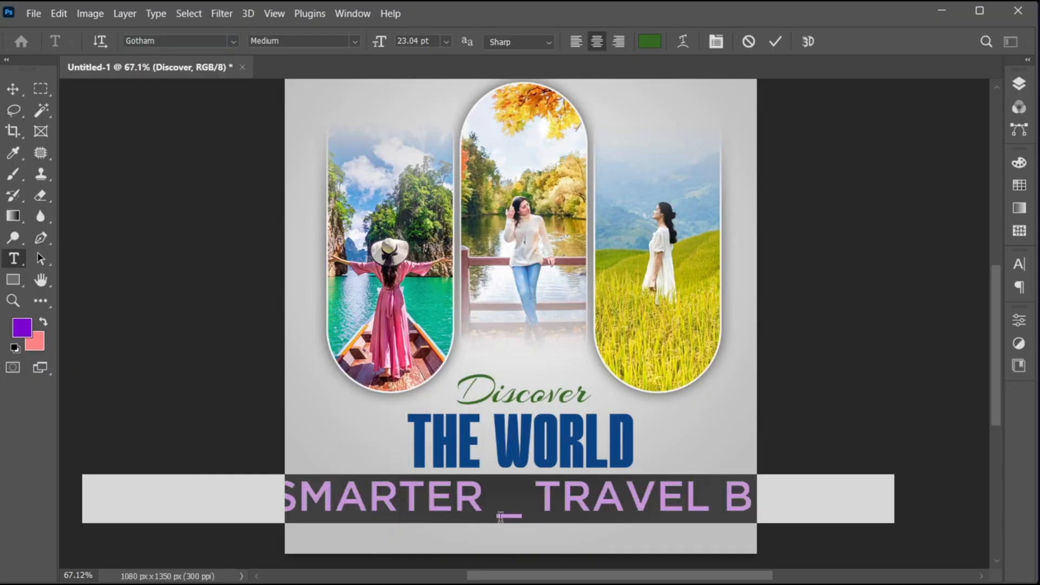
pyautogui.moveTo(524, 508); pyautogui.dragTo(503, 507)
pyautogui.write('-')
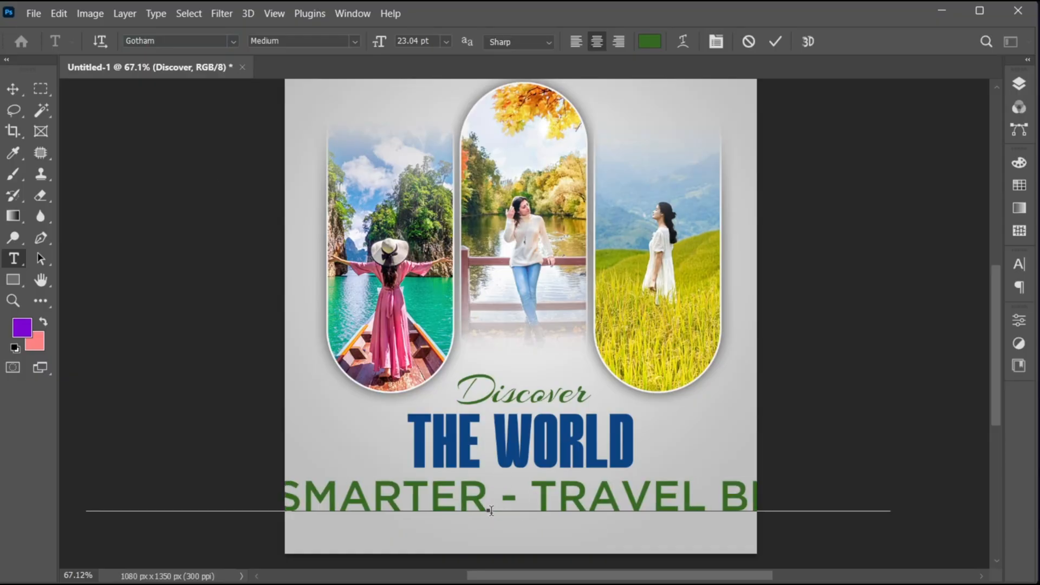
pyautogui.click(774, 42)
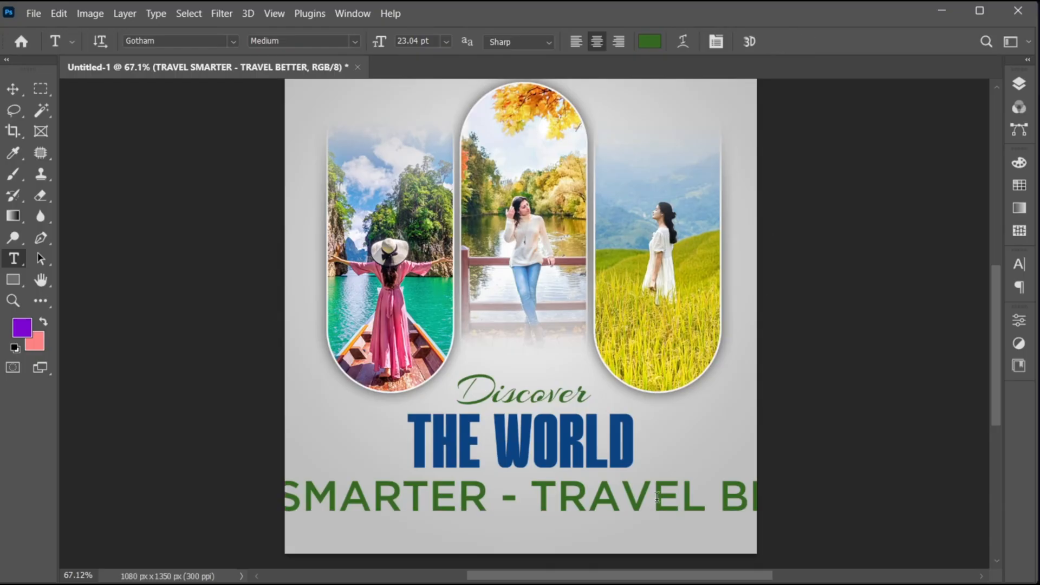
# - Shrink the tagline to slightly narrower than "THE WORLD" and centre it directly beneath that title
pyautogui.hotkey('ctrl', 't')
pyautogui.moveTo(889, 523); pyautogui.dragTo(573, 505)
pyautogui.press('Return')
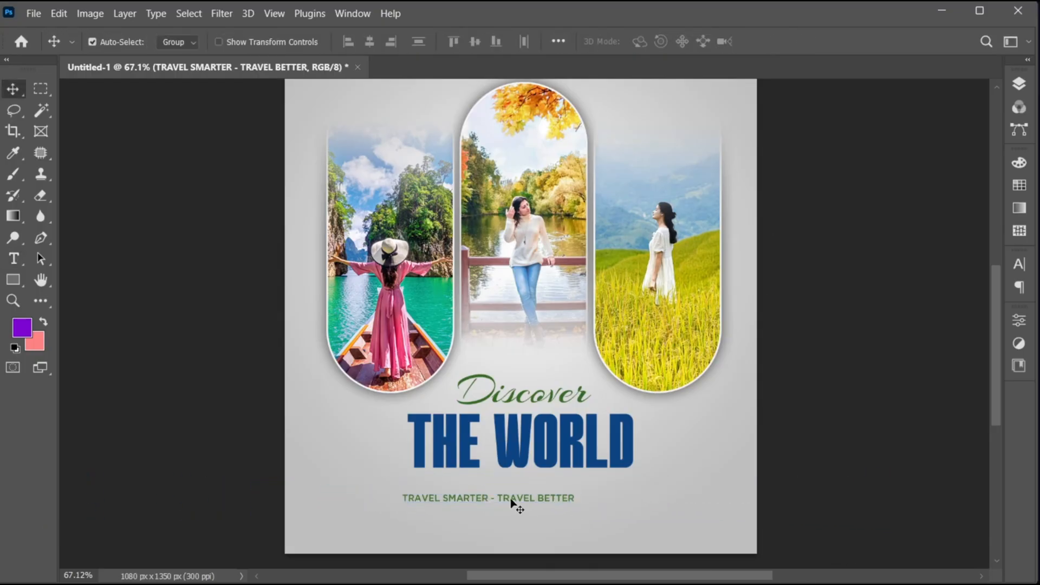
pyautogui.moveTo(511, 504); pyautogui.dragTo(545, 482)
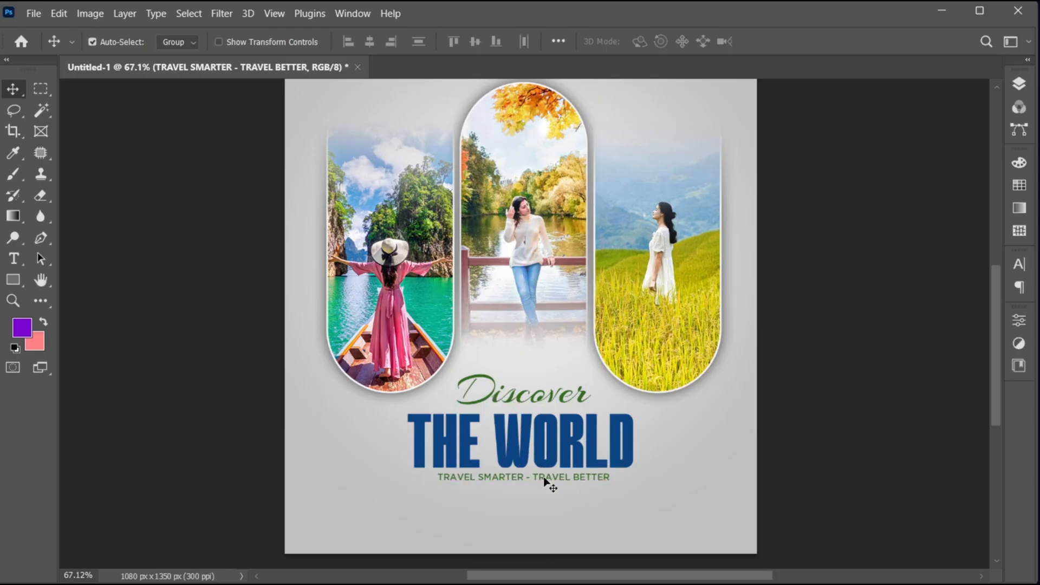
# - Add the text "BOOK NOW" below the tagline and set its font style to Gotham Bold
pyautogui.press('t')
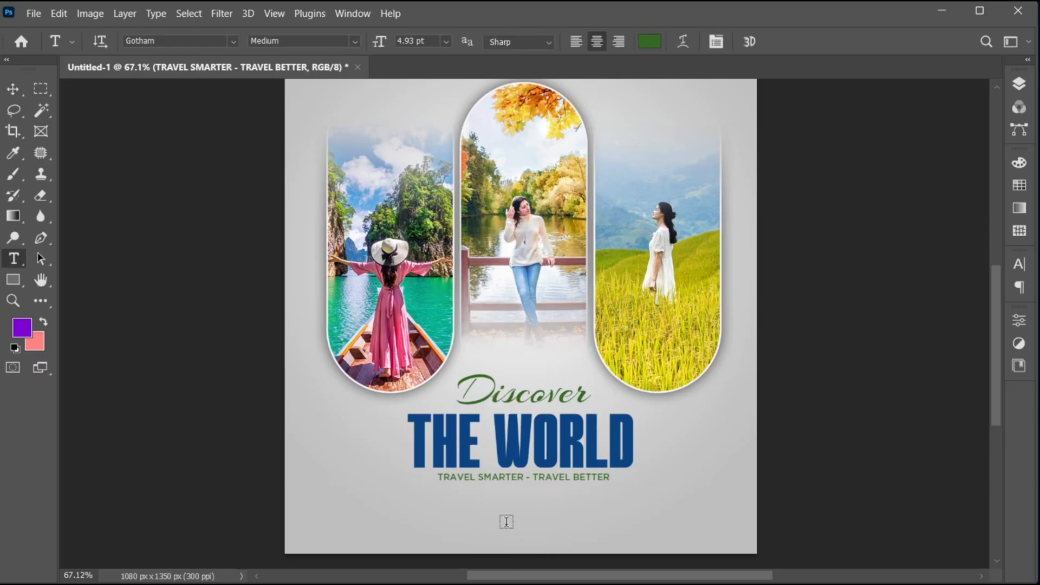
pyautogui.click(506, 521)
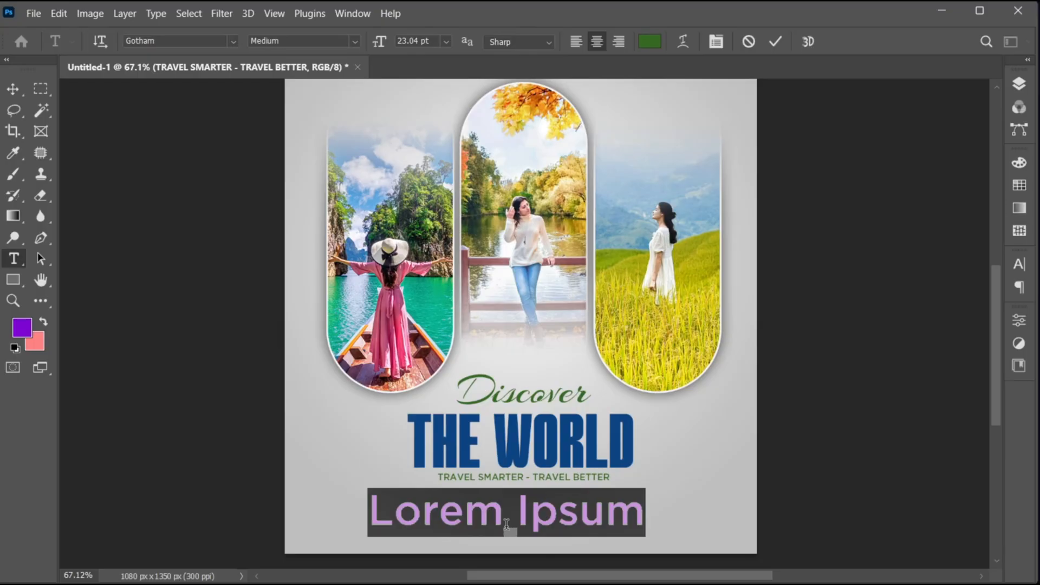
pyautogui.write('BOOK NOW')
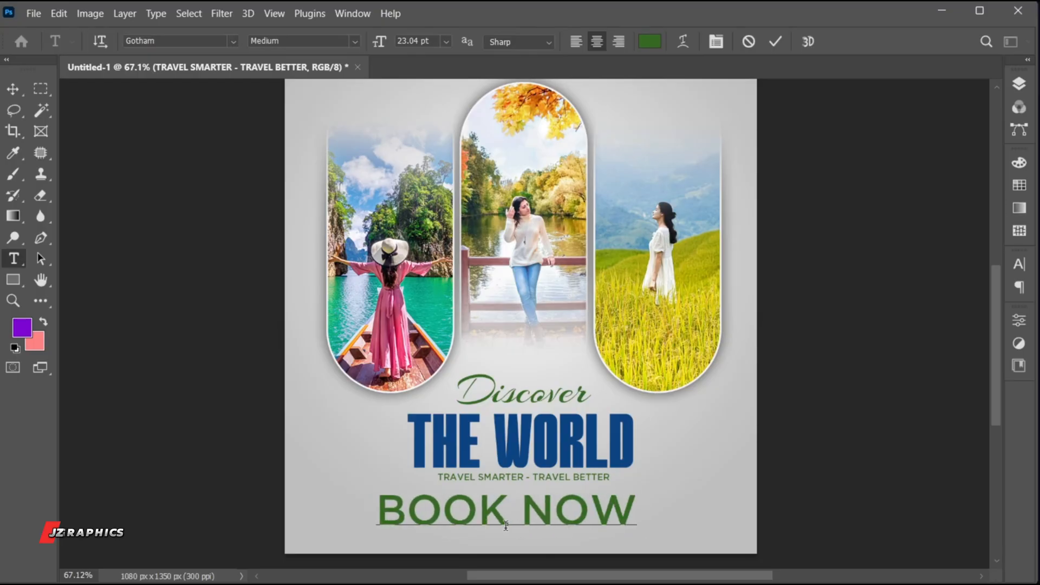
pyautogui.hotkey('ctrl', 'a')
pyautogui.click(349, 39)
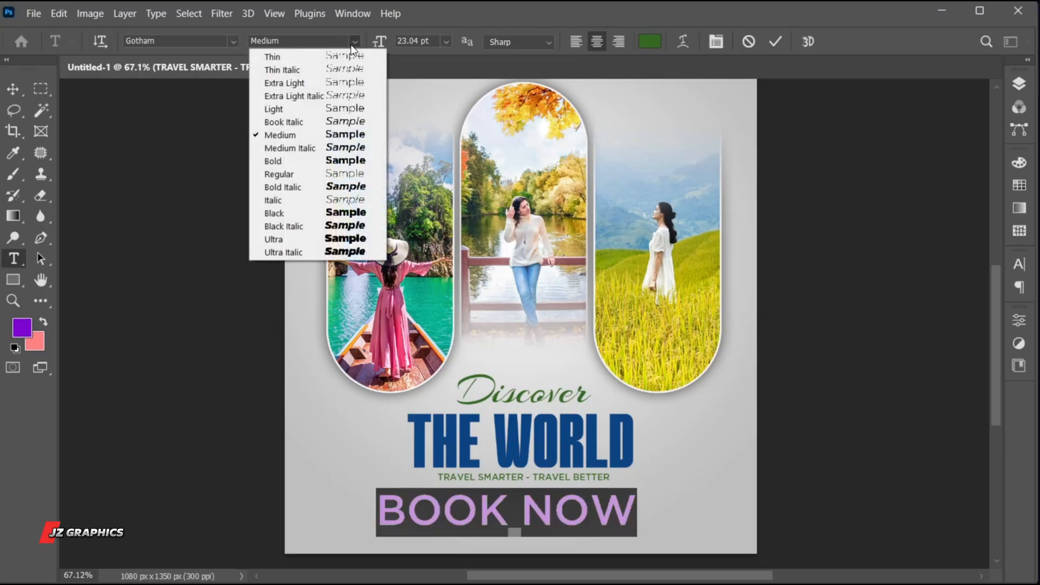
pyautogui.click(349, 160)
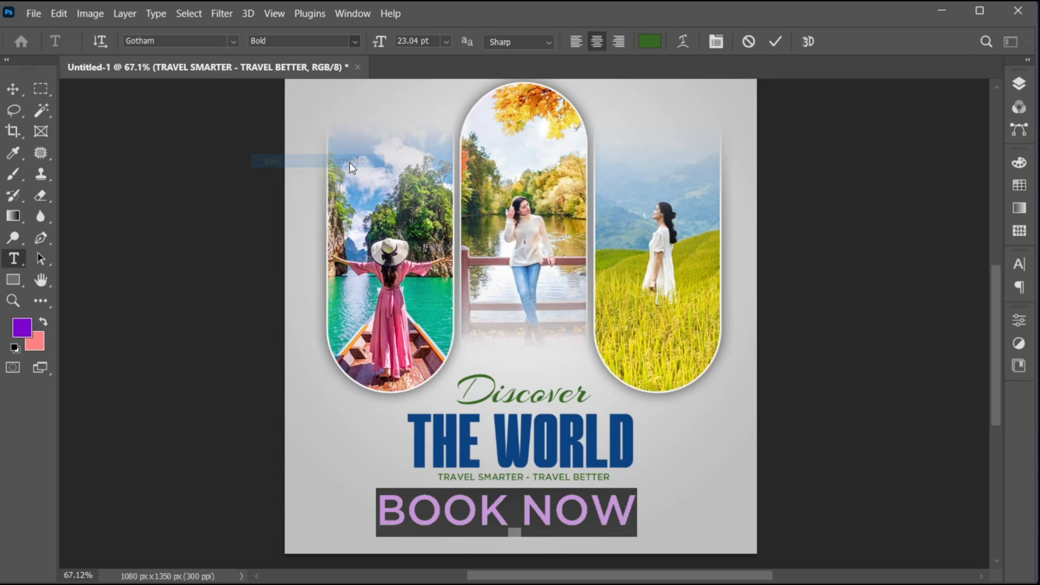
# - Colour the "BOOK NOW" text white ffffff
pyautogui.click(1020, 271)
pyautogui.click(978, 358)
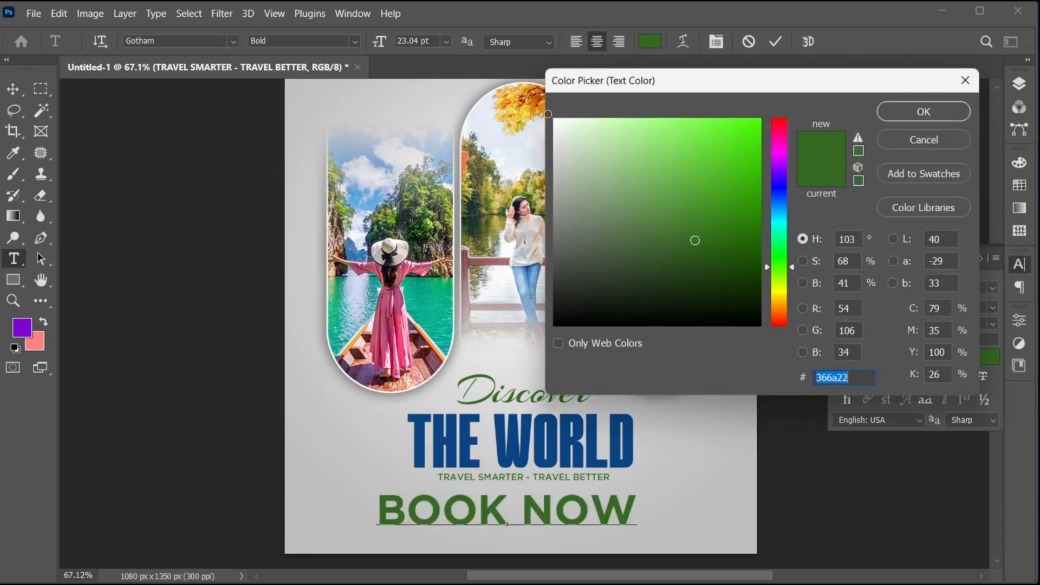
pyautogui.write('ffffff')
pyautogui.click(891, 111)
pyautogui.click(776, 43)
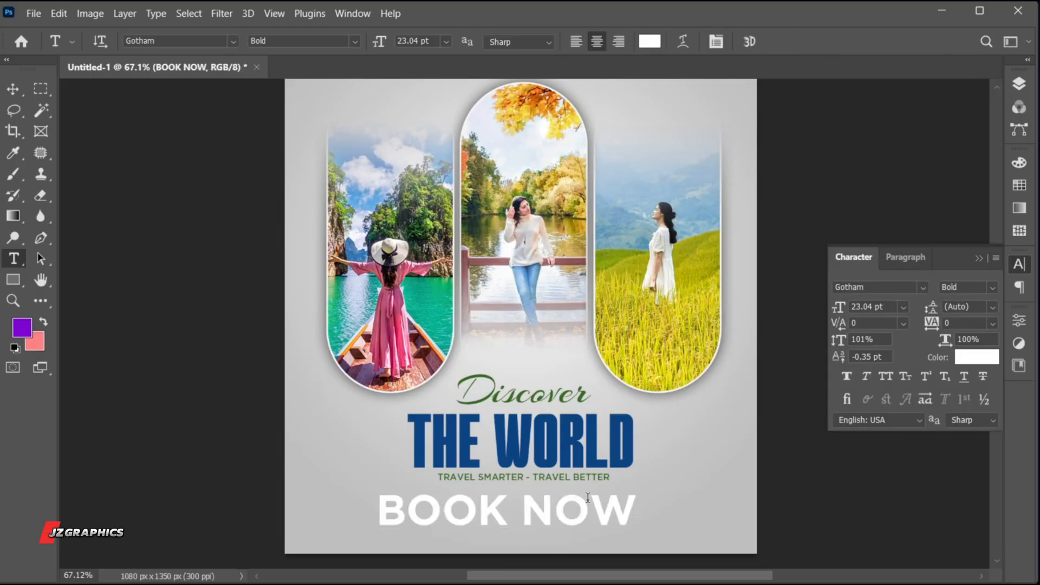
# - Scale "BOOK NOW" down to about 9 pt and centre it just below the tagline
pyautogui.press('v')
pyautogui.hotkey('ctrl', 't')
pyautogui.moveTo(637, 526); pyautogui.dragTo(568, 524)
pyautogui.press('Return')
pyautogui.scroll(2, 501, 488)
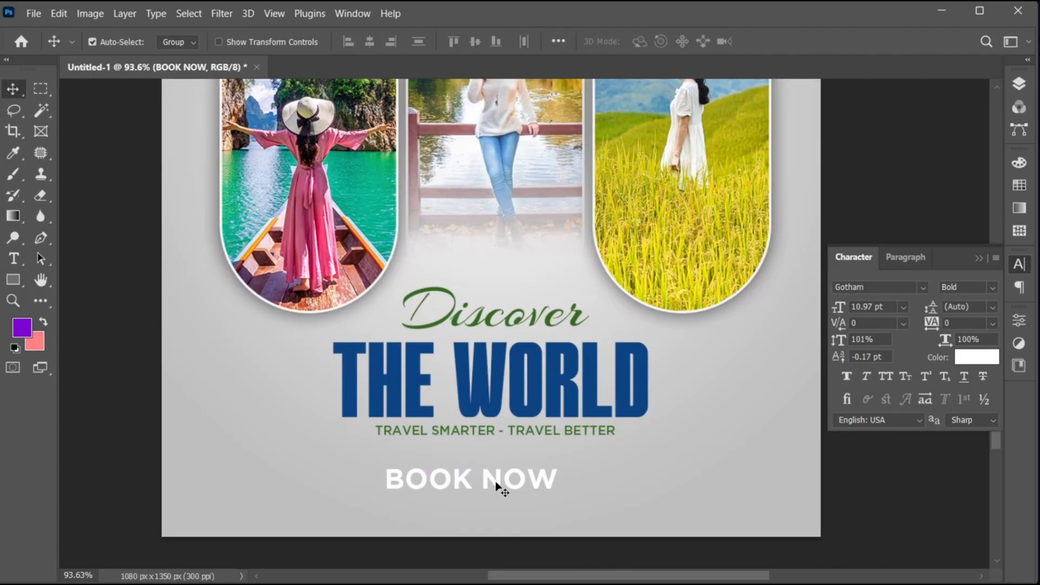
pyautogui.moveTo(501, 488); pyautogui.dragTo(570, 479)
pyautogui.hotkey('ctrl', 't')
pyautogui.press('Return')
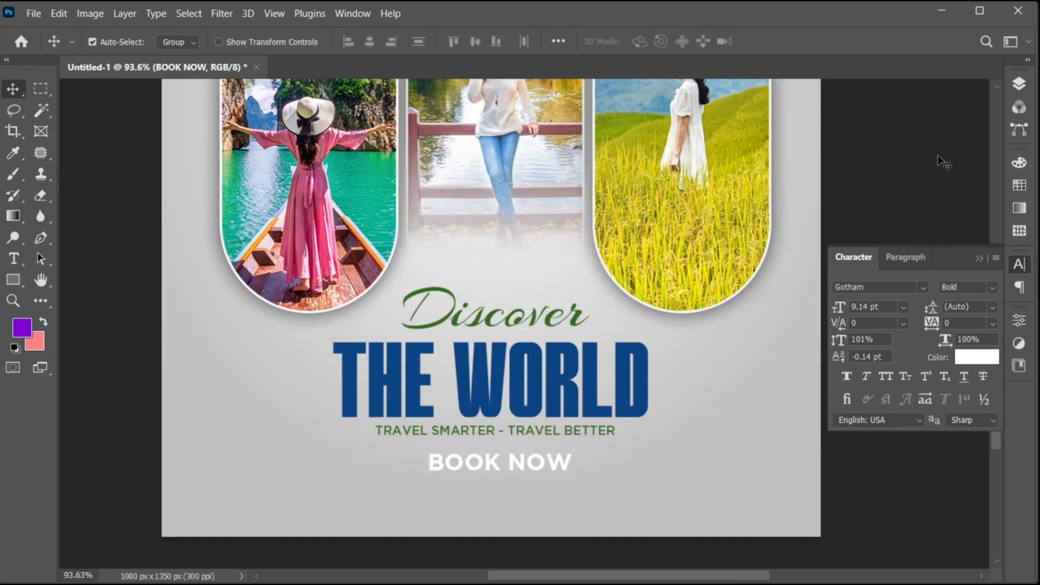
# - Draw a rectangle about 298 x 66 px behind "BOOK NOW", layered directly above the tagline layer
pyautogui.click(1019, 83)
pyautogui.click(952, 210)
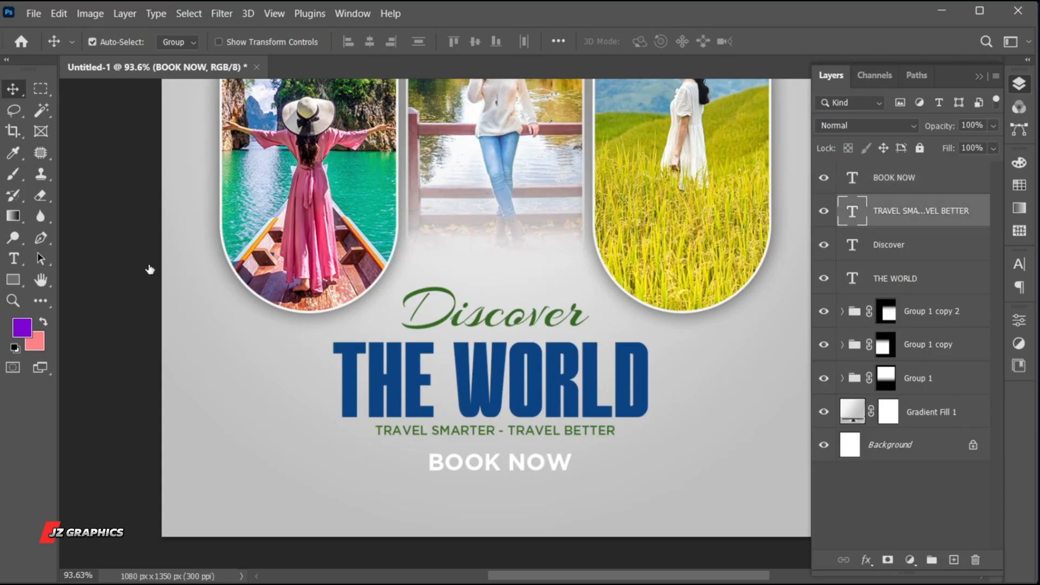
pyautogui.press('u')
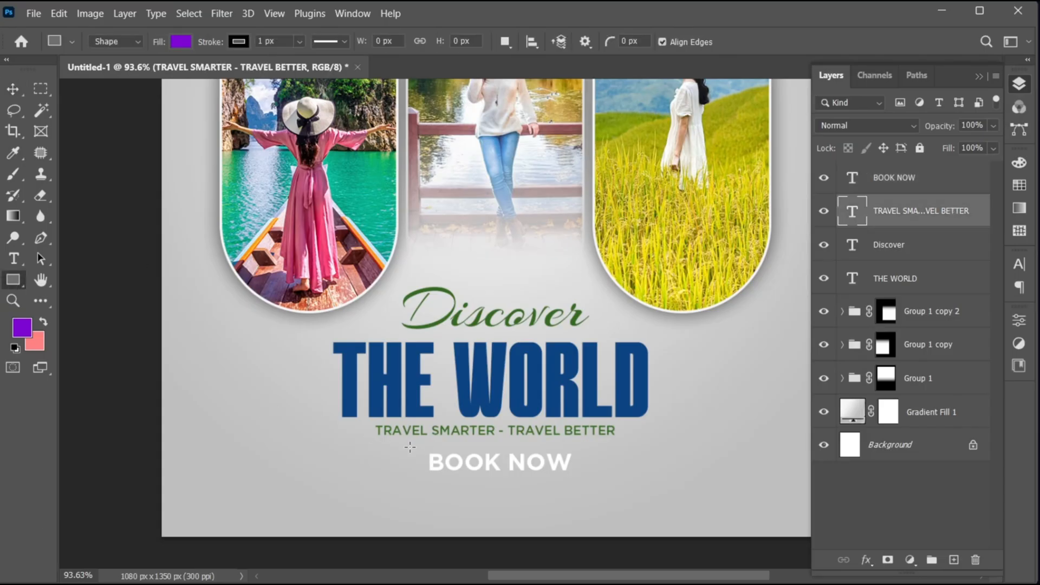
pyautogui.moveTo(409, 447); pyautogui.dragTo(590, 486)
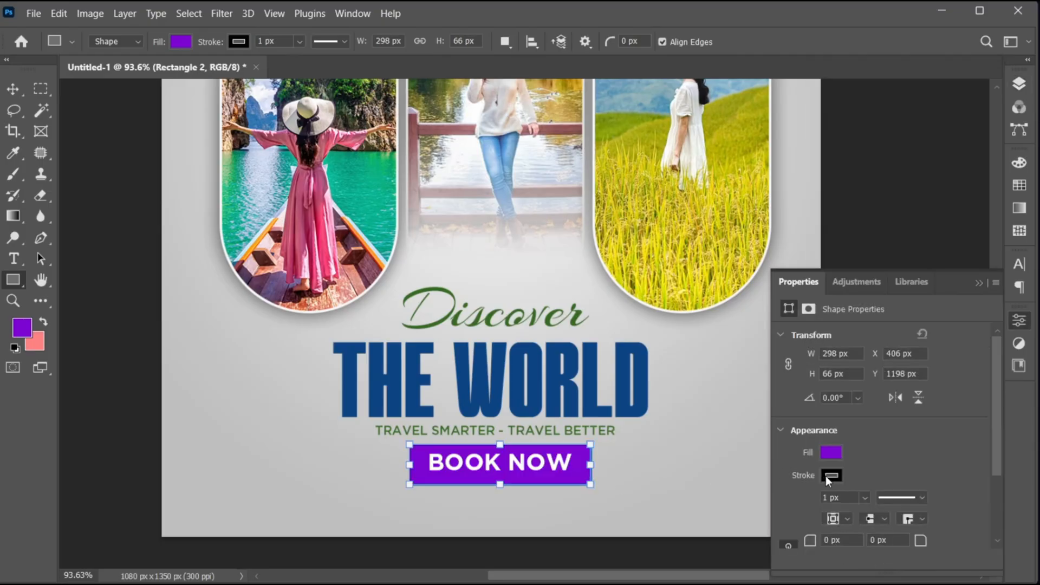
# - Remove the button rectangle's stroke and fill it with the dark blue of "THE WORLD"
pyautogui.click(826, 476)
pyautogui.click(798, 370)
pyautogui.click(973, 327)
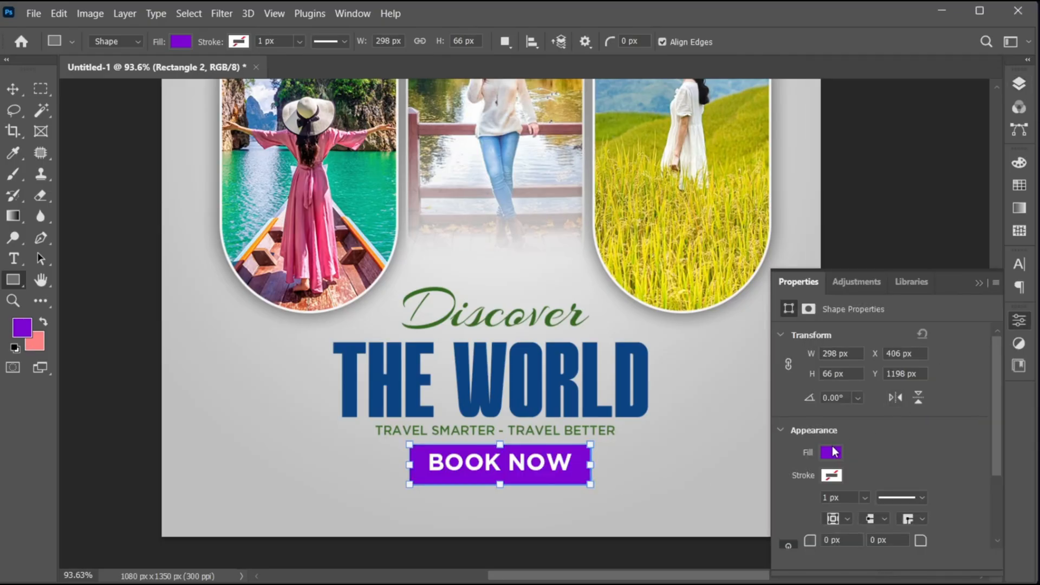
pyautogui.click(836, 451)
pyautogui.click(835, 425)
pyautogui.click(978, 282)
pyautogui.click(978, 282)
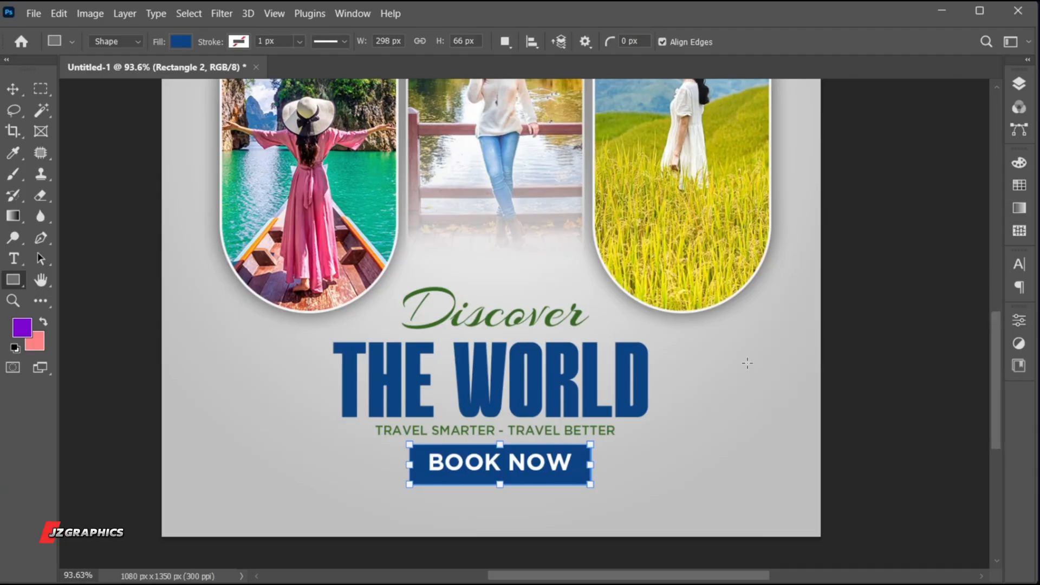
# - Round the button rectangle's corners to about 18 px and nudge it up slightly behind "BOOK NOW"
pyautogui.click(1019, 324)
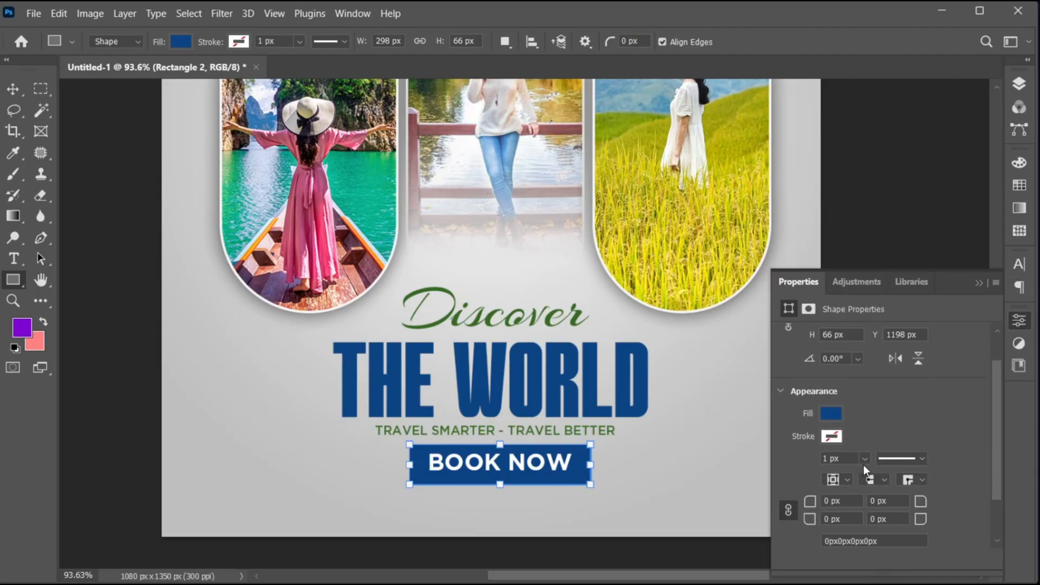
pyautogui.moveTo(815, 506); pyautogui.dragTo(820, 507)
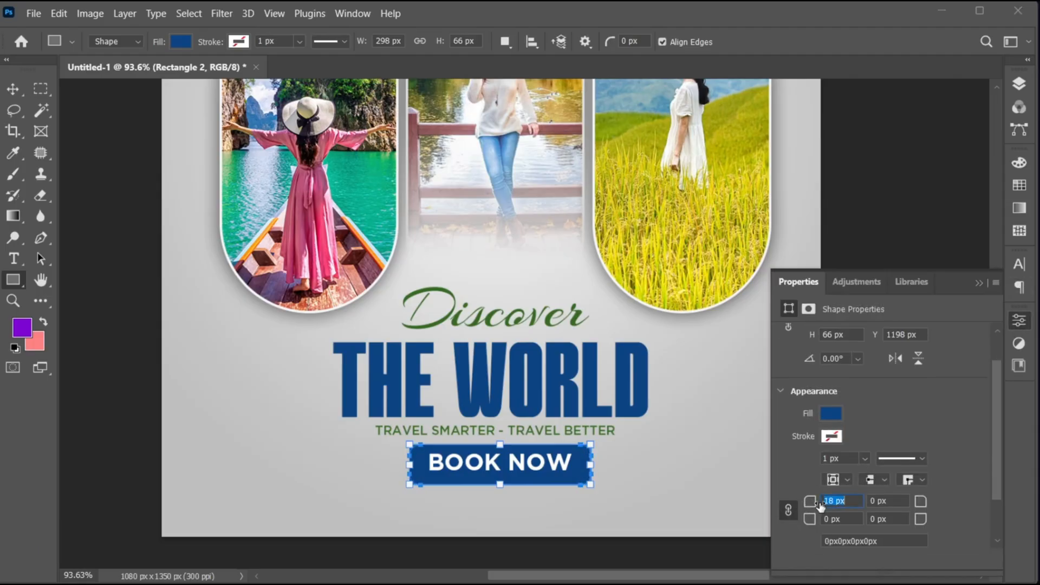
pyautogui.click(979, 282)
pyautogui.press('v')
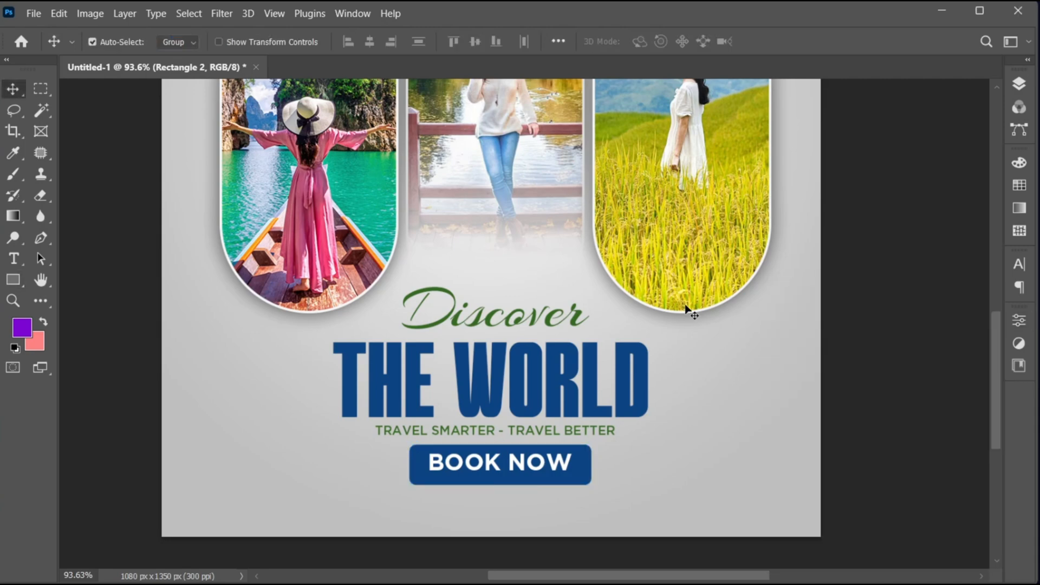
pyautogui.press('Up')
pyautogui.press('Up')
pyautogui.press('Up')
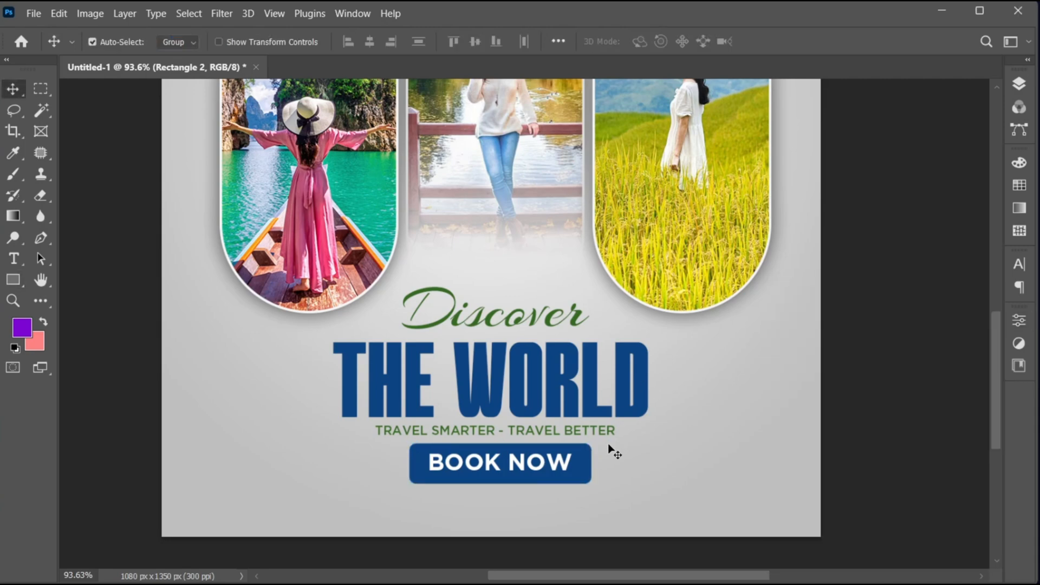
# - Add the text "Globo Travel" in the empty area above the three pills
pyautogui.hotkey('ctrl', '0')
pyautogui.moveTo(557, 170); pyautogui.dragTo(584, 171)
pyautogui.scroll(2, 540, 191)
pyautogui.click(14, 259)
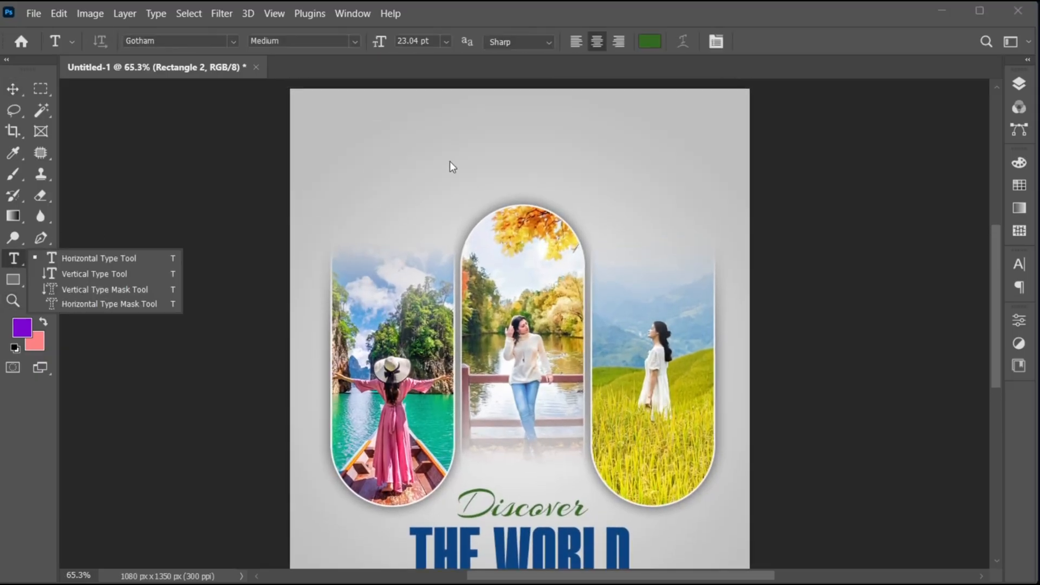
pyautogui.click(450, 157)
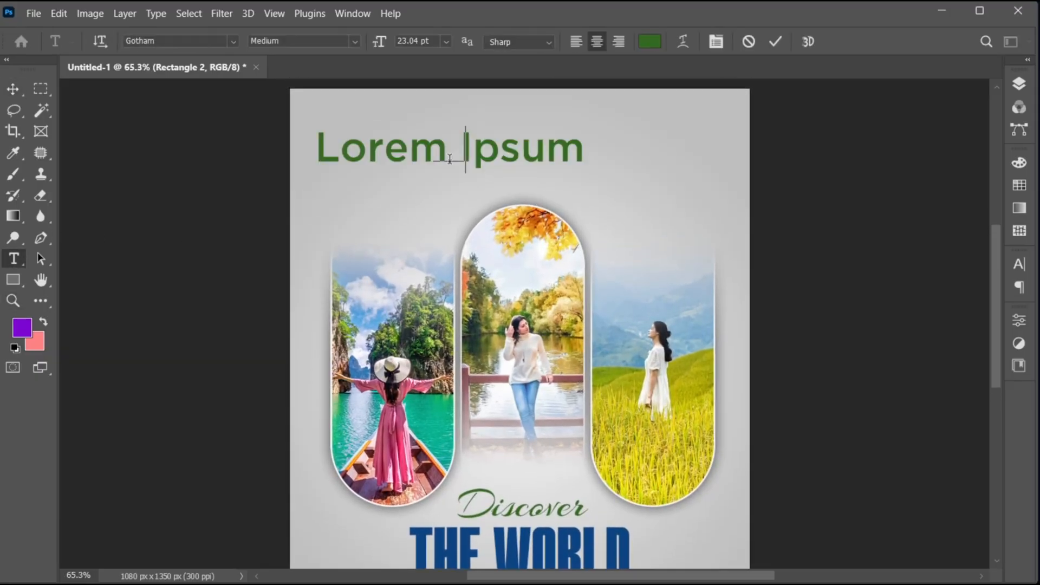
pyautogui.write('Globo Travel')
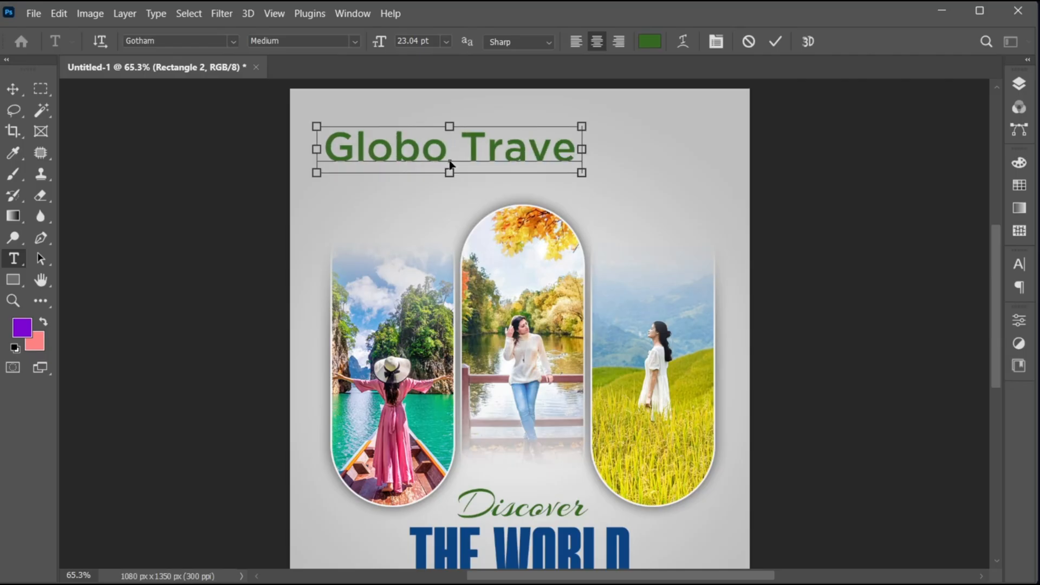
# - Set the "Globo Travel" text in the Eden Meadow DEMO font and colour it the dark blue of "THE WORLD" (0d4482)
pyautogui.hotkey('ctrl', 'a')
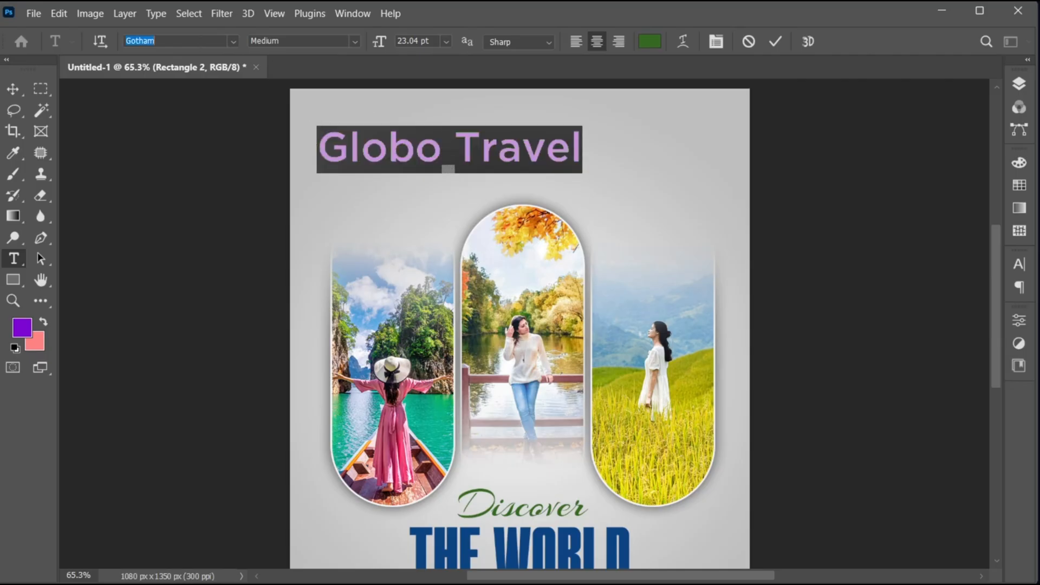
pyautogui.write('eden')
pyautogui.click(217, 87)
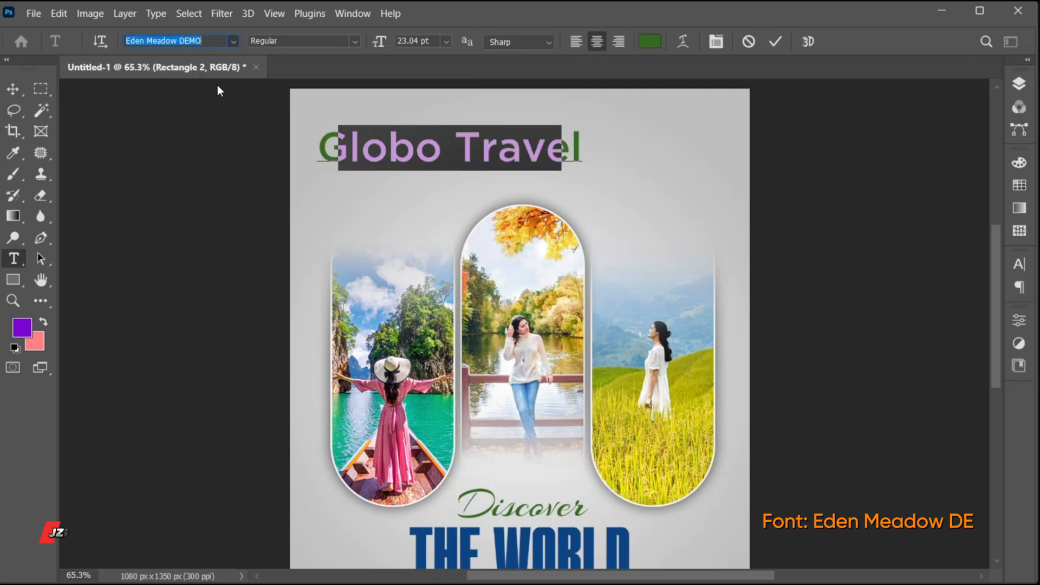
pyautogui.click(650, 41)
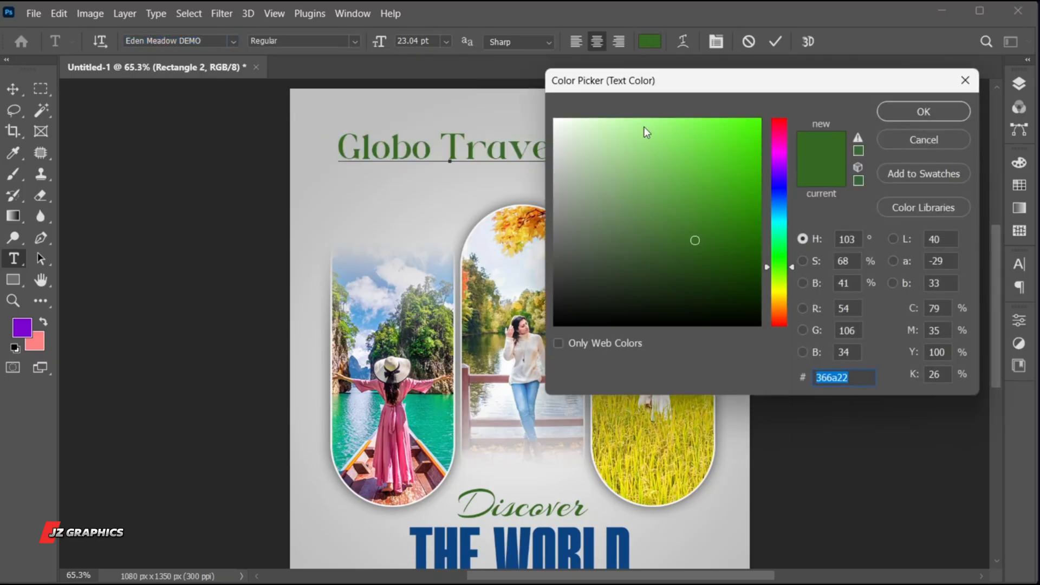
pyautogui.click(518, 536)
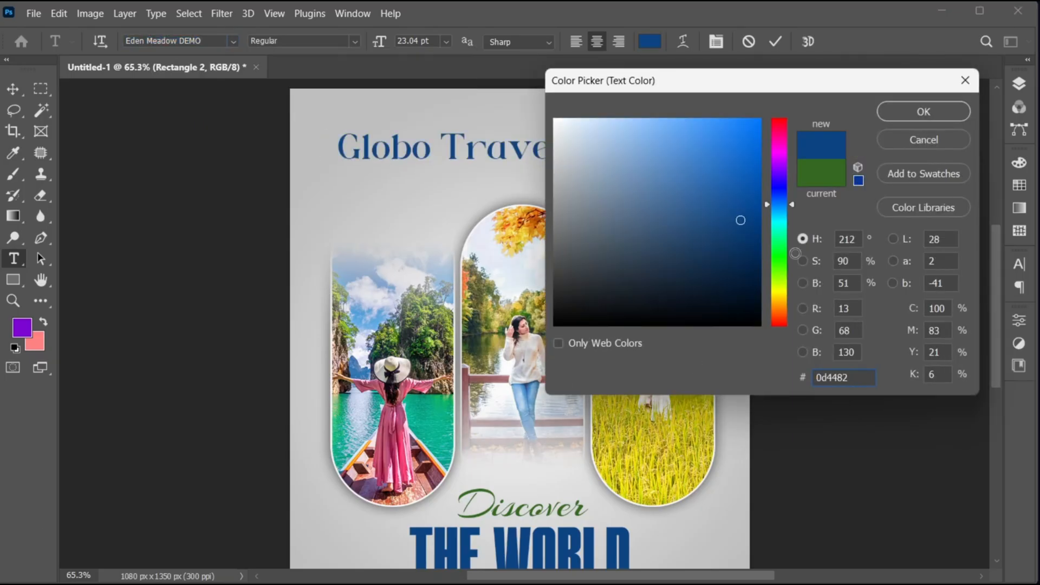
pyautogui.click(921, 113)
# - Tighten the tracking of "Globo Travel" to -40 and commit the text
pyautogui.click(1018, 263)
pyautogui.click(959, 323)
pyautogui.scroll(-3, 959, 323)
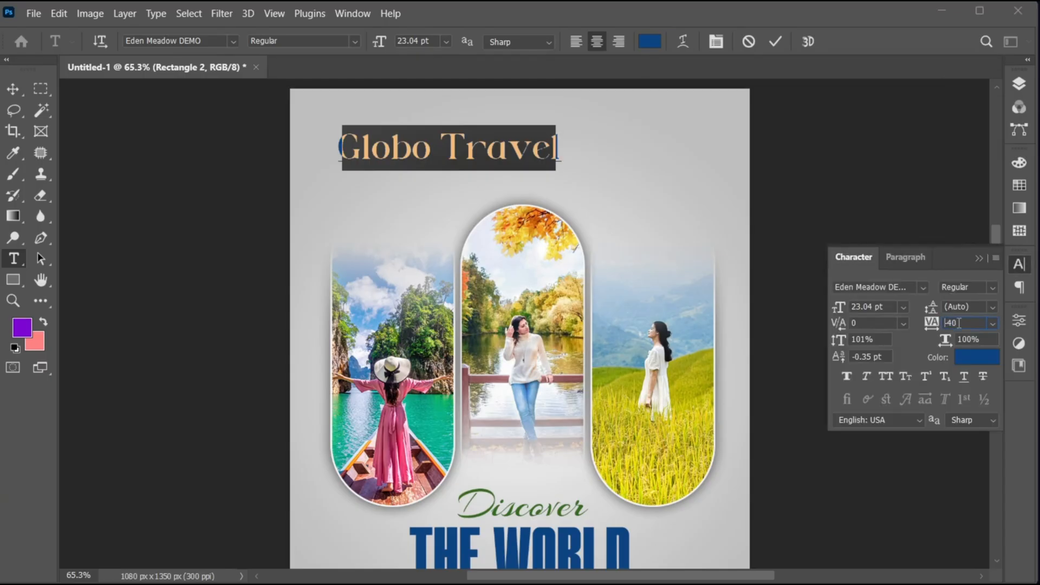
pyautogui.scroll(1, 959, 324)
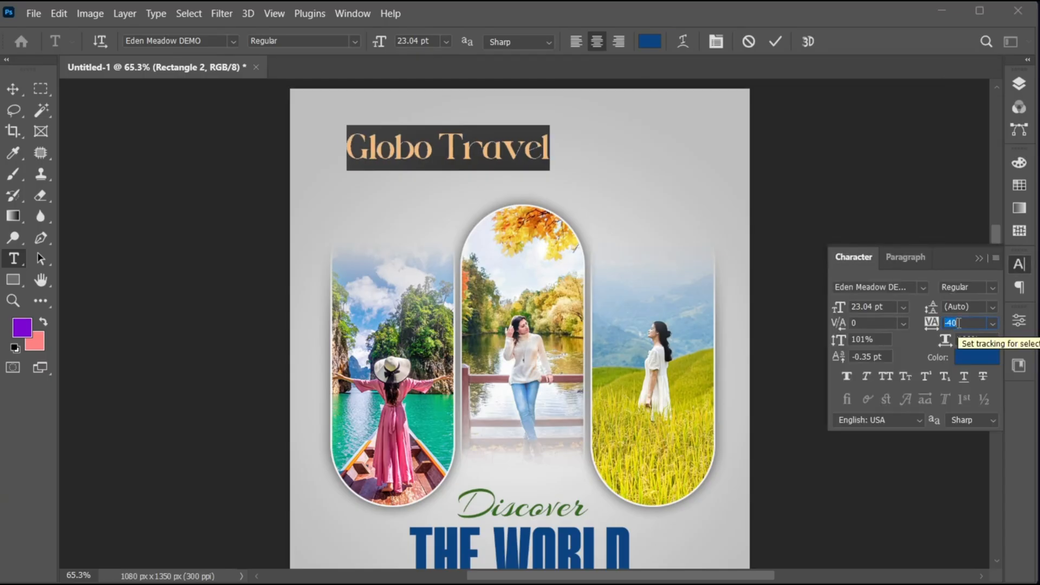
pyautogui.click(979, 259)
pyautogui.click(775, 43)
pyautogui.press('v')
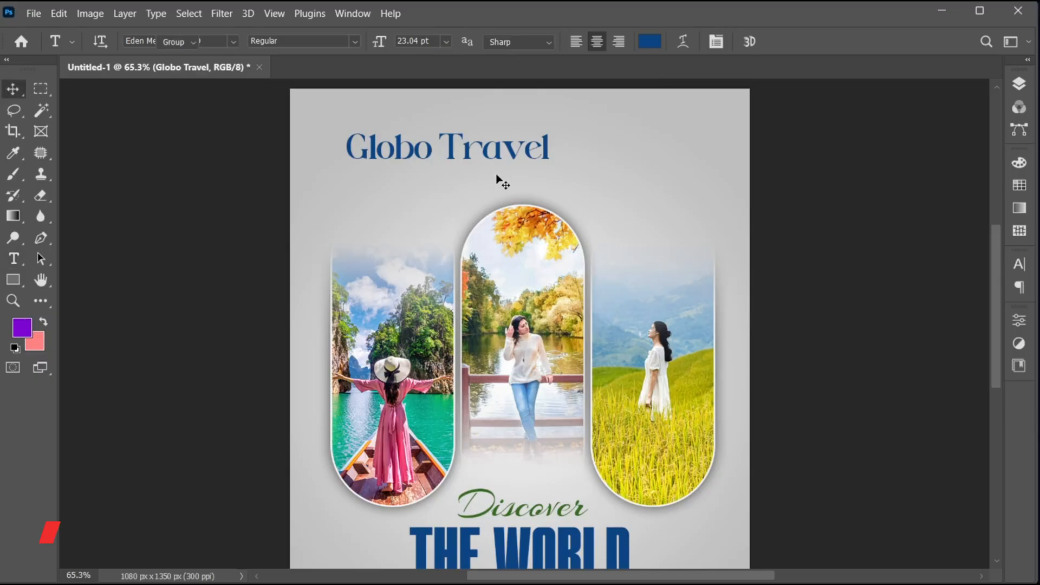
# - Enlarge "Globo Travel" to about 27 pt and centre it horizontally on the canvas above the pills
pyautogui.moveTo(497, 155); pyautogui.dragTo(624, 146)
pyautogui.hotkey('ctrl', 't')
pyautogui.press('Return')
pyautogui.hotkey('ctrl', 'a')
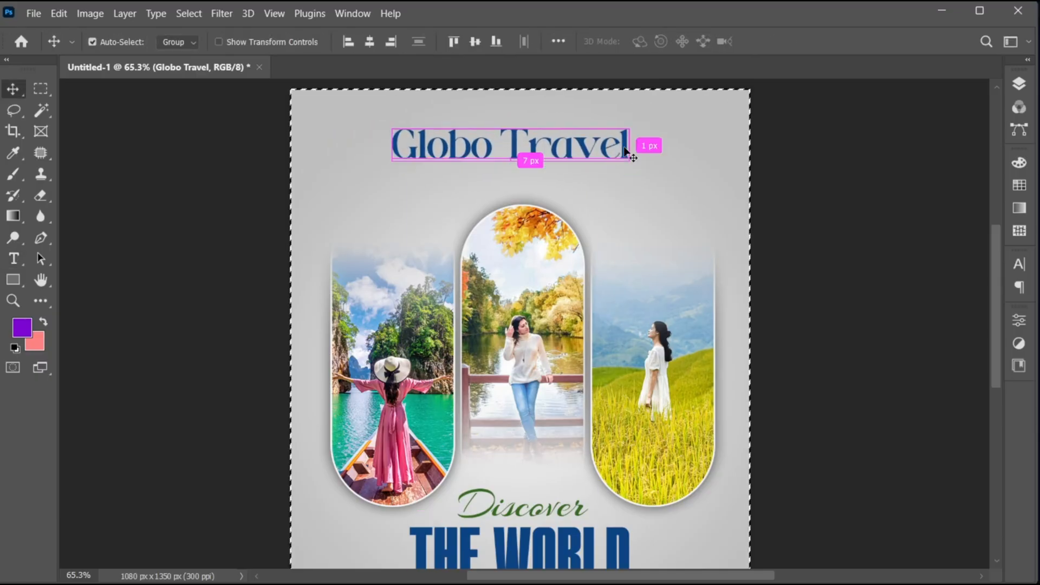
pyautogui.click(369, 43)
pyautogui.hotkey('ctrl', 'd')
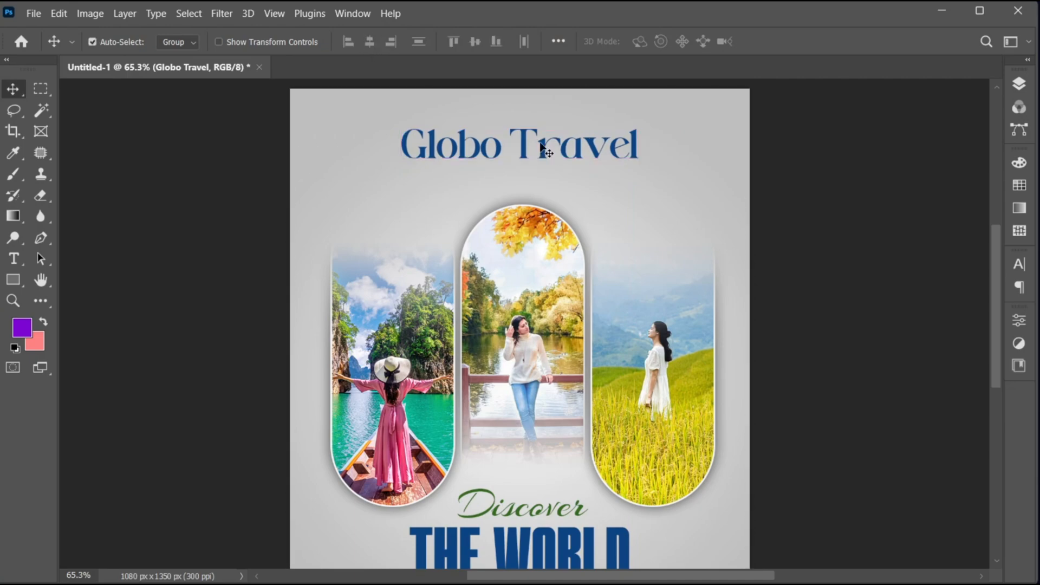
# - Duplicate the "Globo Travel" text directly below itself and change the copy's wording to "Tours"
pyautogui.moveTo(541, 149); pyautogui.dragTo(540, 183)
pyautogui.doubleClick(540, 179)
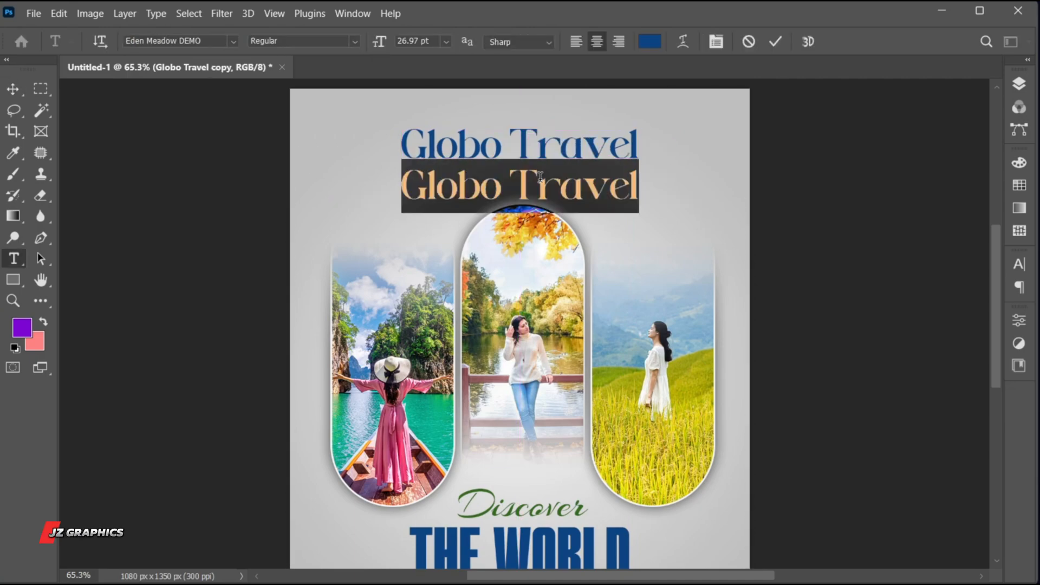
pyautogui.write('Tours')
# - Widen the letter tracking of the "Tours" text and commit it
pyautogui.hotkey('ctrl', 'a')
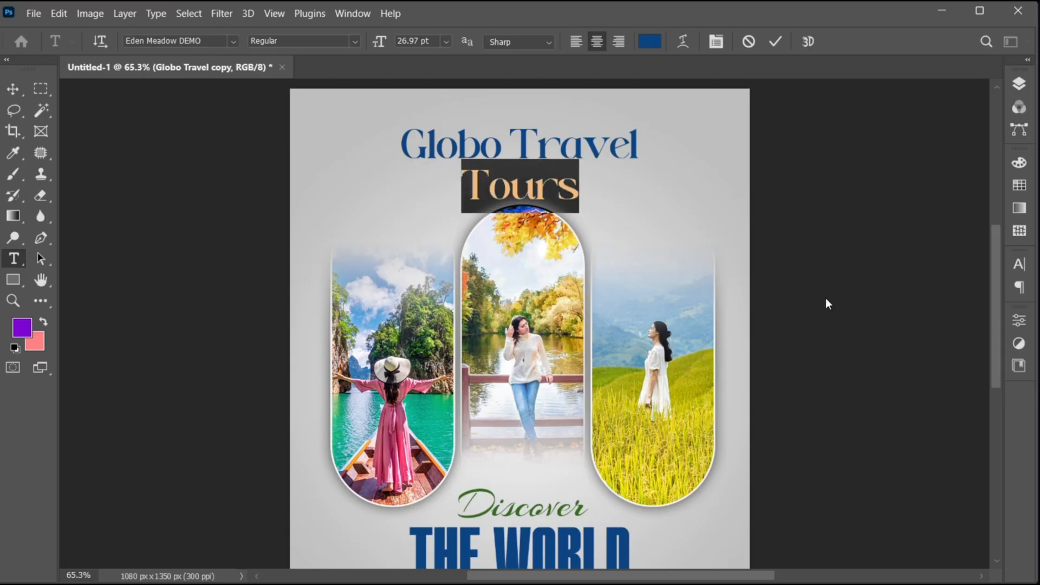
pyautogui.click(1019, 265)
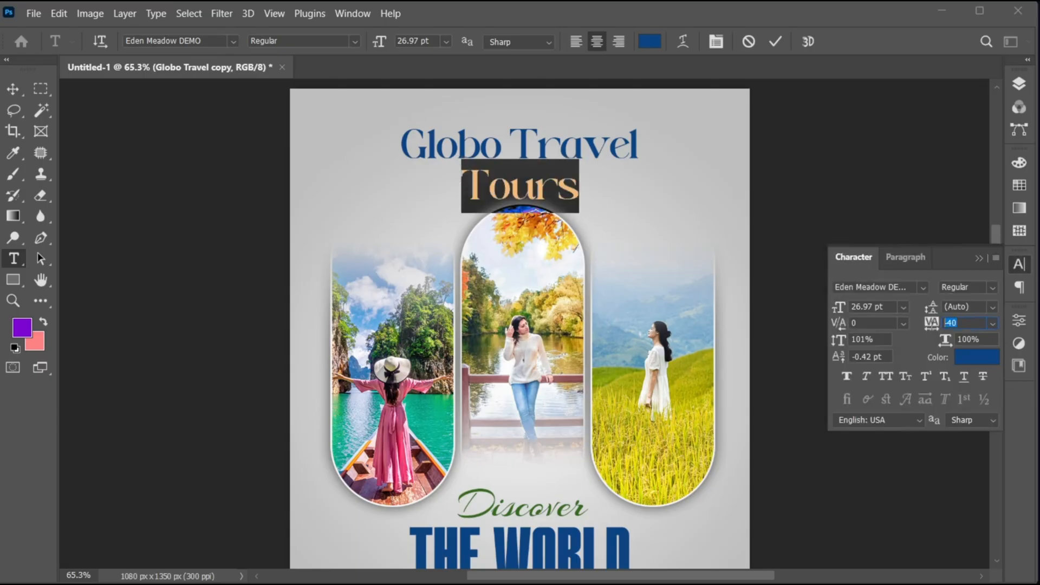
pyautogui.moveTo(931, 326); pyautogui.dragTo(934, 329)
pyautogui.click(978, 259)
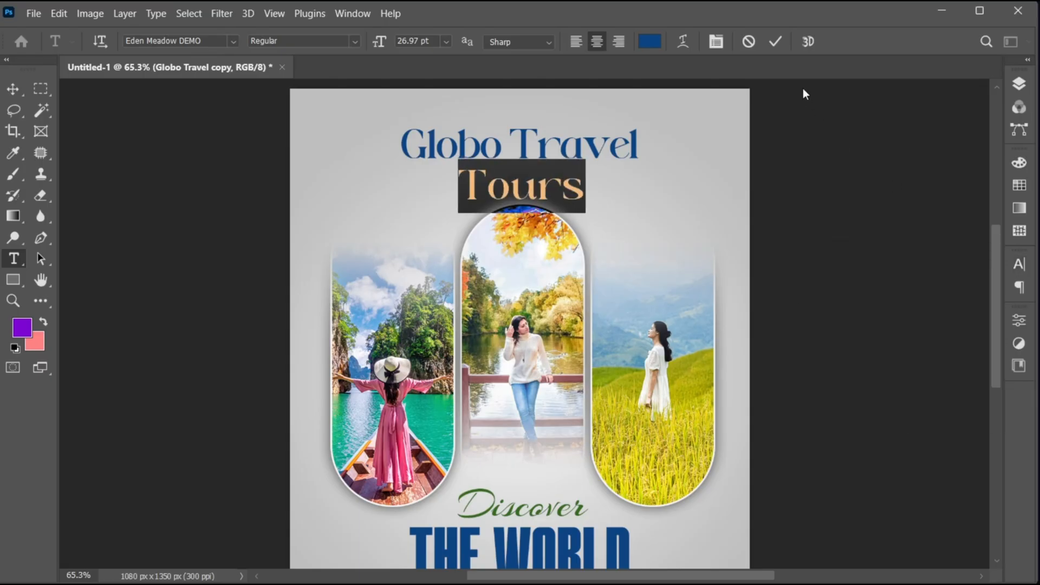
pyautogui.click(775, 41)
# - Scale down "Tours" and position it centred between "Globo Travel" and the middle pill
pyautogui.hotkey('ctrl', 't')
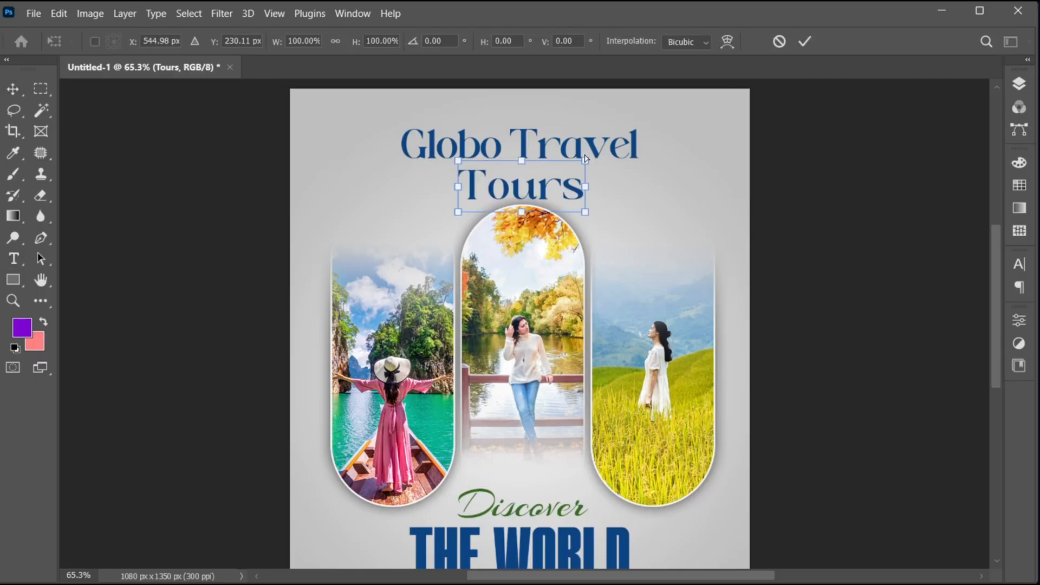
pyautogui.moveTo(585, 186); pyautogui.dragTo(566, 158)
pyautogui.moveTo(535, 194); pyautogui.dragTo(534, 182)
pyautogui.press('Return')
pyautogui.hotkey('ctrl', '0')
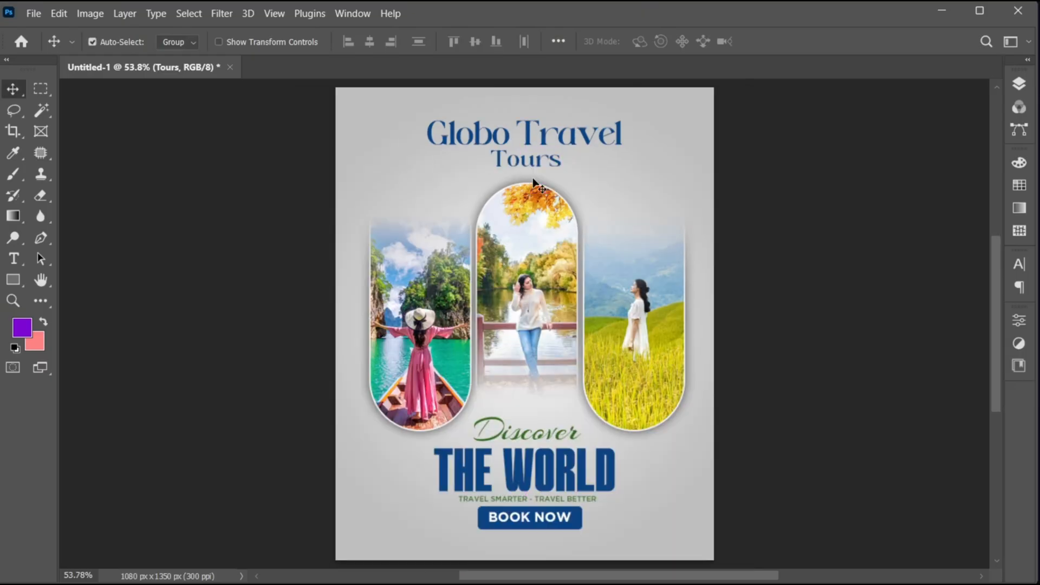
# - Place the image north-beach-ocean-nazare-portugal.jpg as an embedded layer directly above the gradient fill layer
pyautogui.click(1018, 87)
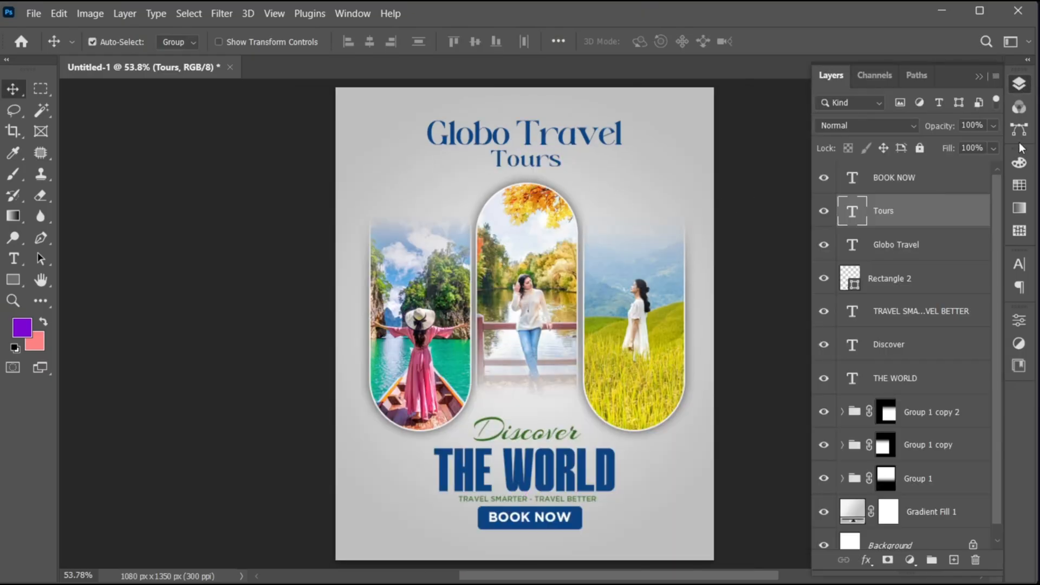
pyautogui.moveTo(993, 193); pyautogui.dragTo(993, 343)
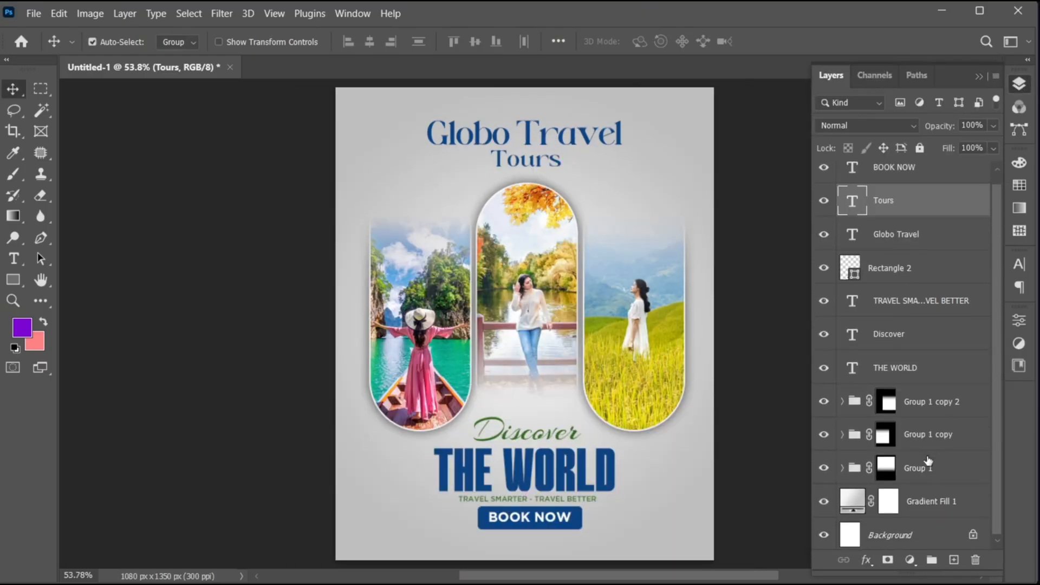
pyautogui.click(929, 499)
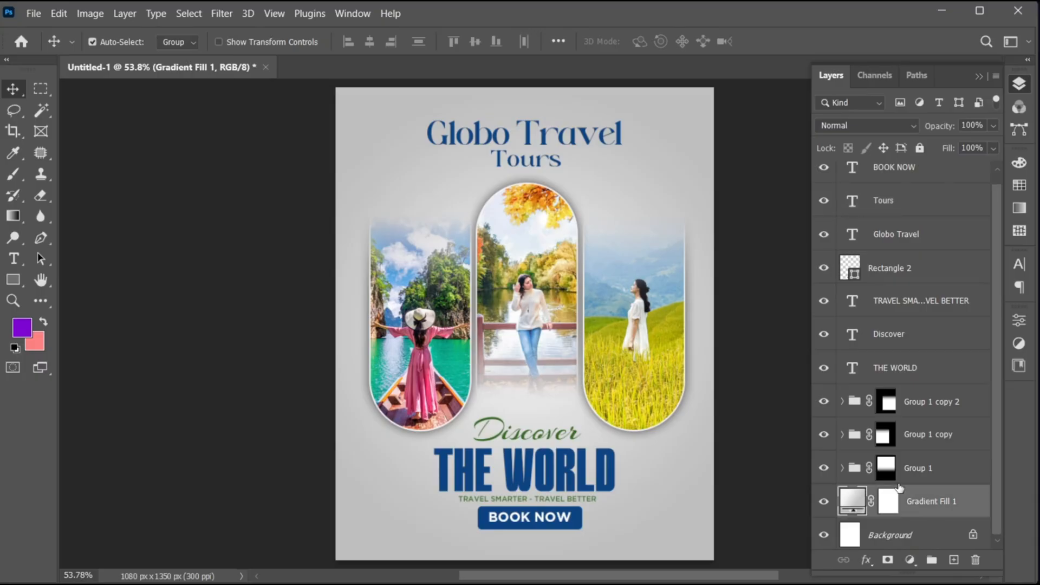
pyautogui.click(35, 18)
pyautogui.click(122, 322)
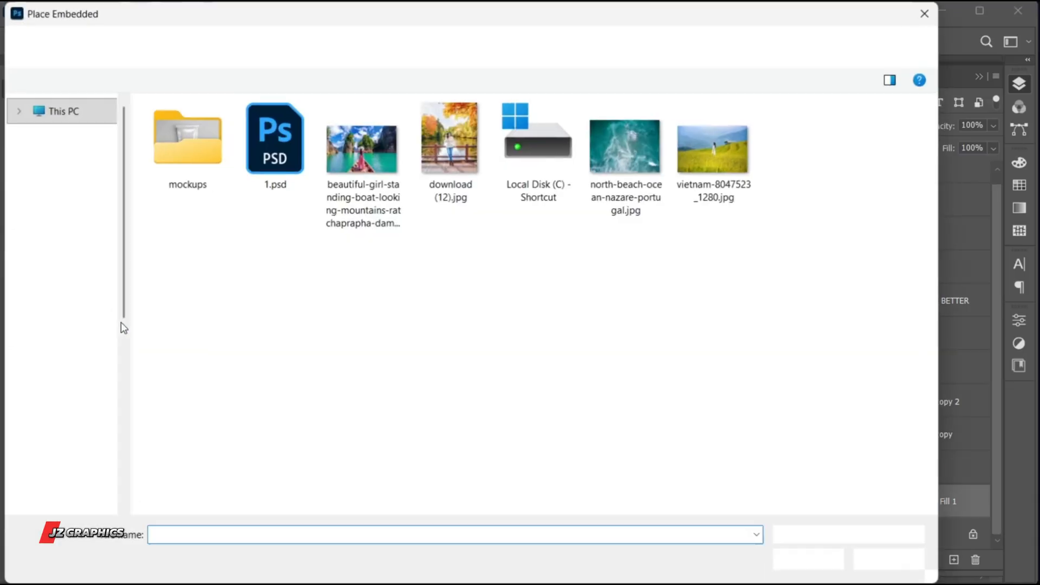
pyautogui.click(638, 155)
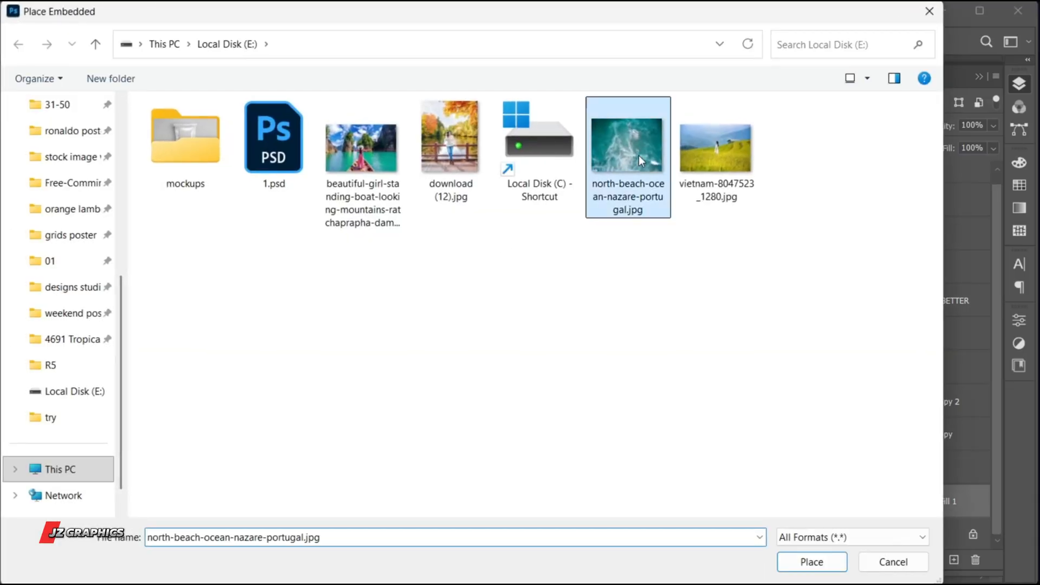
pyautogui.click(811, 562)
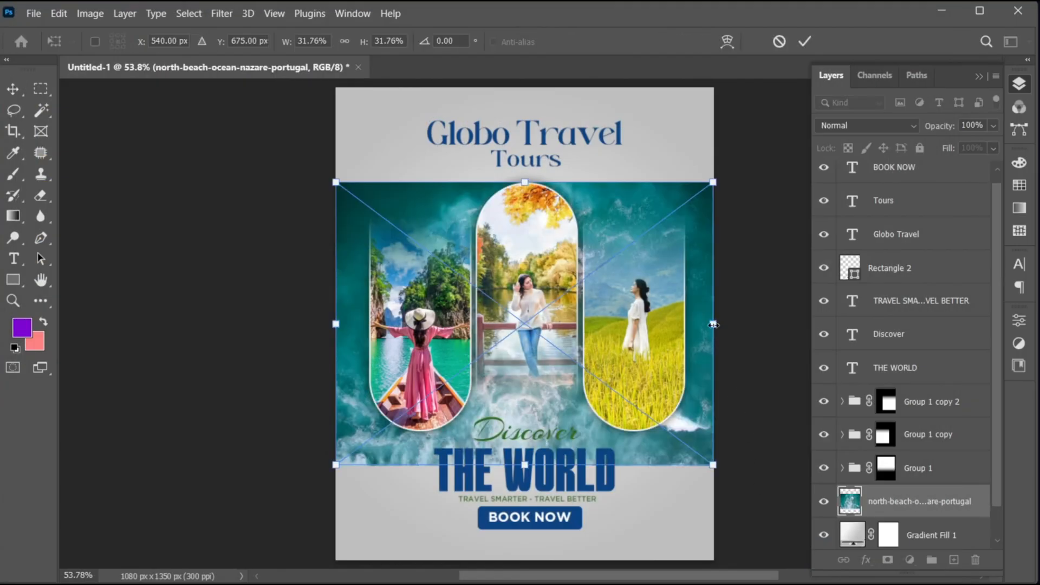
# - Resize the placed ocean image to about 40% width and 54% height so it covers the whole canvas
pyautogui.moveTo(713, 324); pyautogui.dragTo(847, 340)
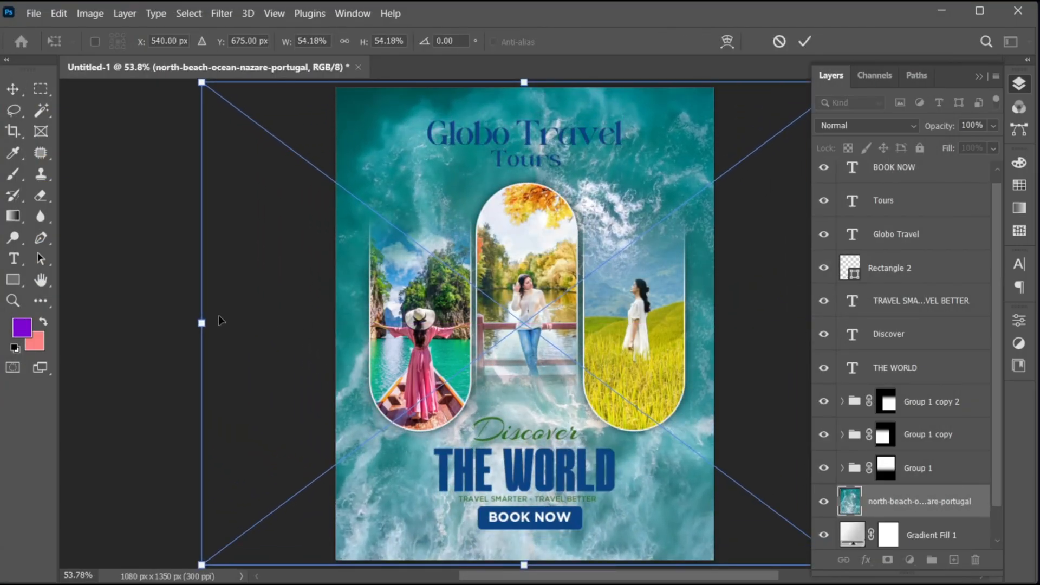
pyautogui.moveTo(202, 323); pyautogui.dragTo(280, 327)
pyautogui.click(804, 42)
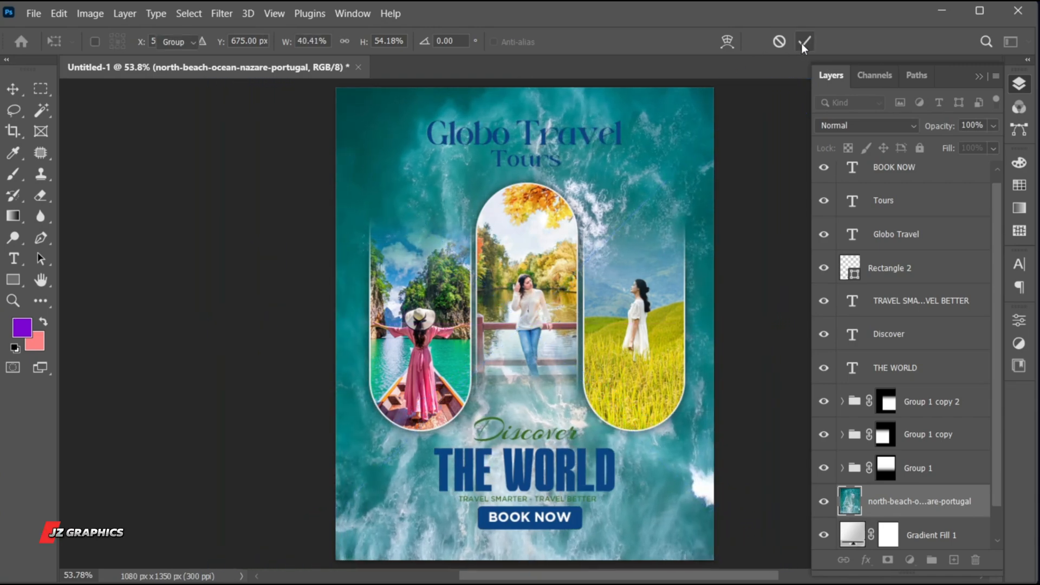
# - Blend the ocean image layer with Soft Light at 60% opacity
pyautogui.click(863, 123)
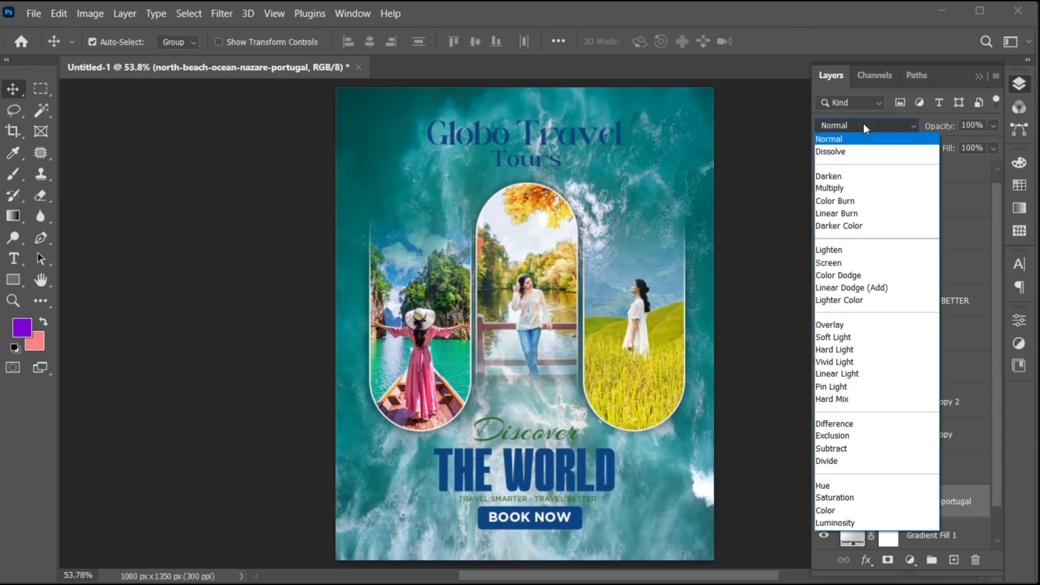
pyautogui.click(863, 336)
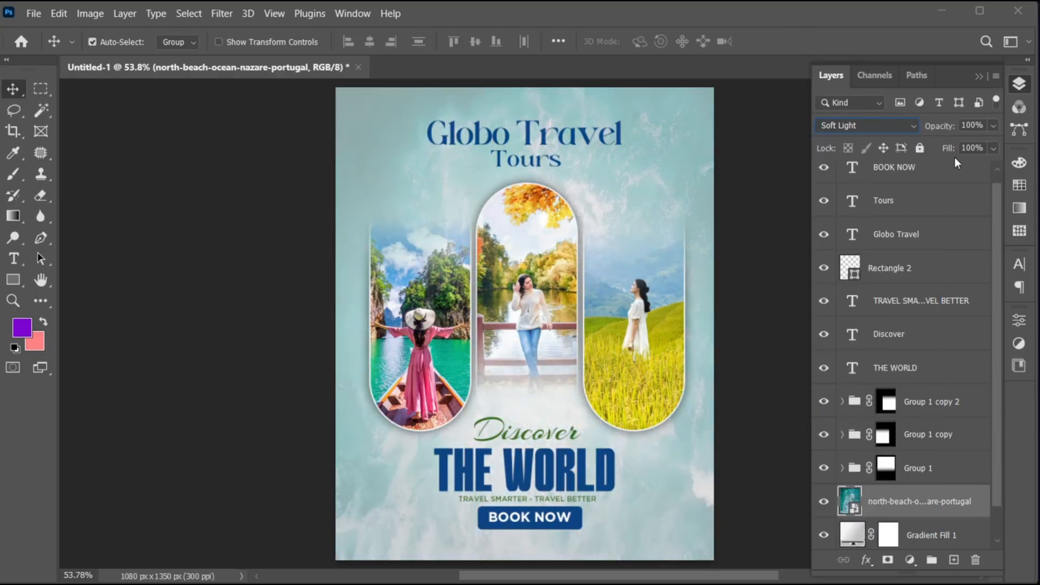
pyautogui.write('60')
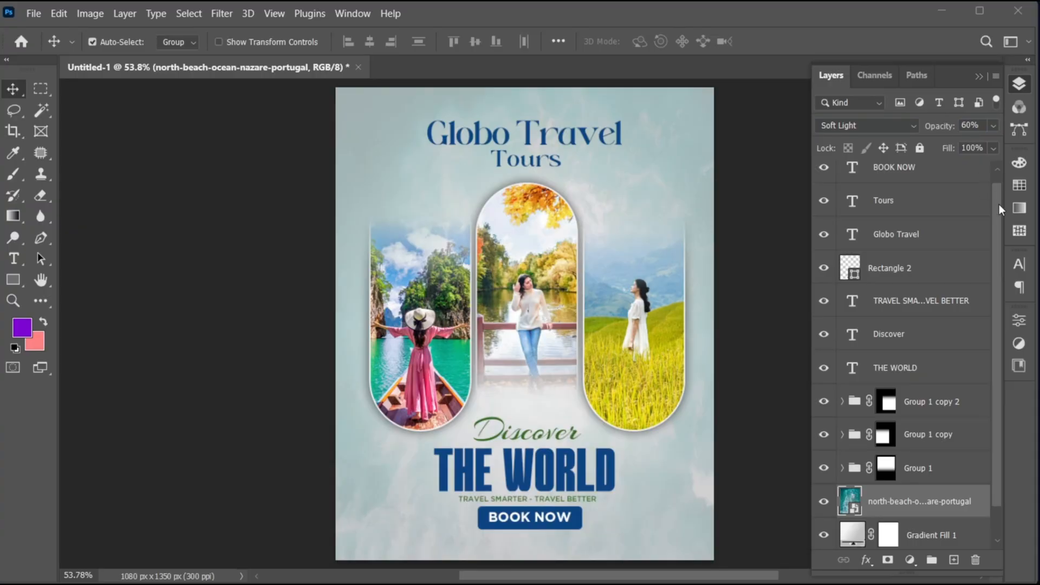
# - Copy the e-mail and phone contact layers from 1.psd into the poster above the "BOOK NOW" layer, along the bottom edge
pyautogui.moveTo(999, 204); pyautogui.dragTo(999, 178)
pyautogui.click(934, 178)
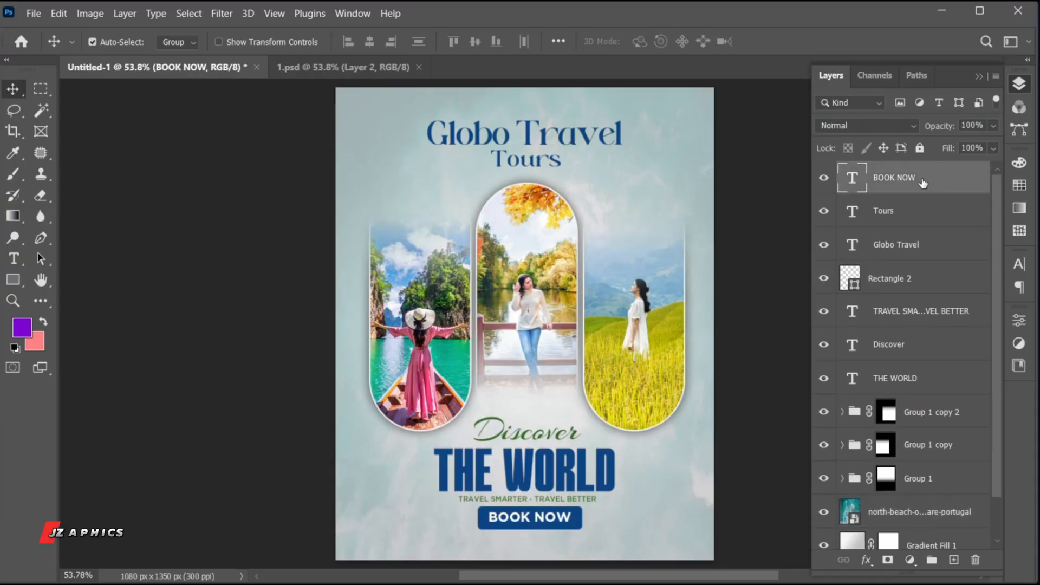
pyautogui.click(382, 72)
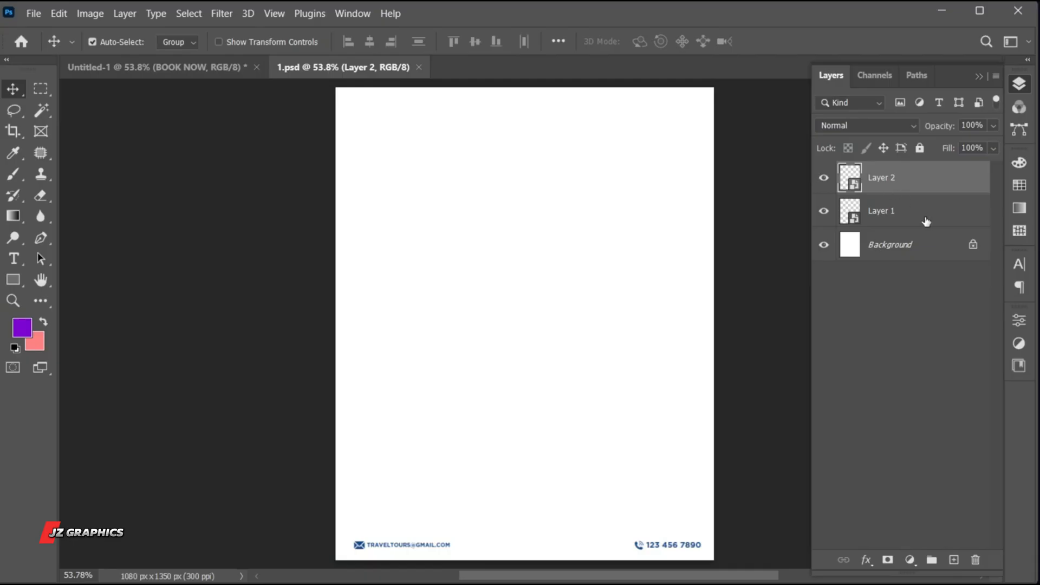
pyautogui.keyDown('shift'); pyautogui.click(926, 221); pyautogui.keyUp('shift')
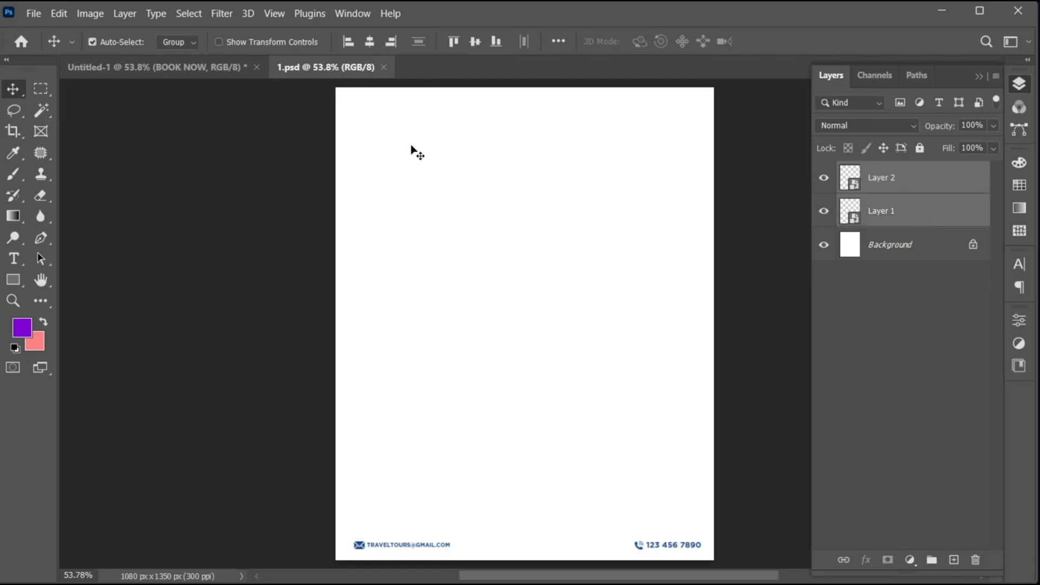
pyautogui.moveTo(417, 154); pyautogui.dragTo(585, 338)
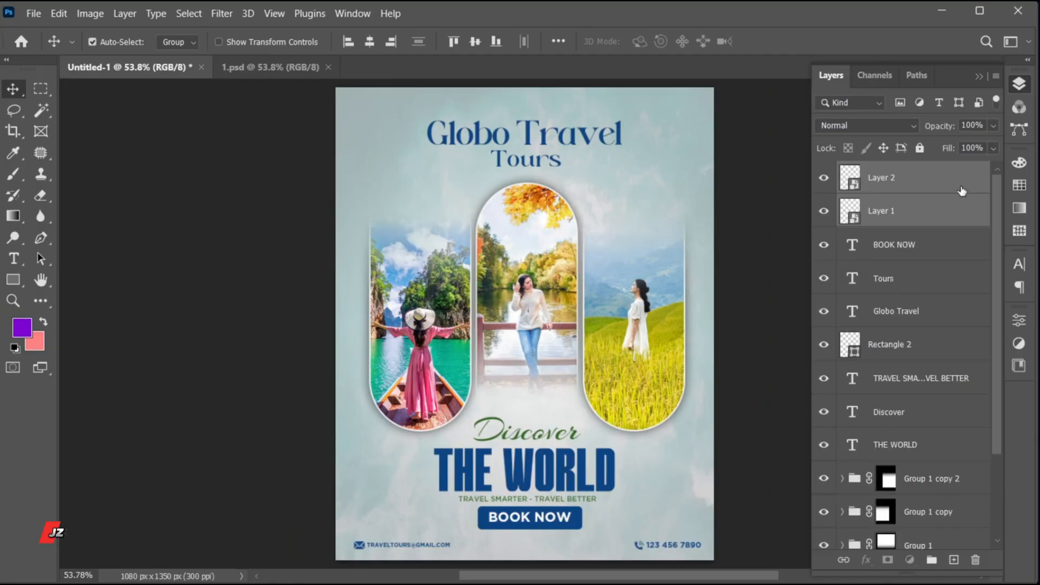
pyautogui.click(978, 76)
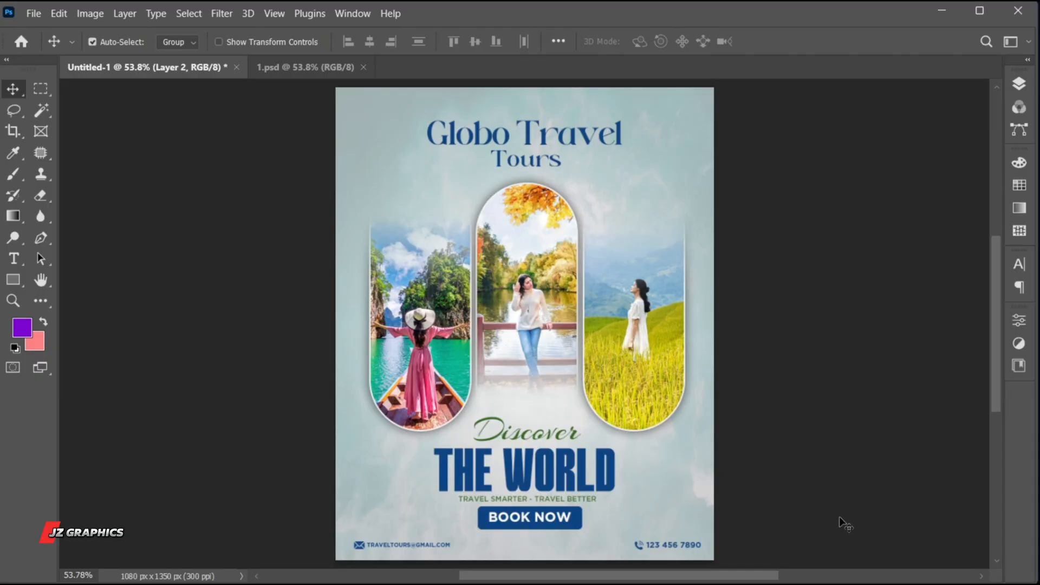
pyautogui.press('alt')
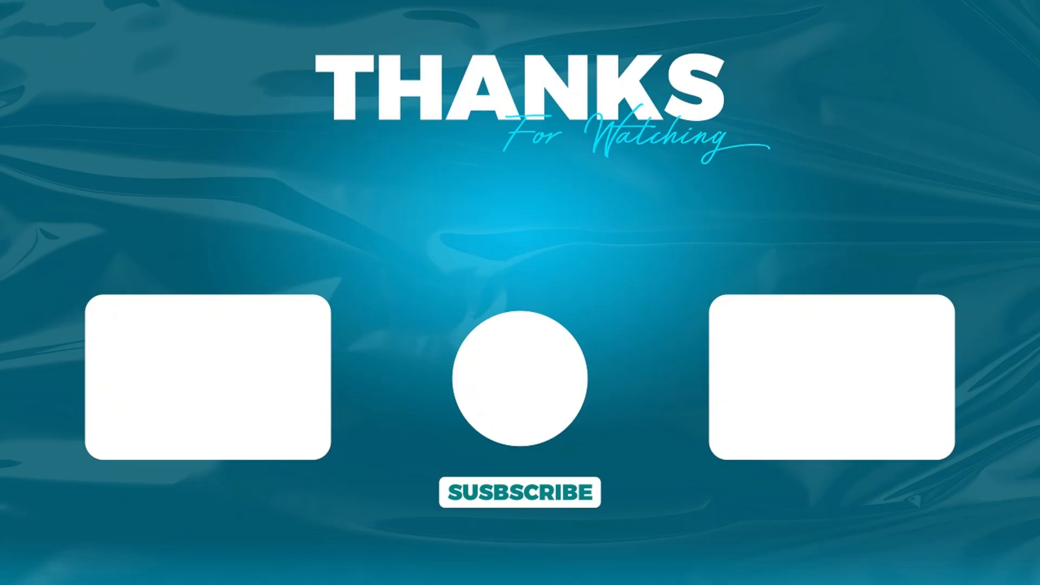